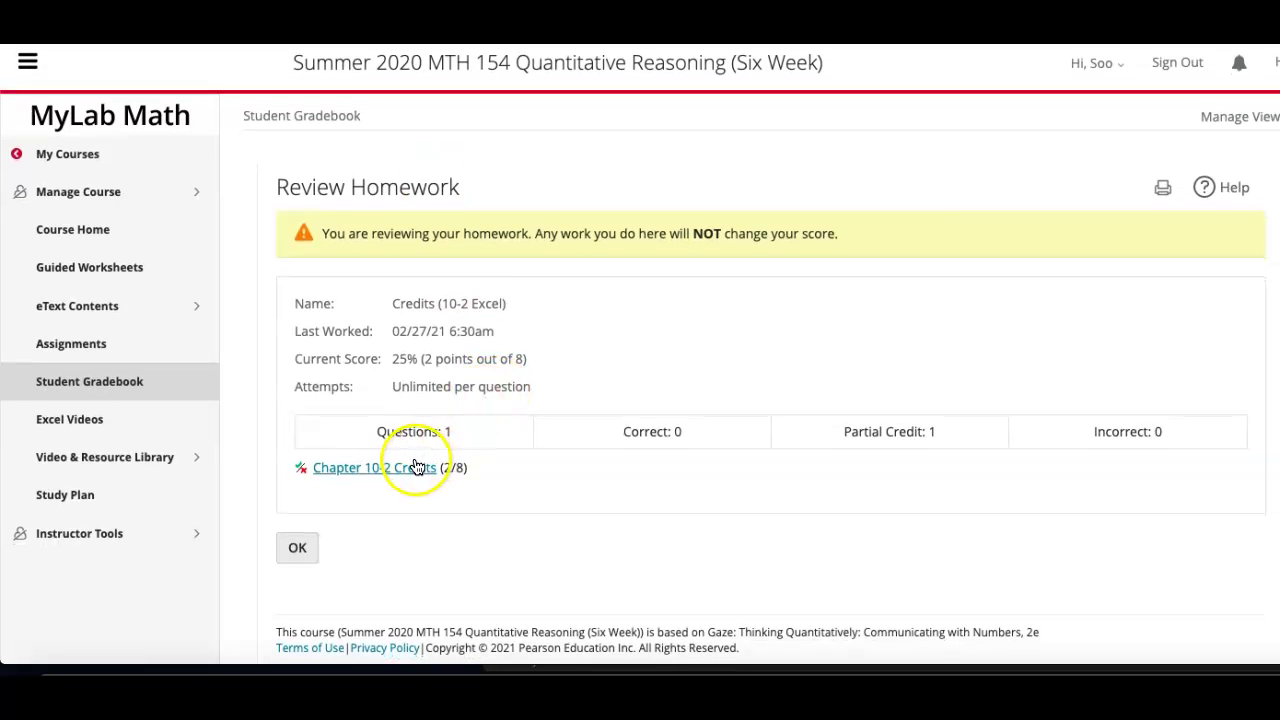
# Open the Chapter 10-2 Credits review in MyLab Math, read step 2, then close the review
pyautogui.click(416, 468)
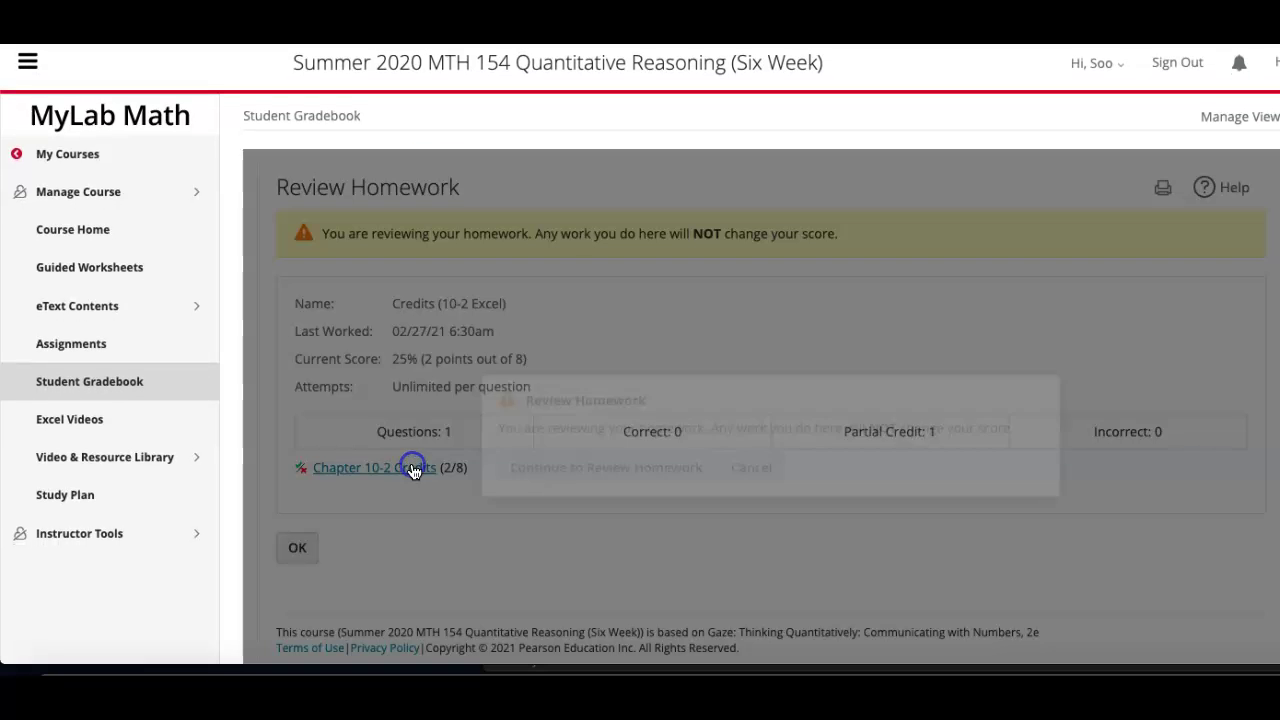
pyautogui.click(586, 497)
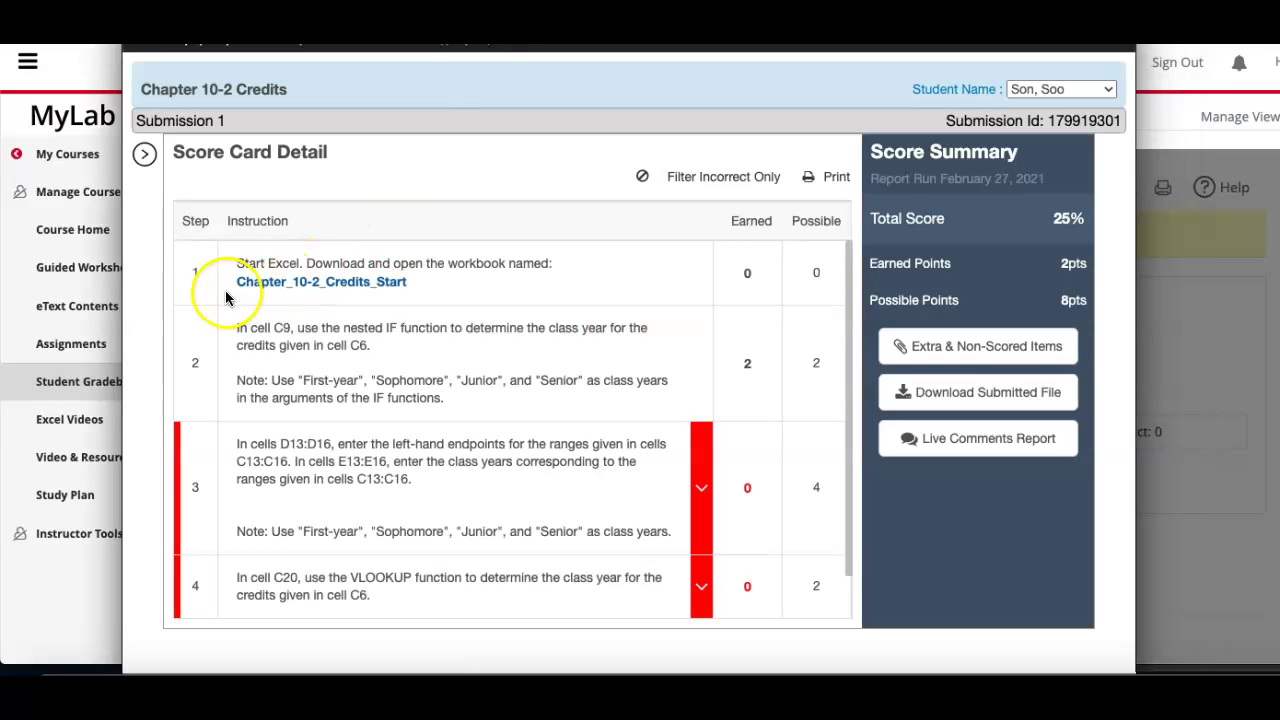
pyautogui.moveTo(236, 327); pyautogui.dragTo(470, 398)
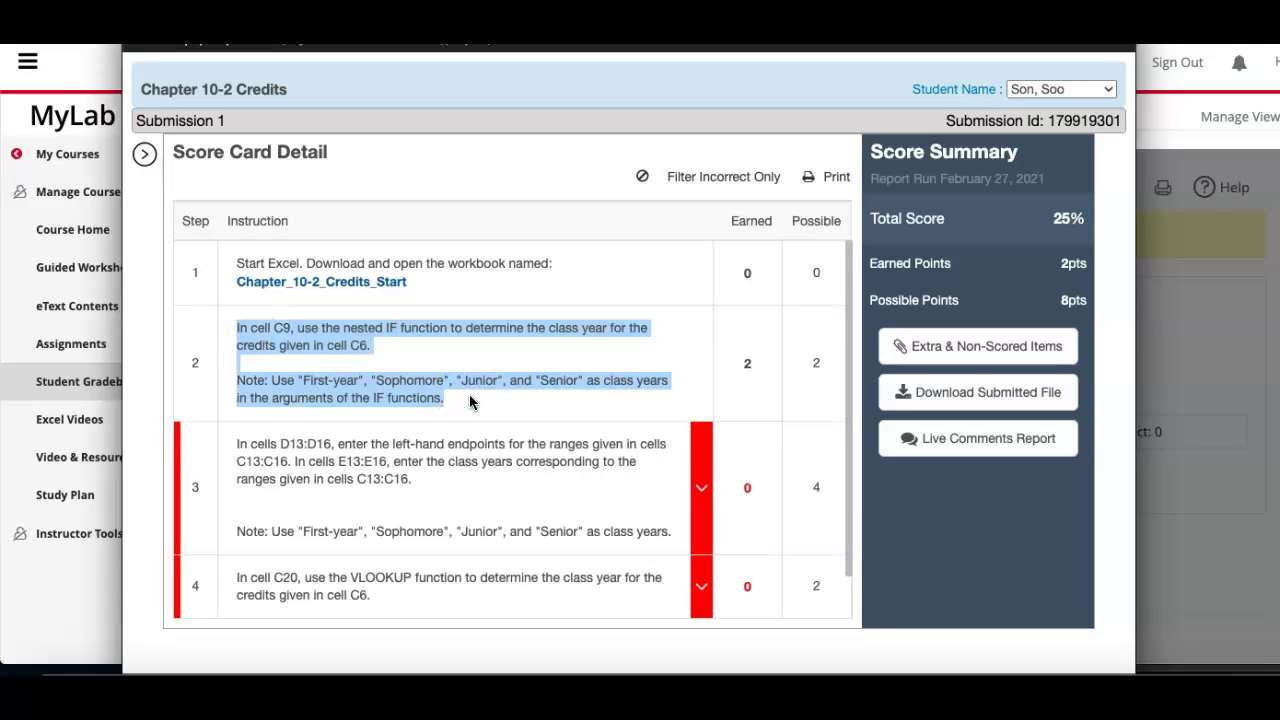
pyautogui.scroll(-1, 470, 402)
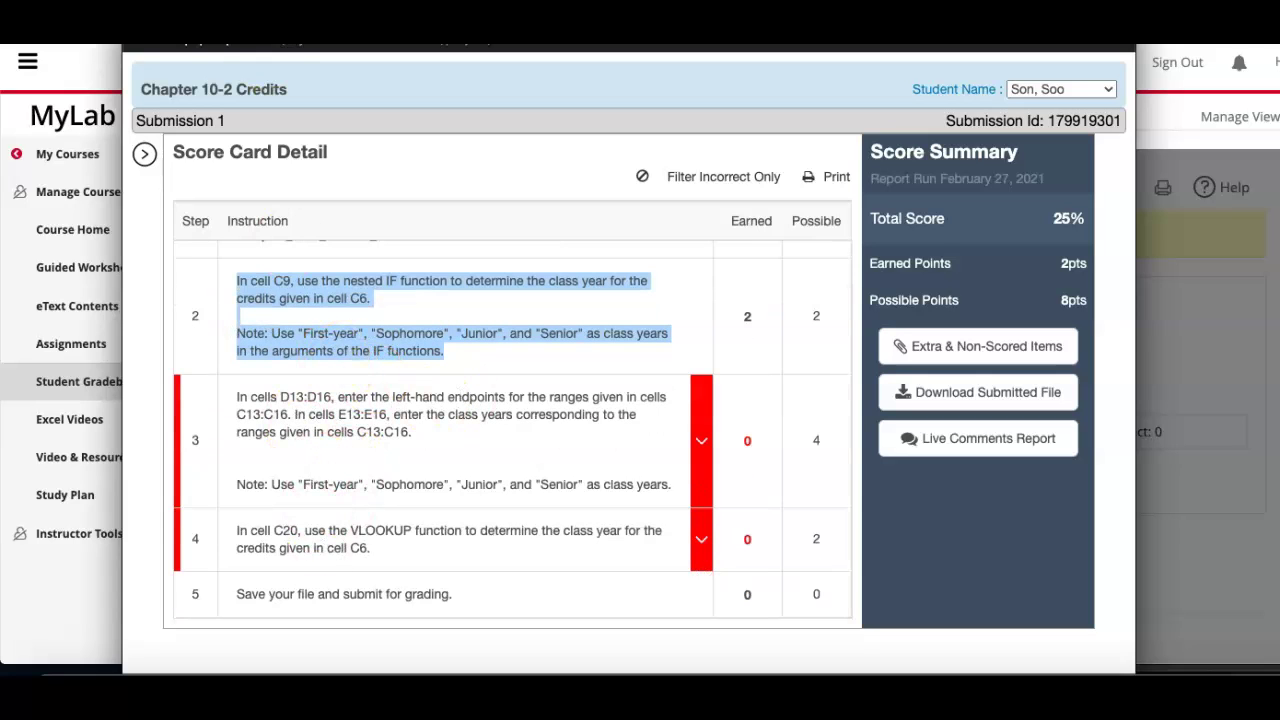
pyautogui.moveTo(320, 44); pyautogui.dragTo(323, 134)
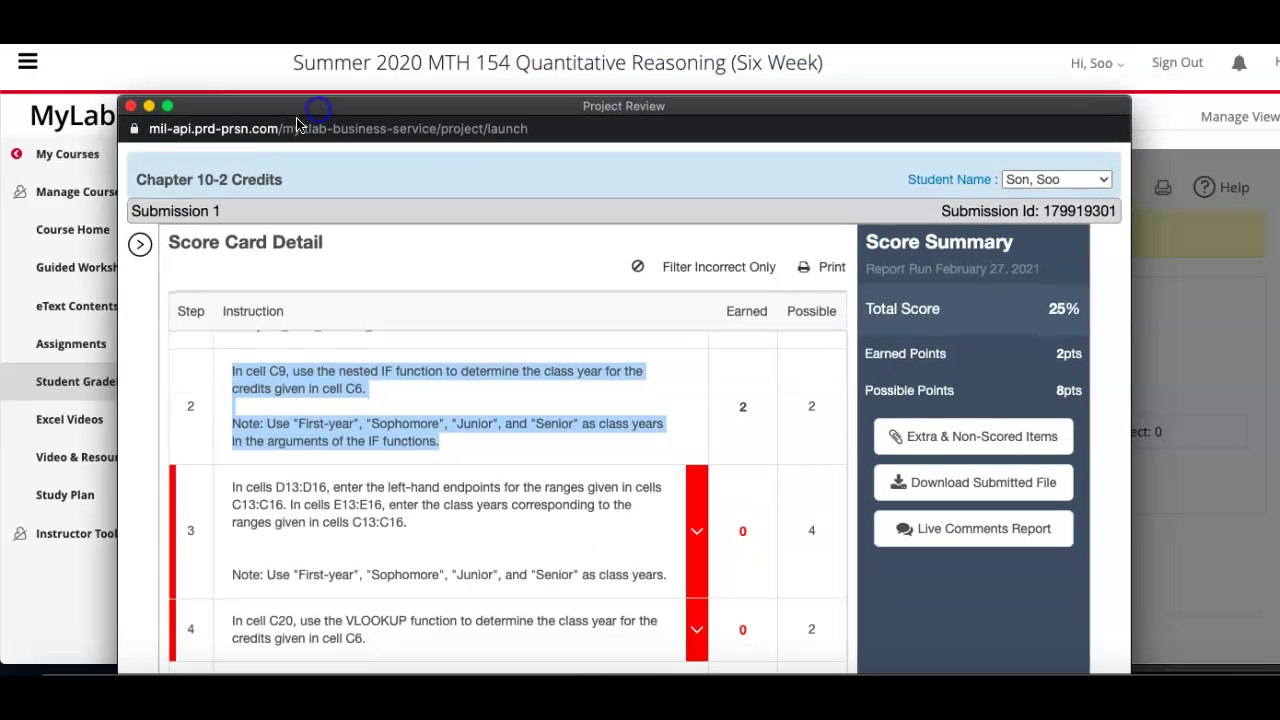
pyautogui.moveTo(140, 190); pyautogui.dragTo(268, 176)
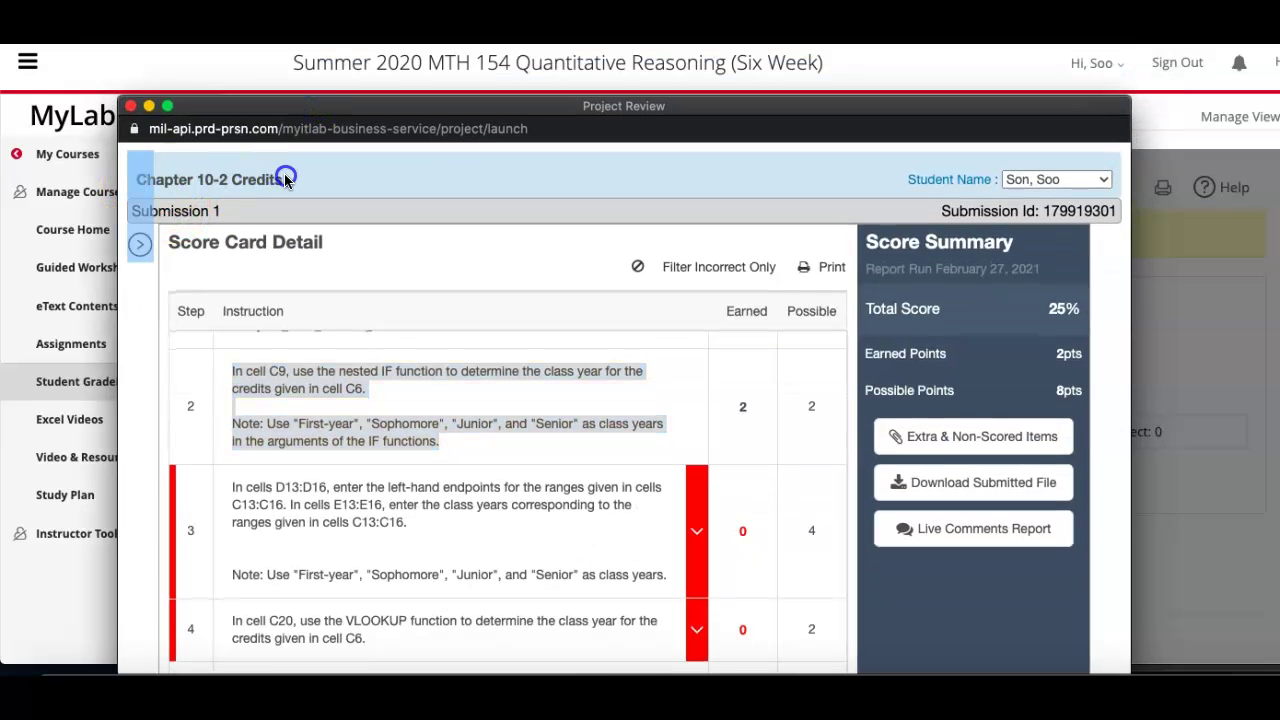
pyautogui.click(130, 105)
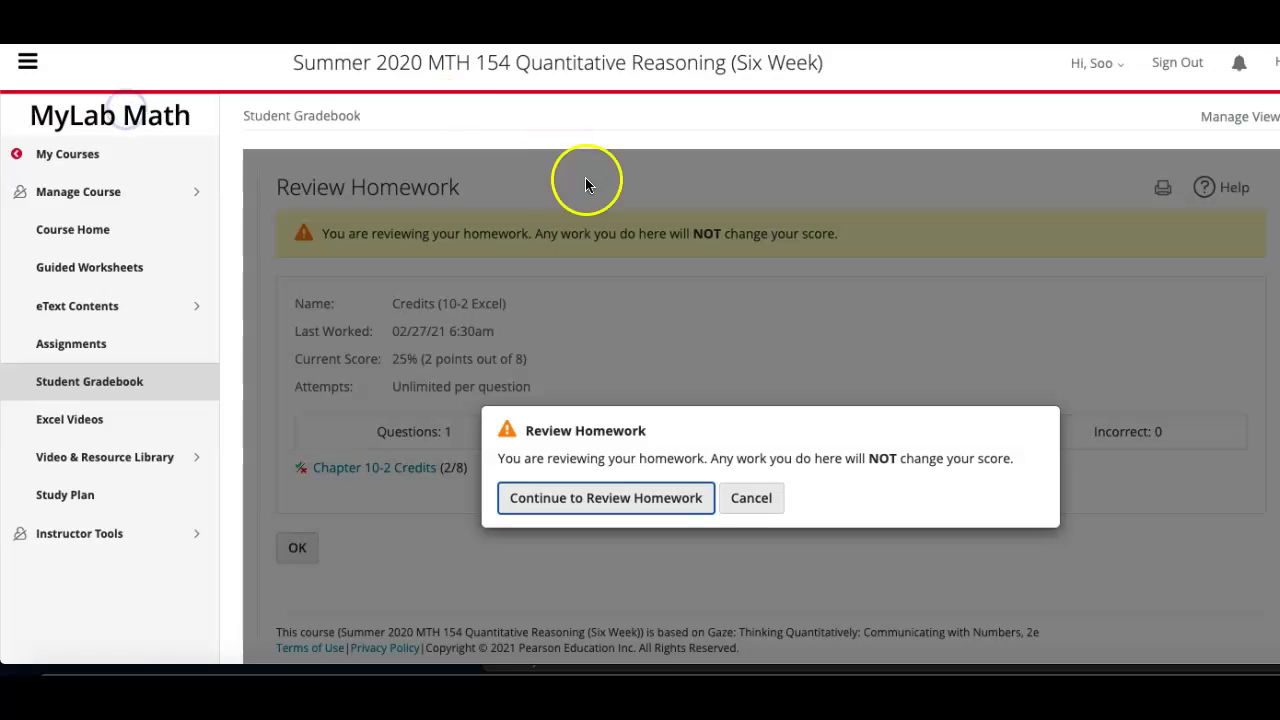
pyautogui.click(751, 498)
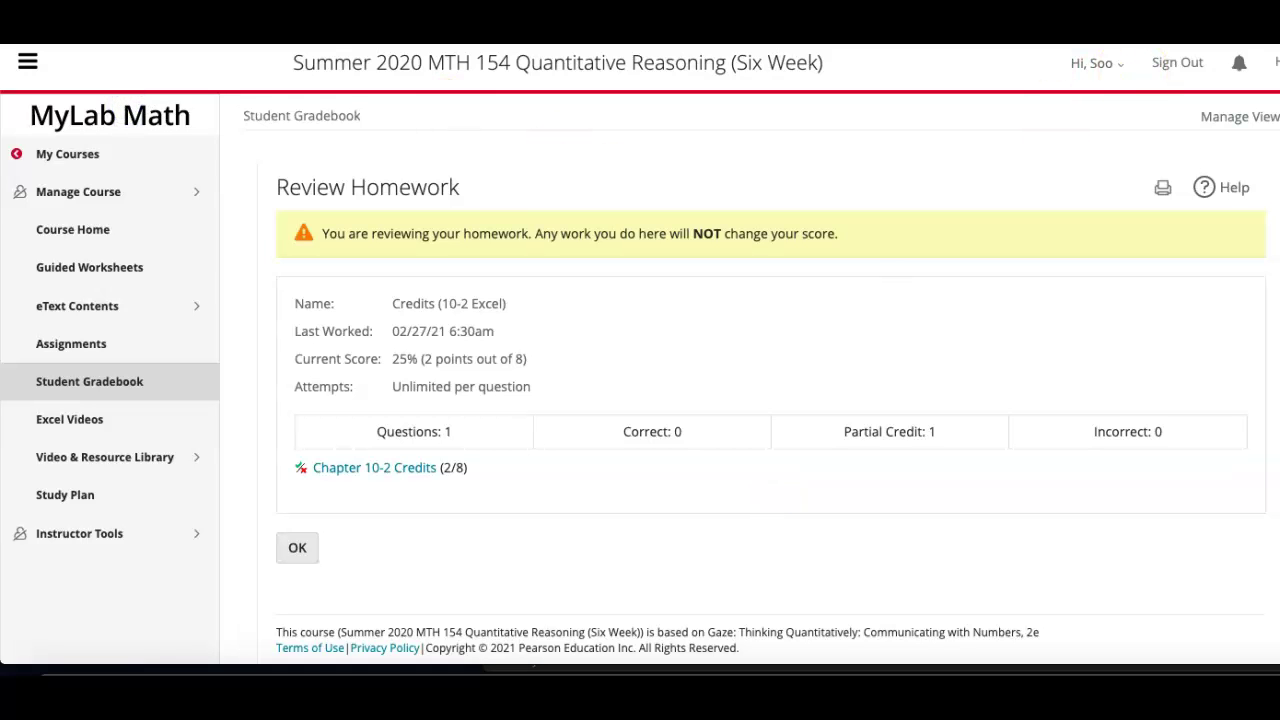
# Bring the Excel workbook forward and select step 3's instruction in B13
pyautogui.click(1035, 668)
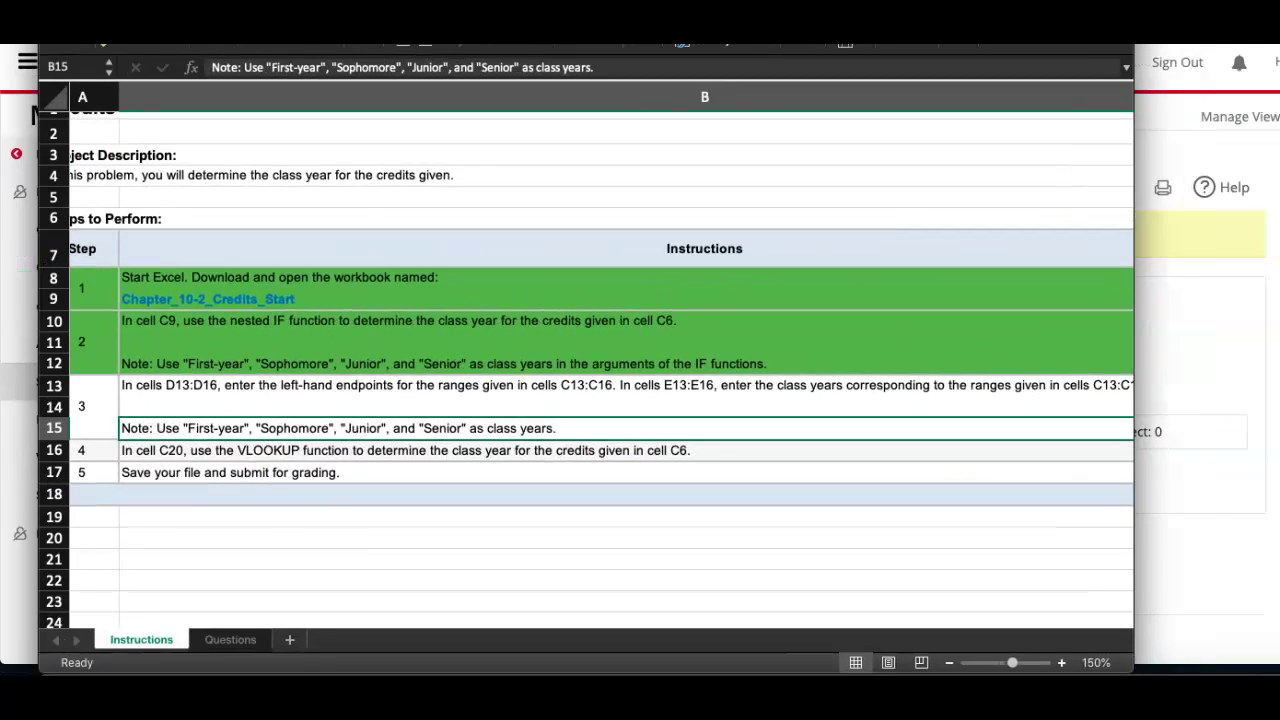
pyautogui.hscroll(-1, 290, 490)
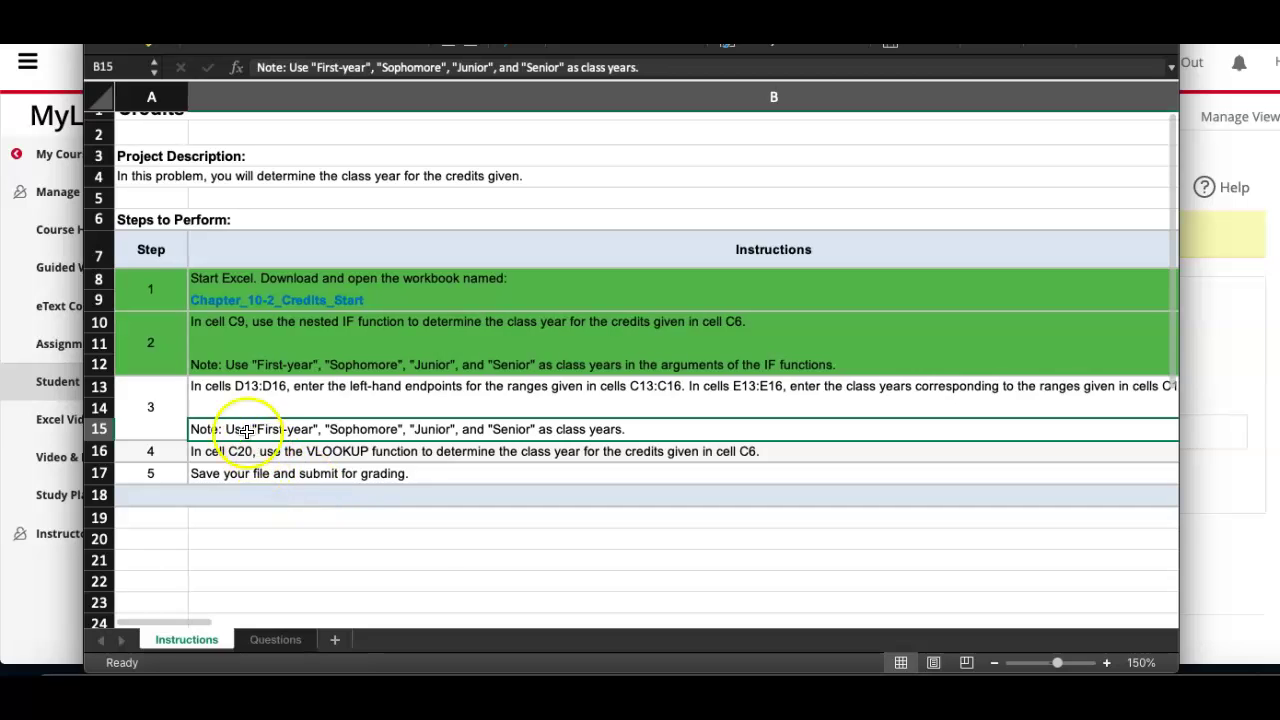
pyautogui.click(210, 394)
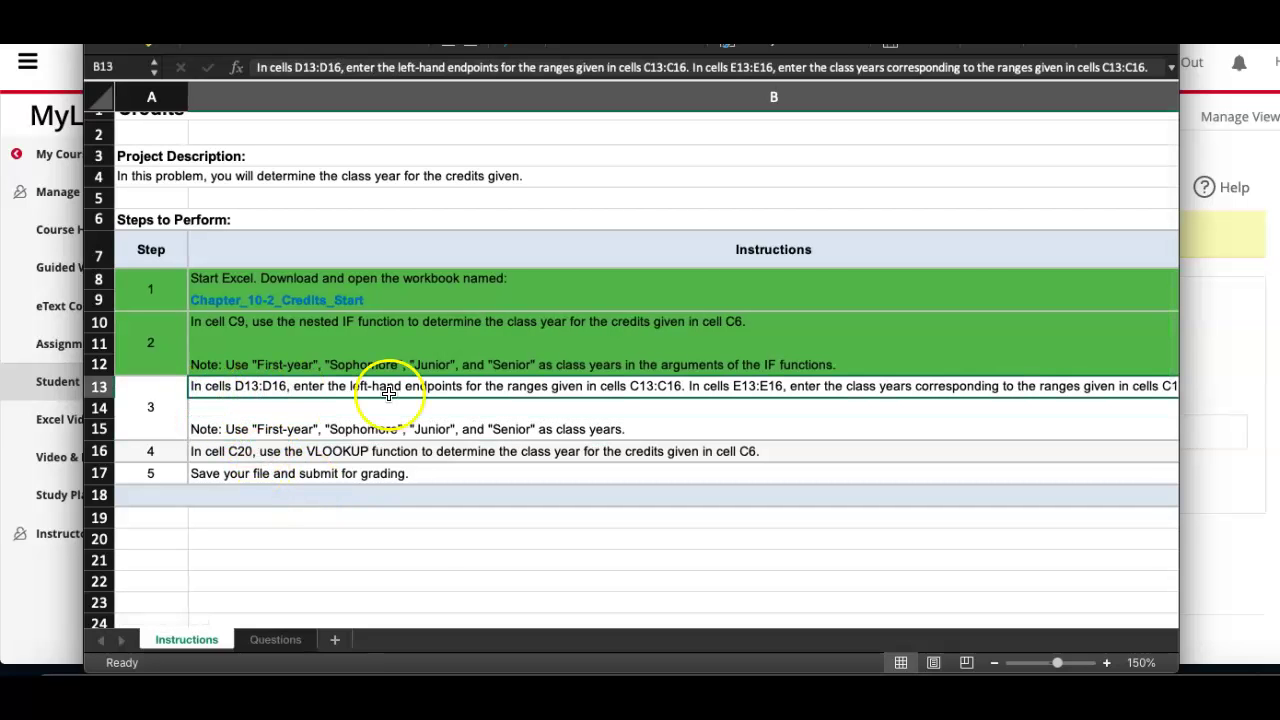
pyautogui.scroll(3, 388, 395)
pyautogui.scroll(3, 459, 434)
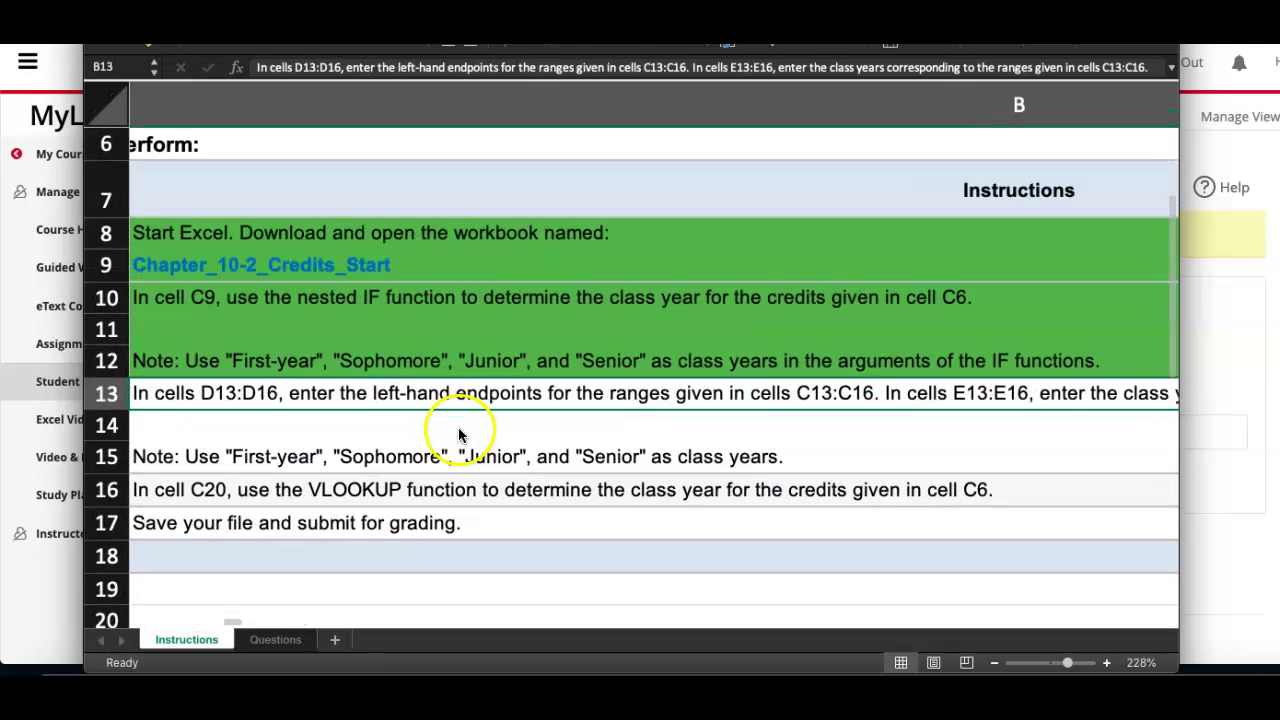
# Scroll across the enlarged Instructions sheet to read the remaining steps
pyautogui.hscroll(2, 680, 455)
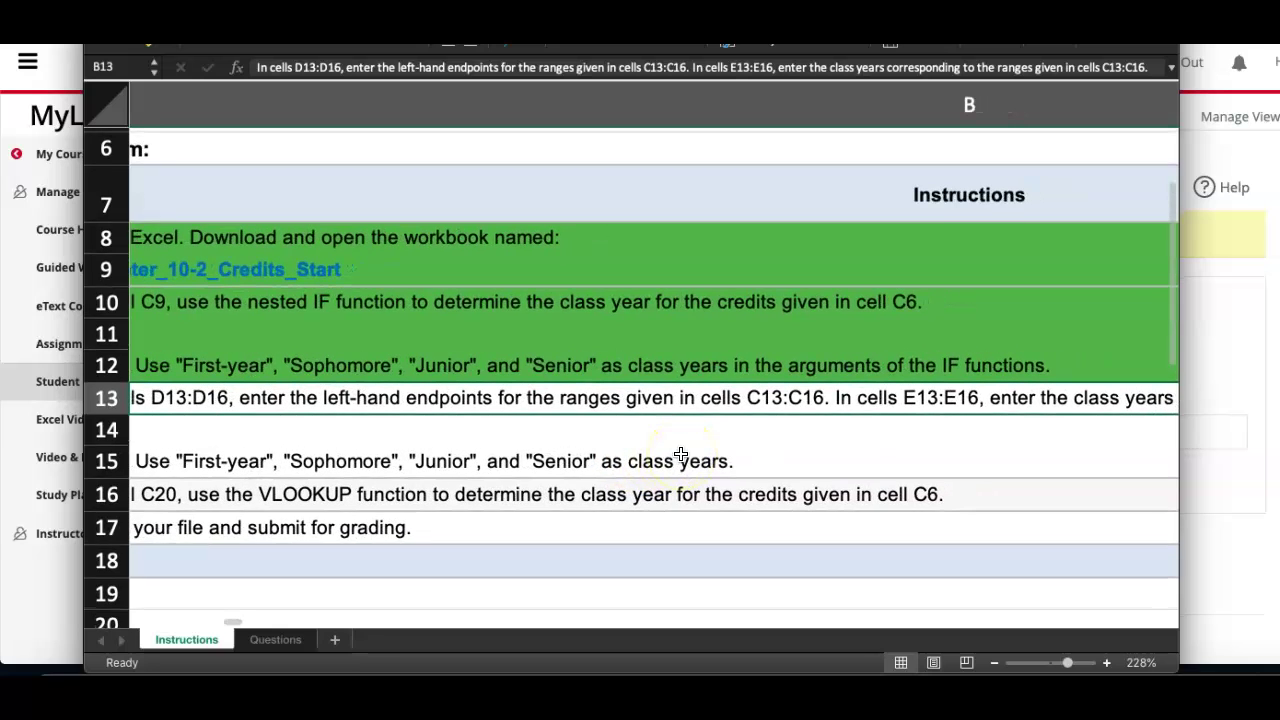
pyautogui.hscroll(5, 680, 455)
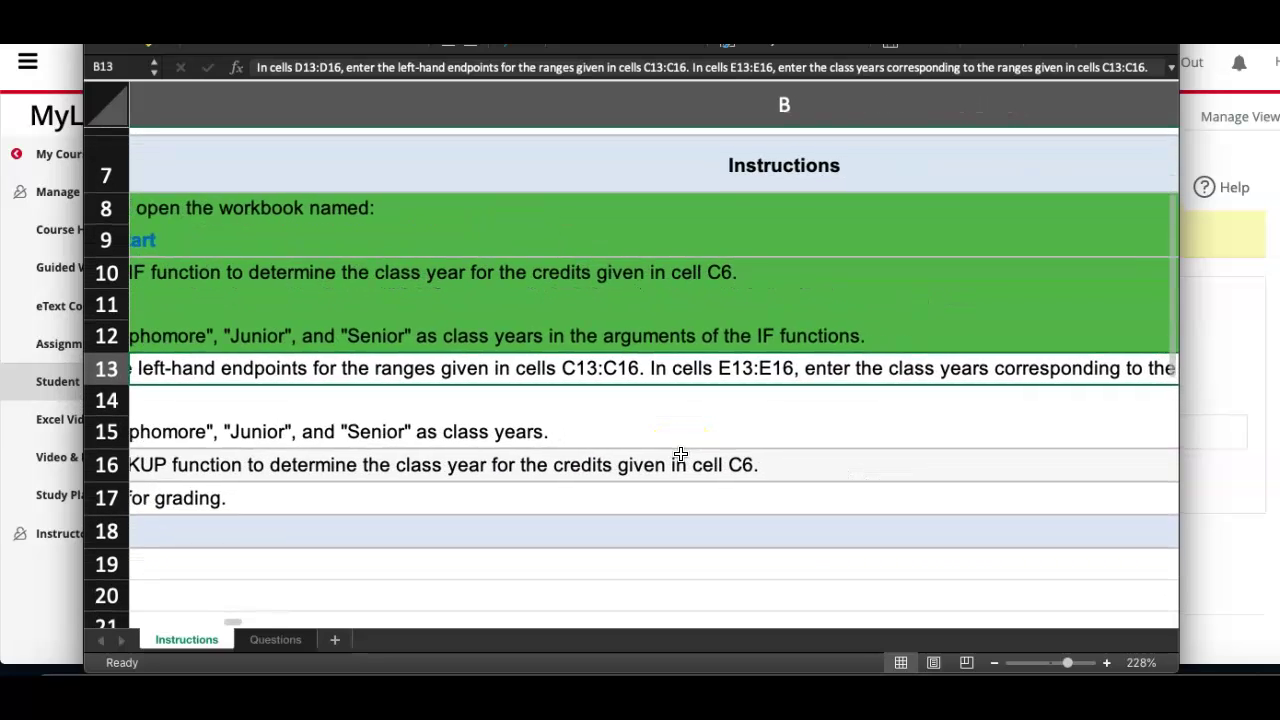
pyautogui.hscroll(3, 680, 455)
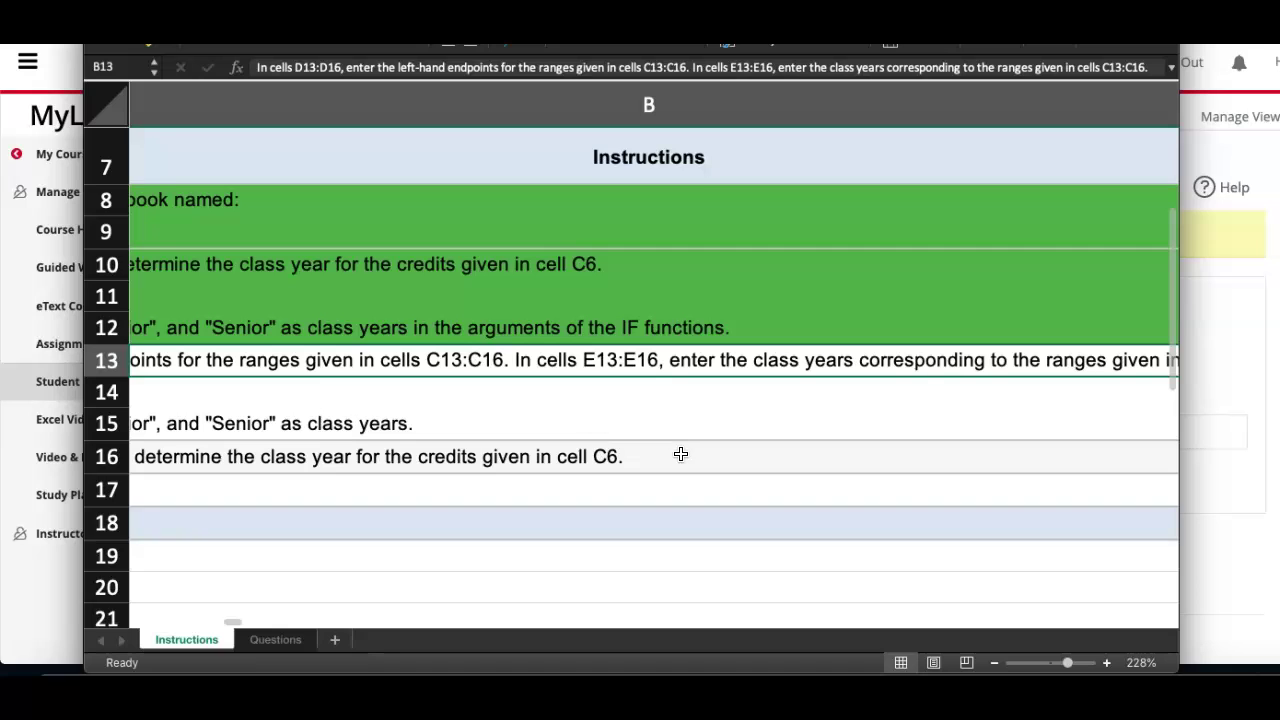
pyautogui.hscroll(5, 680, 455)
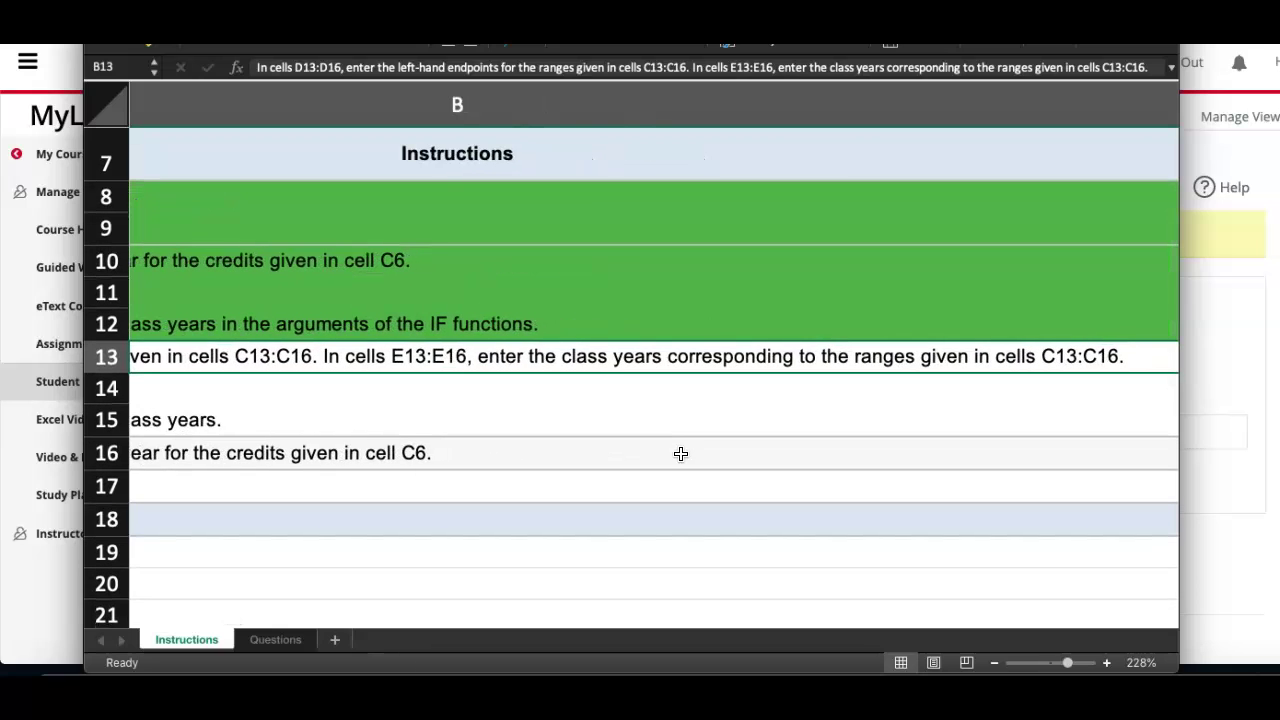
pyautogui.hscroll(2, 680, 454)
pyautogui.scroll(-1, 680, 454)
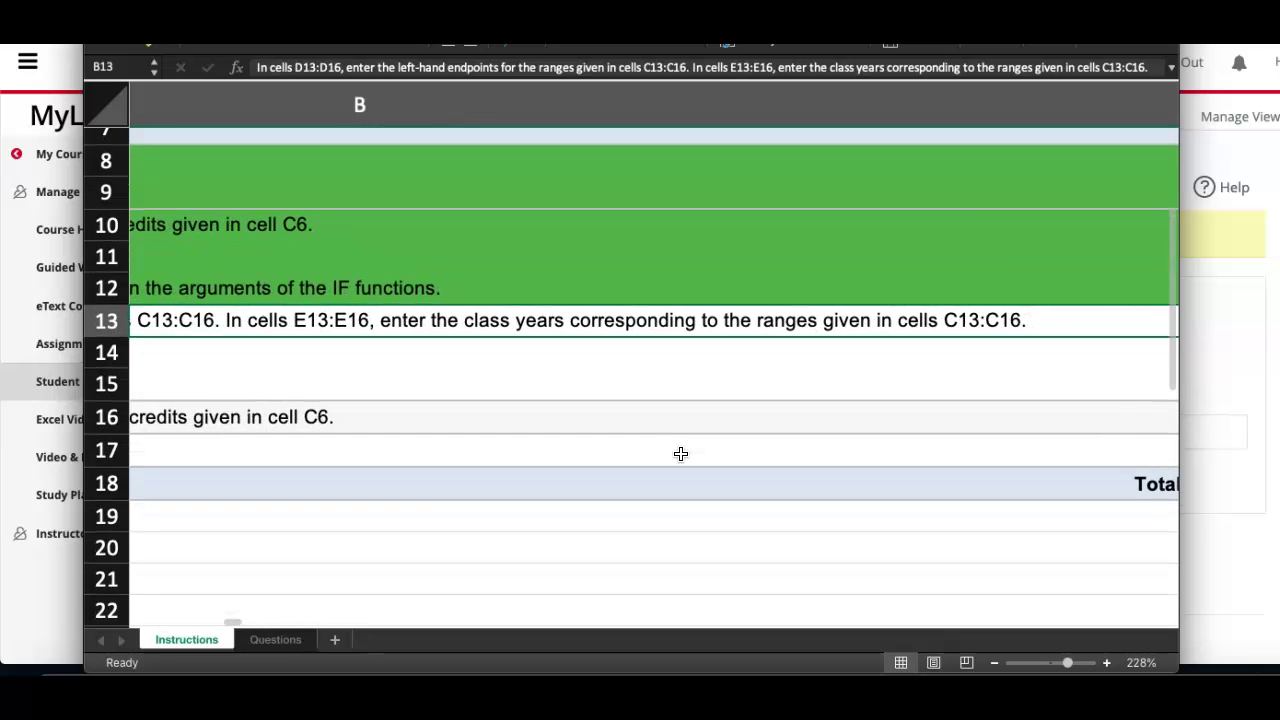
pyautogui.hscroll(-10, 680, 454)
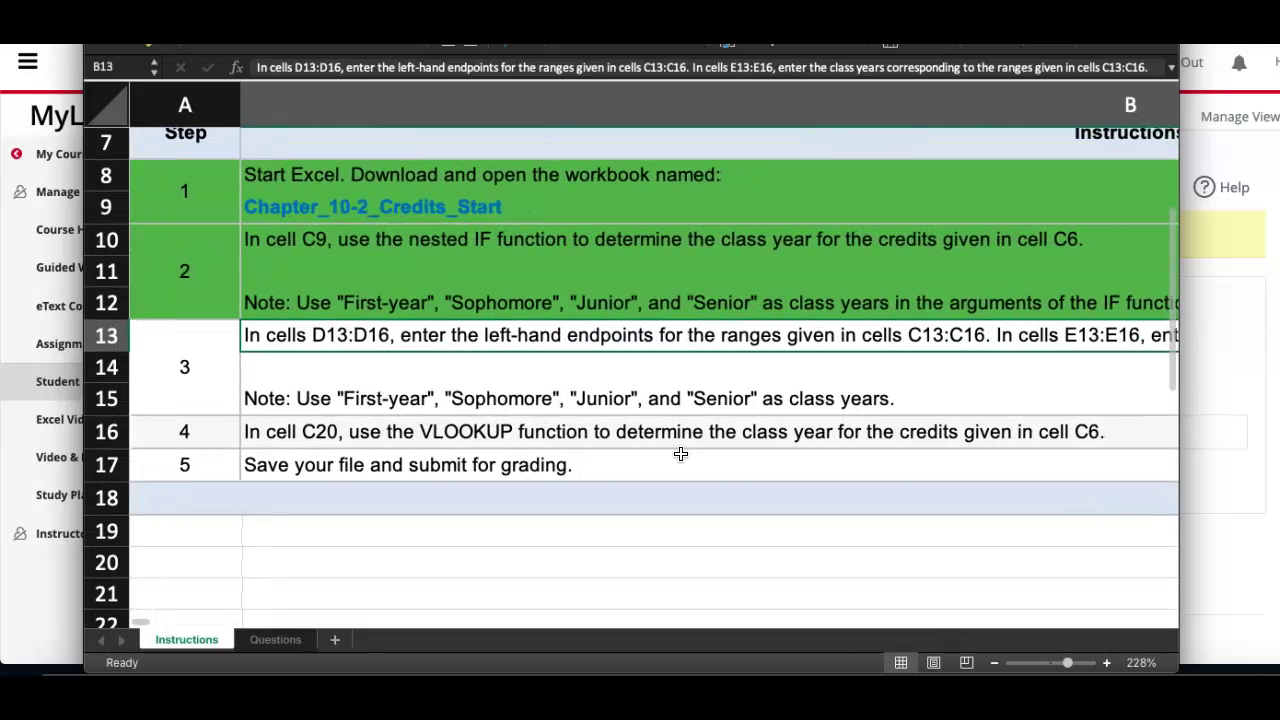
pyautogui.scroll(-1, 680, 454)
pyautogui.click(676, 453)
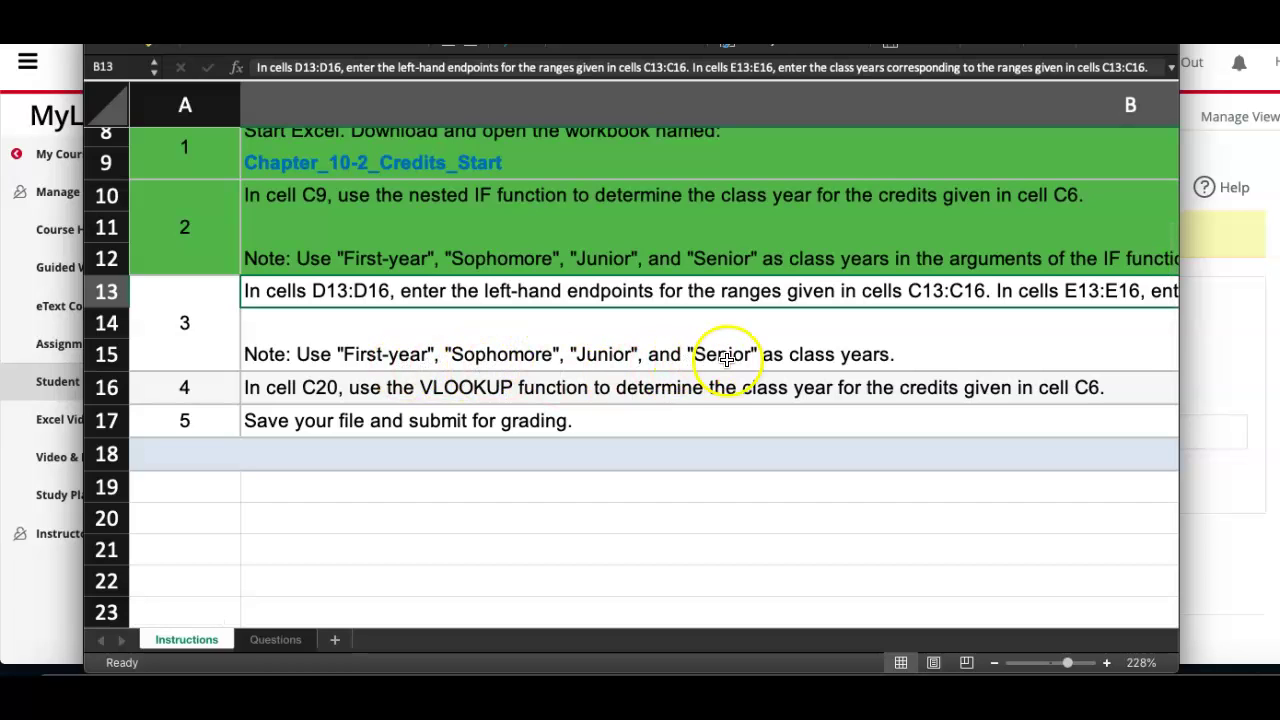
# Point out rows 11 and 9 and start widening the Excel window
pyautogui.click(88, 228)
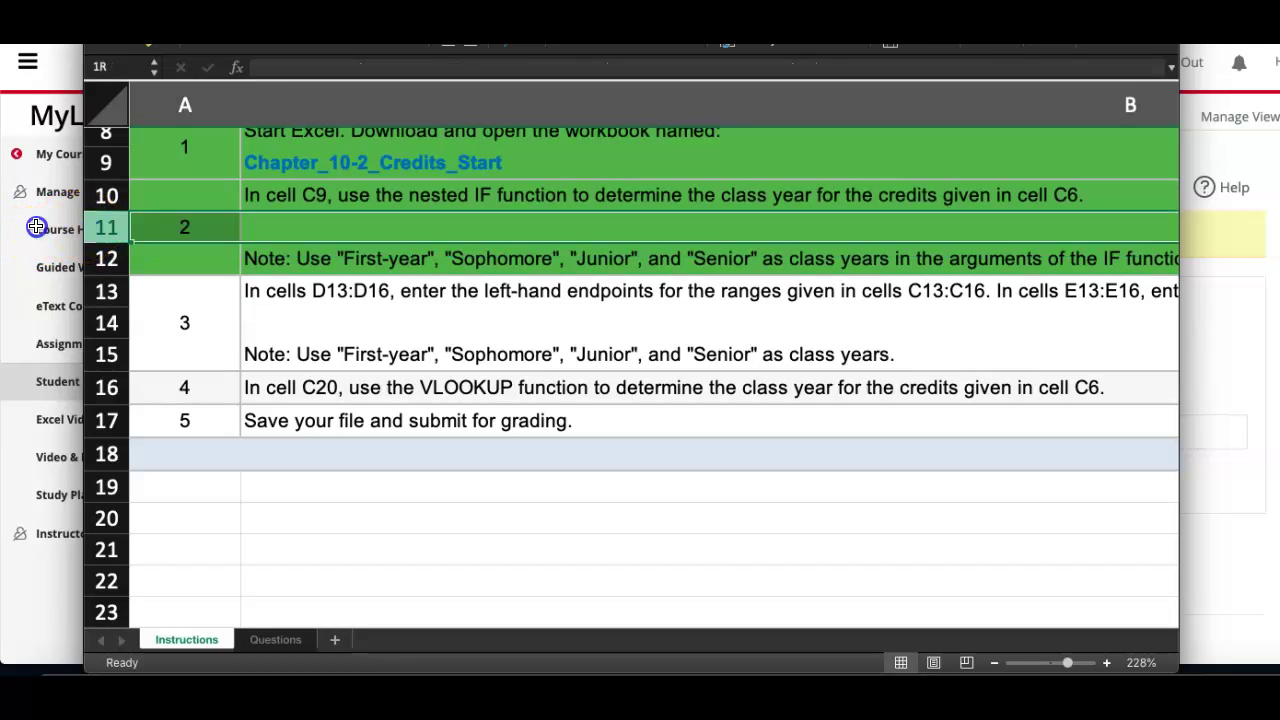
pyautogui.click(88, 155)
pyautogui.click(30, 64)
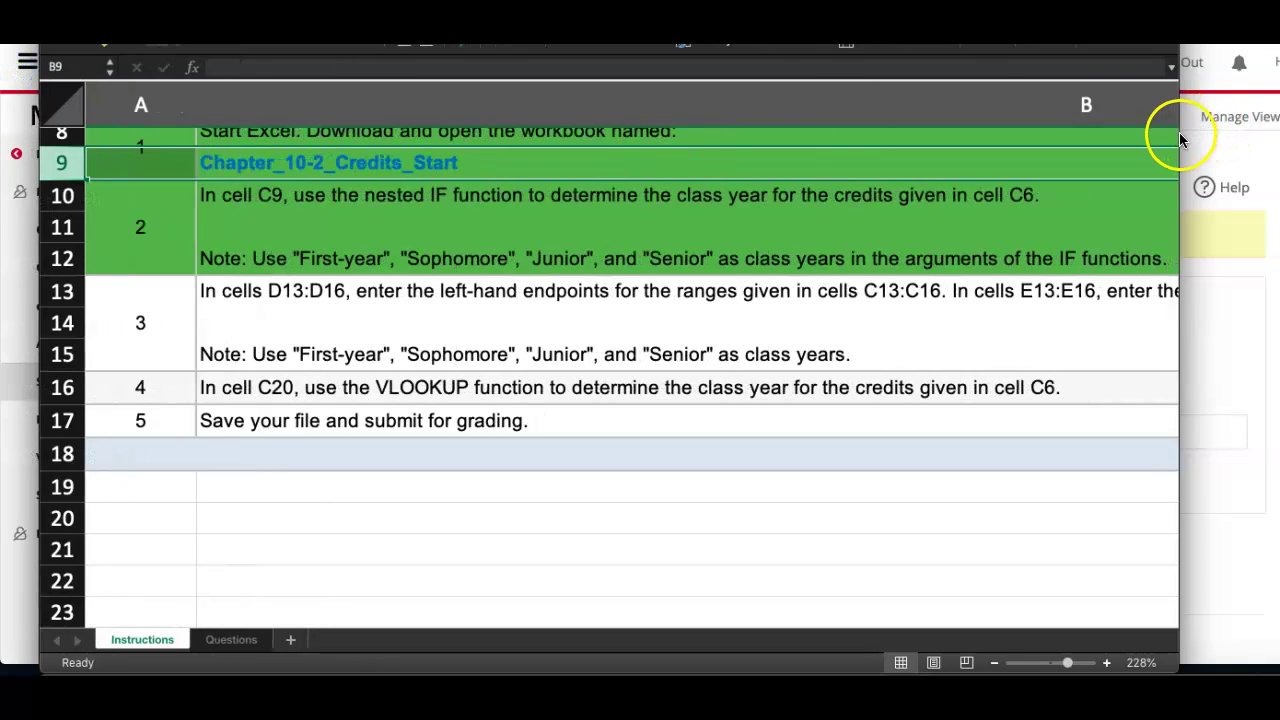
# Widen the Excel window across the screen and switch to the Questions sheet
pyautogui.click(1180, 140)
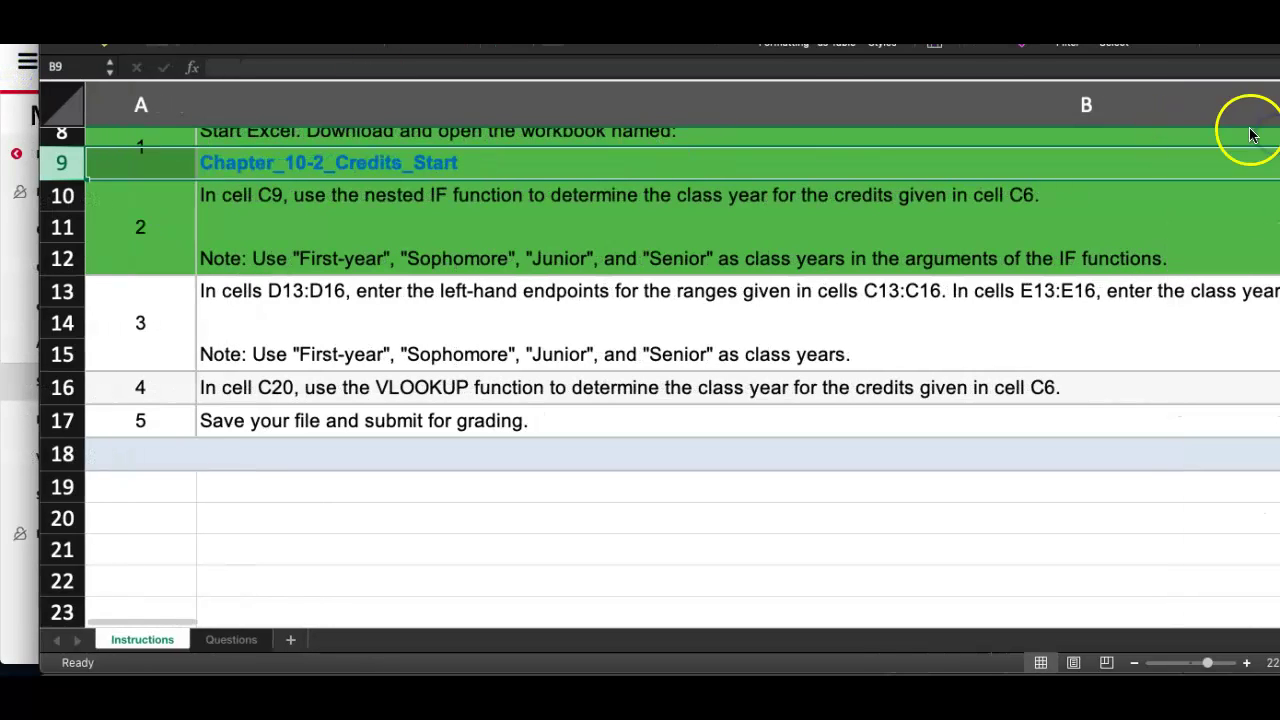
pyautogui.click(230, 640)
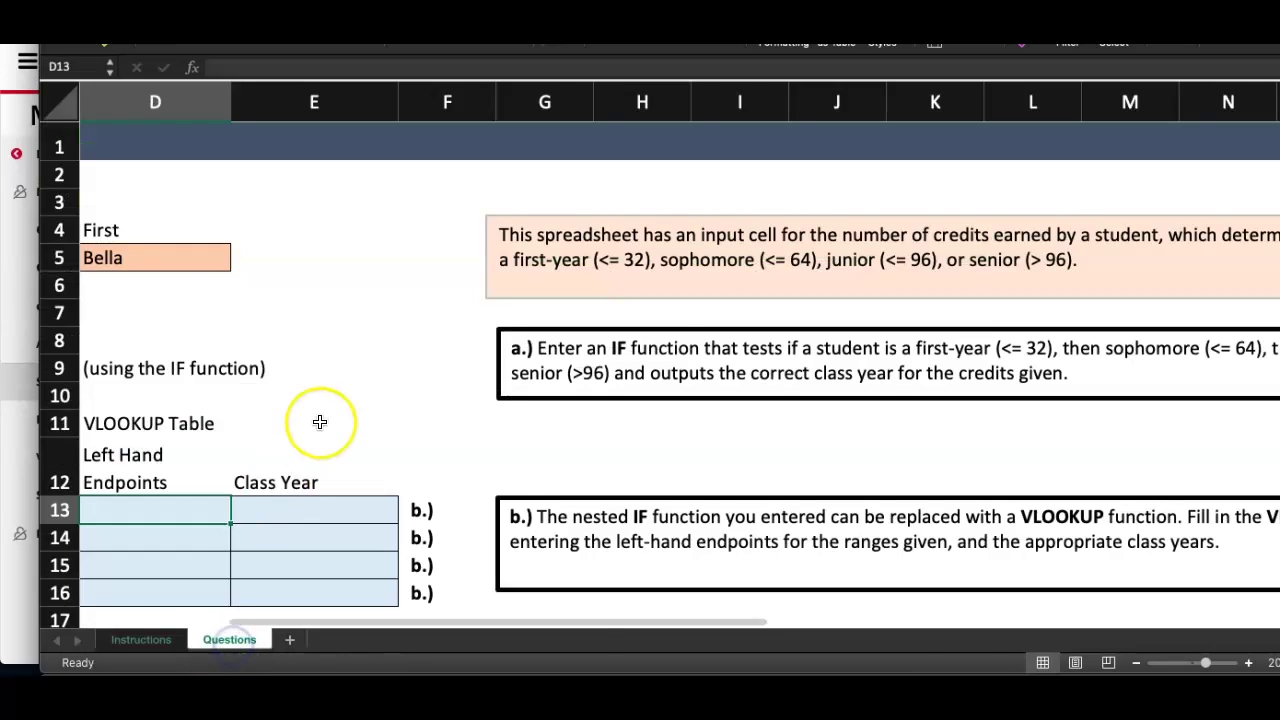
pyautogui.scroll(-5, 320, 422)
pyautogui.hscroll(-3, 320, 422)
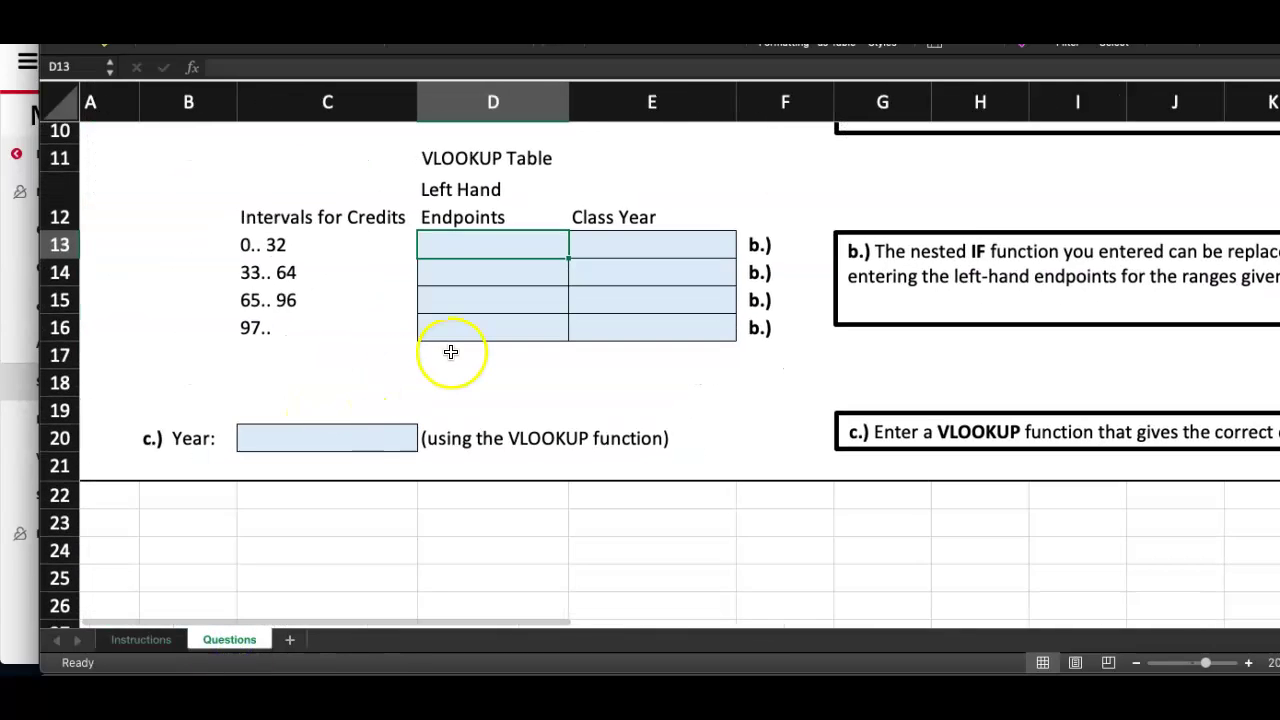
pyautogui.scroll(2, 451, 350)
pyautogui.scroll(1, 451, 343)
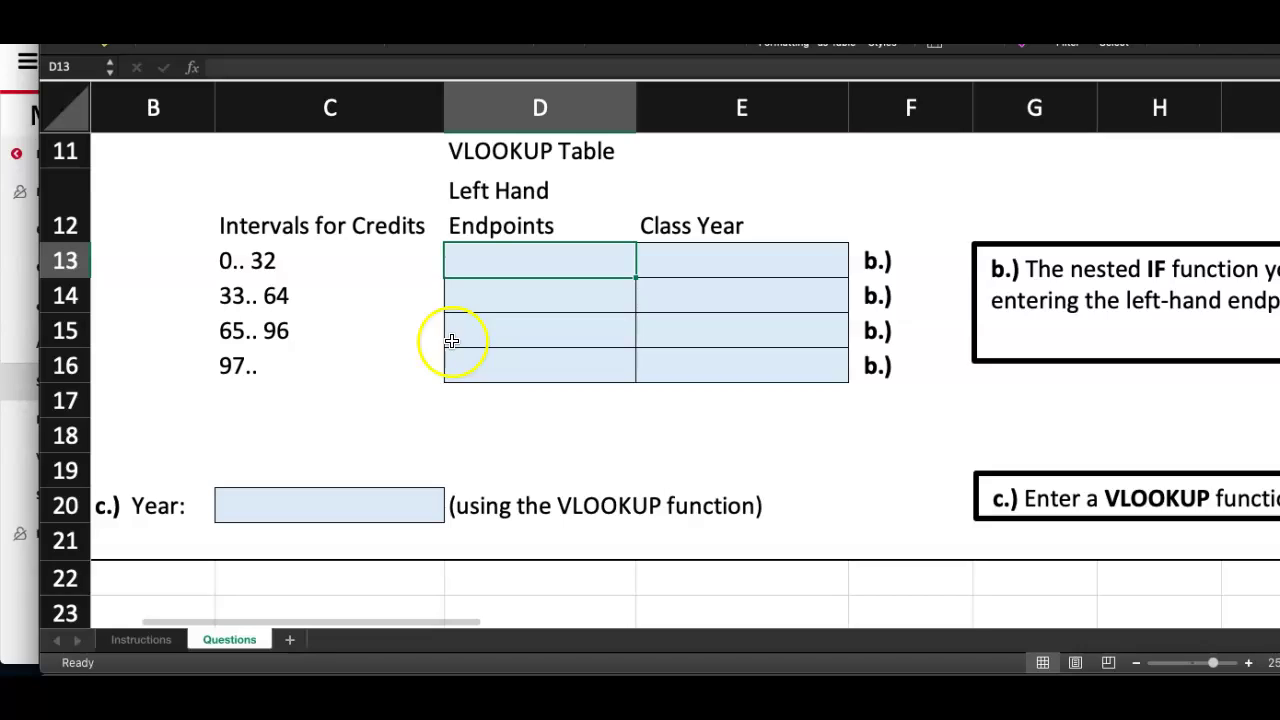
pyautogui.scroll(1, 451, 342)
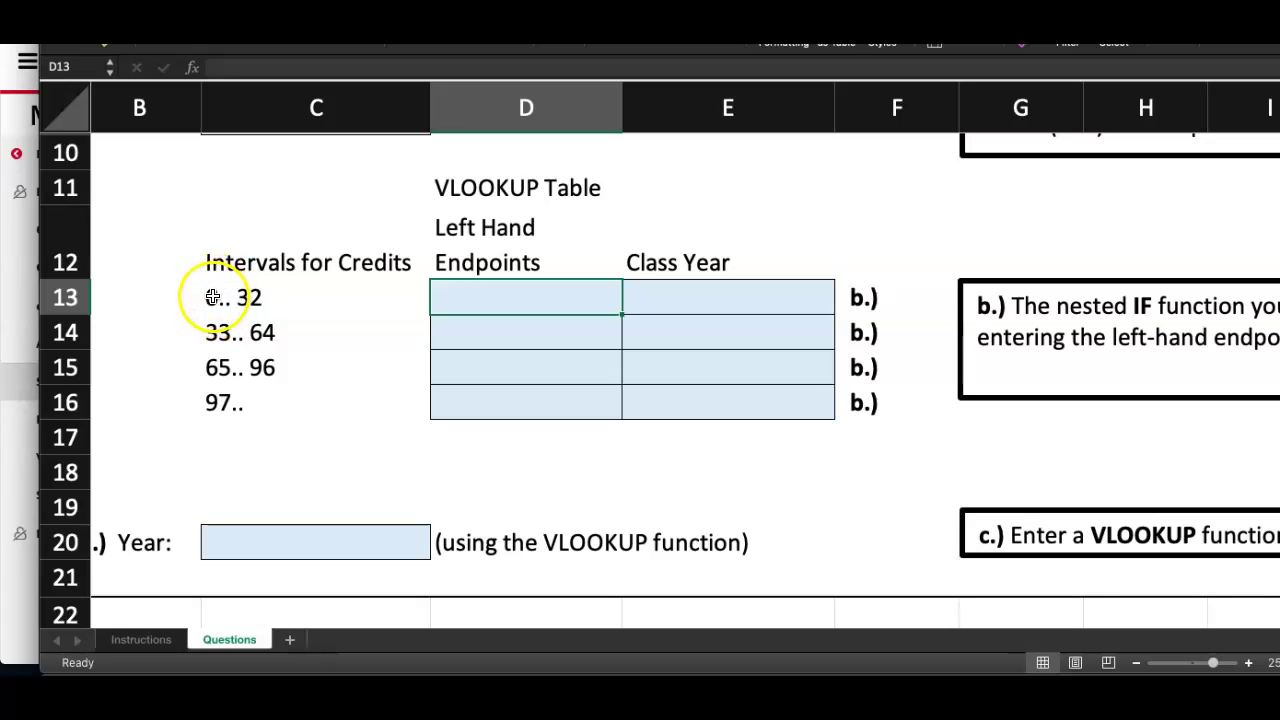
# Enter left-hand endpoints 0, 33 and 65 into D13 through D15
pyautogui.click(460, 302)
pyautogui.write('0')
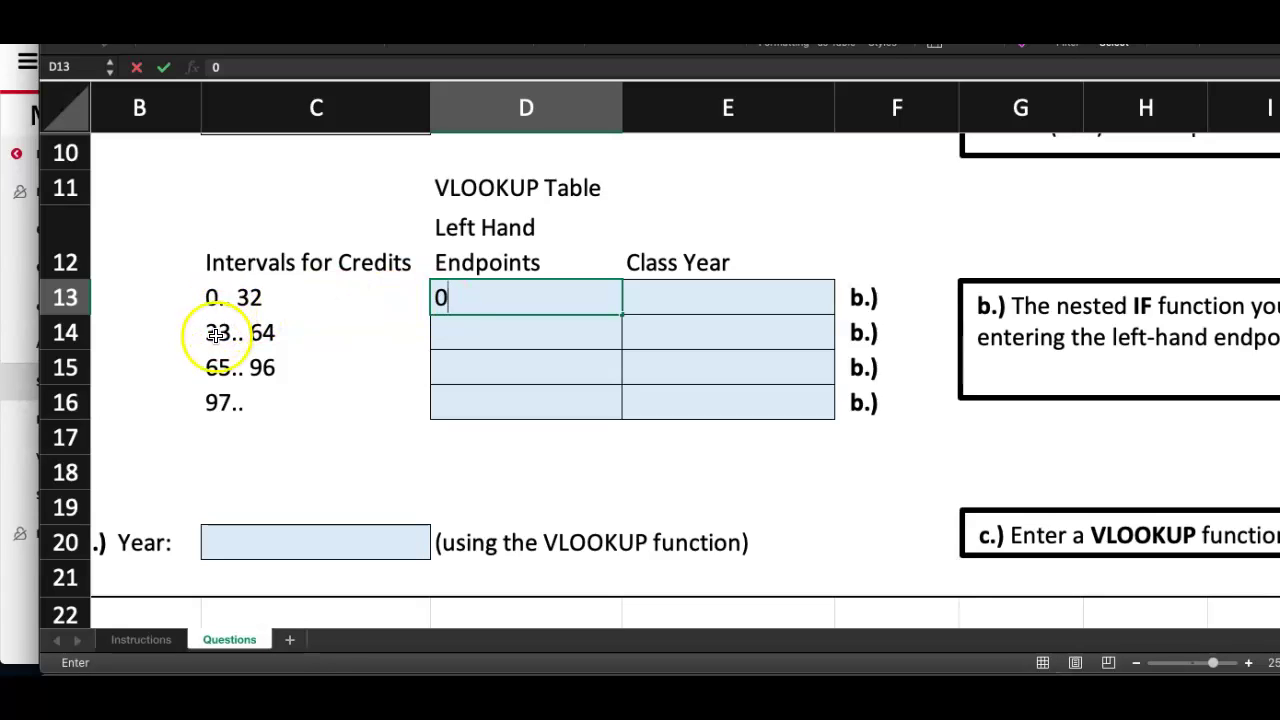
pyautogui.click(447, 337)
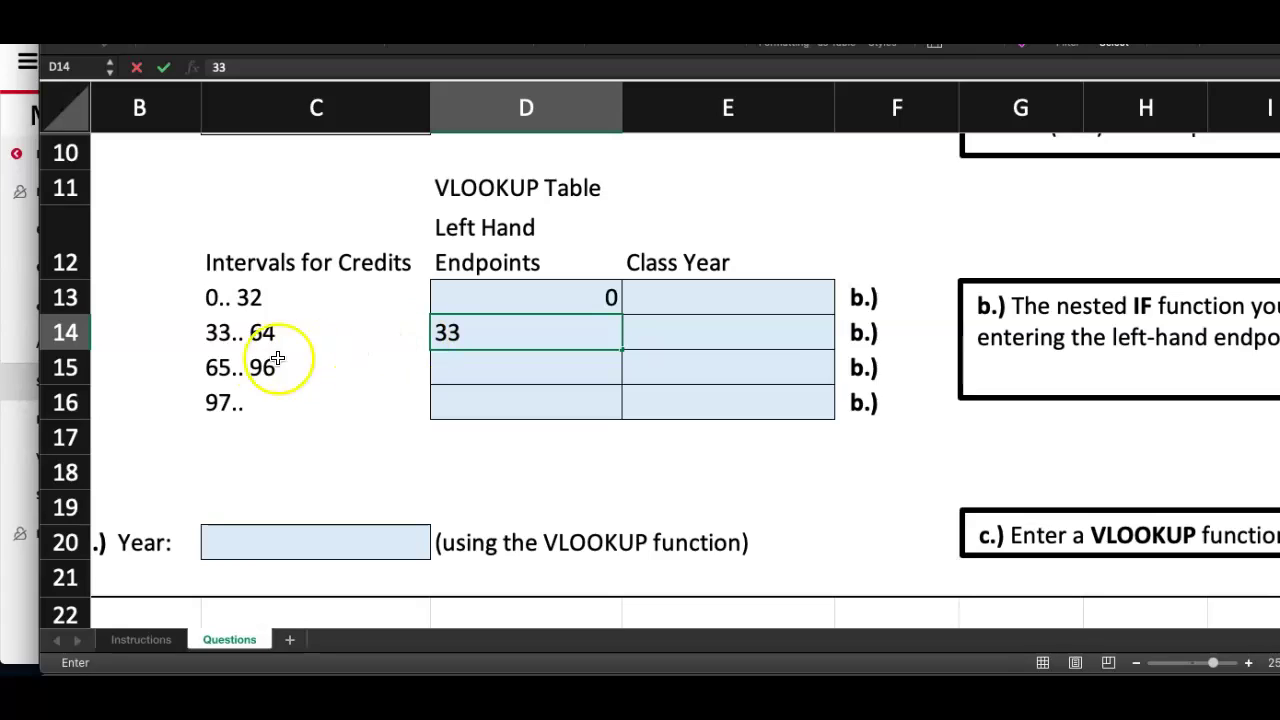
pyautogui.click(456, 382)
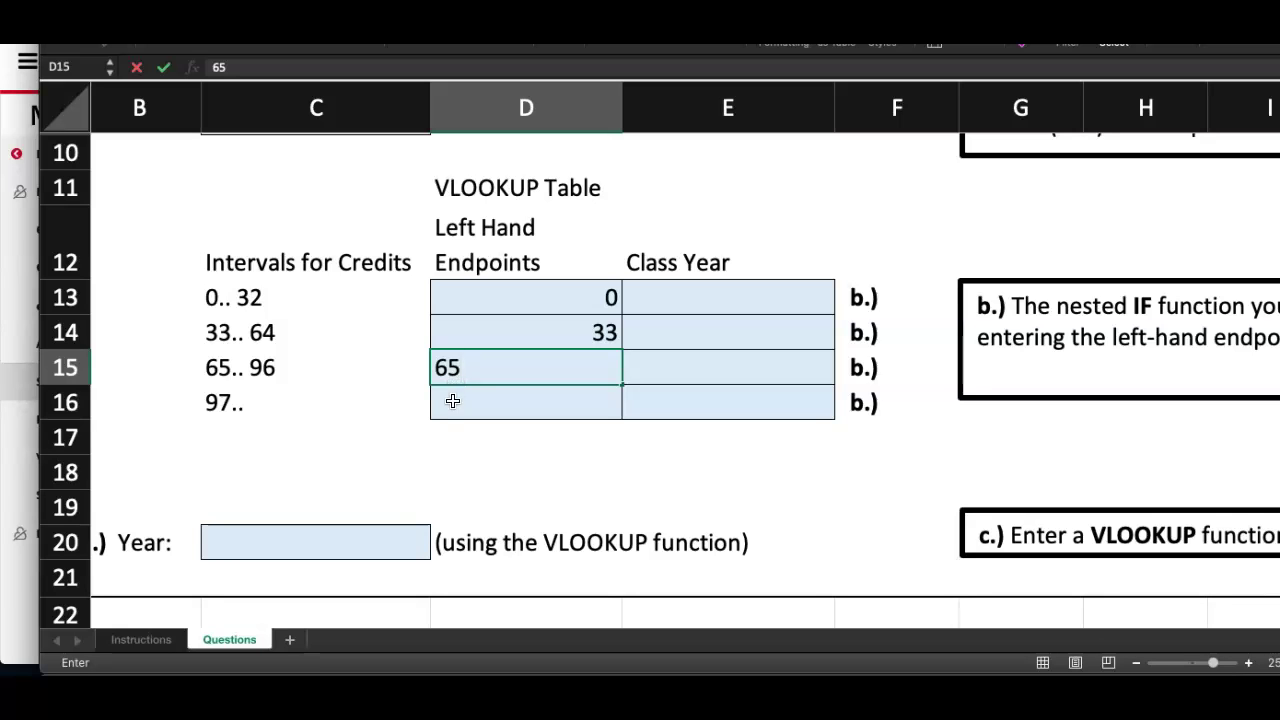
pyautogui.write('65')
pyautogui.click(453, 401)
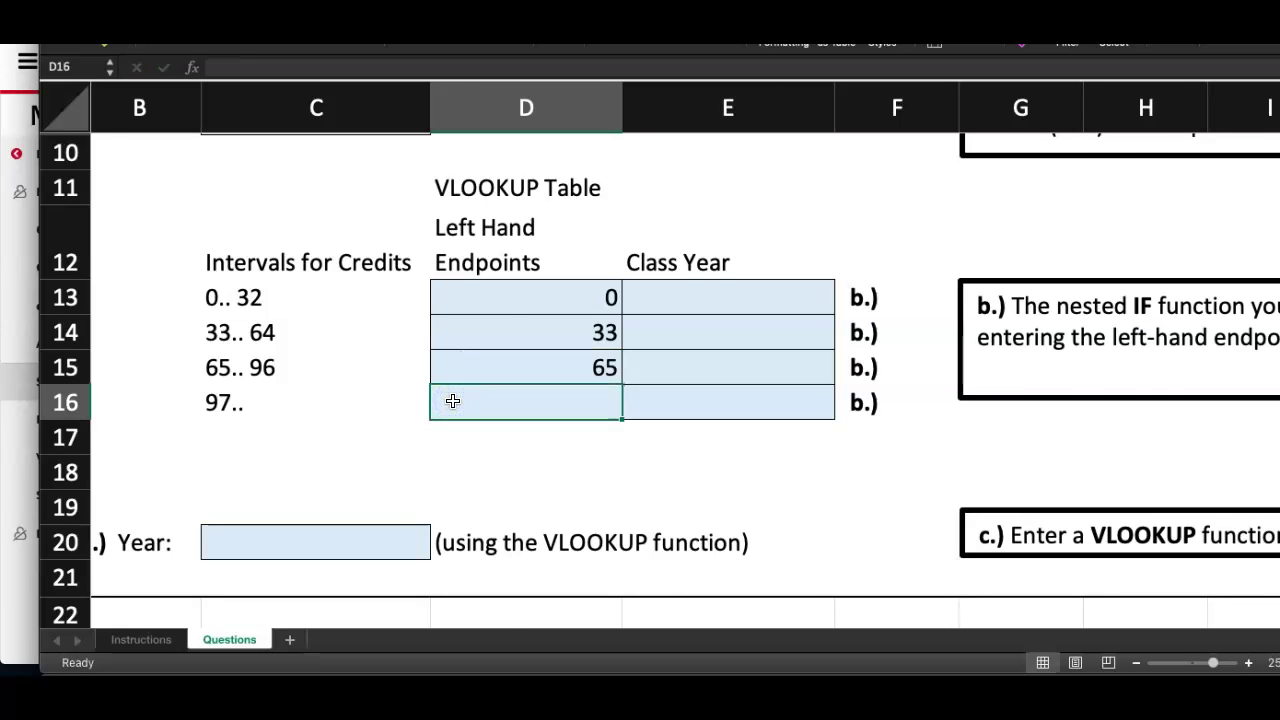
# Check the senior (>96) threshold in the instructions and type 97 into D16
pyautogui.scroll(2, 453, 401)
pyautogui.hscroll(3, 640, 329)
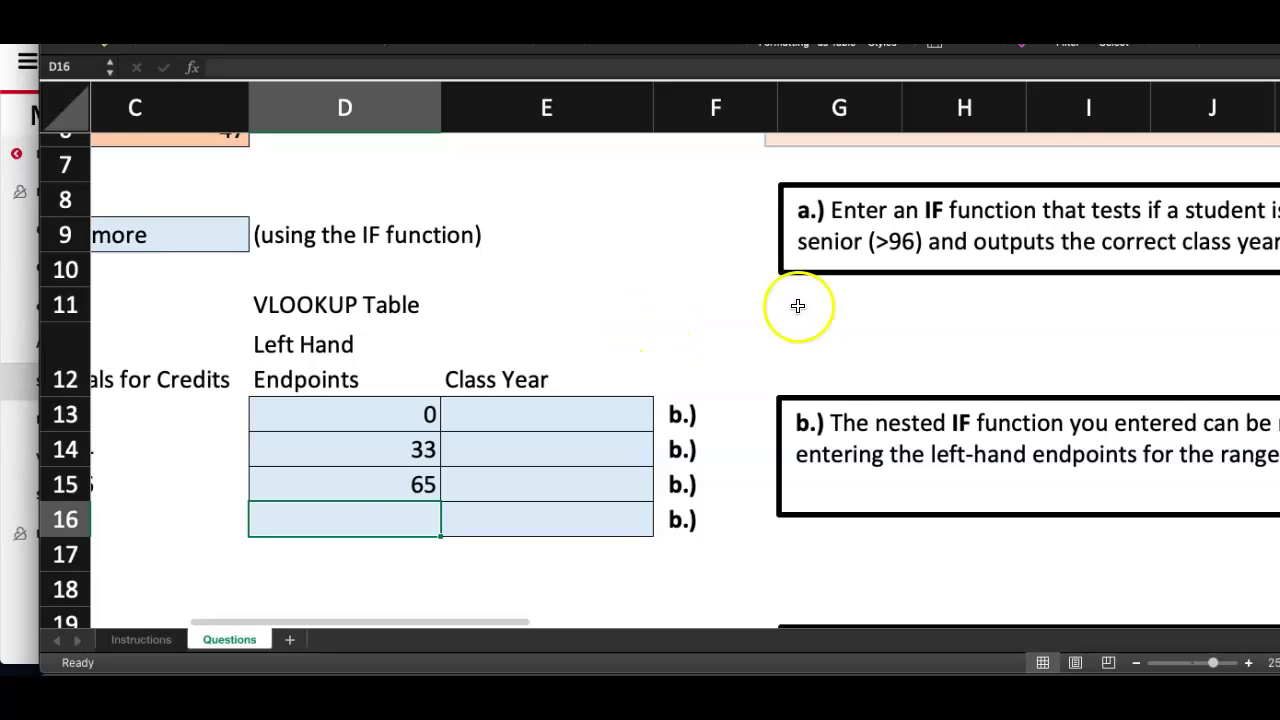
pyautogui.hscroll(2, 830, 300)
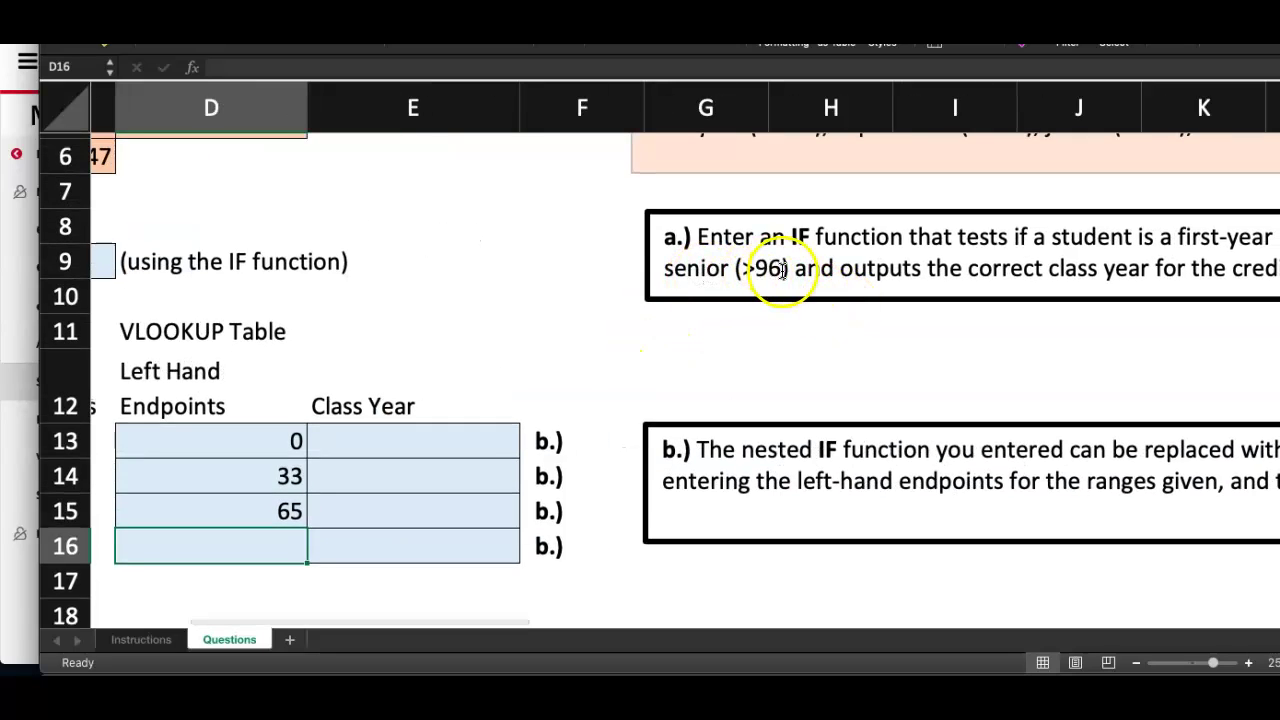
pyautogui.moveTo(785, 268); pyautogui.dragTo(678, 273)
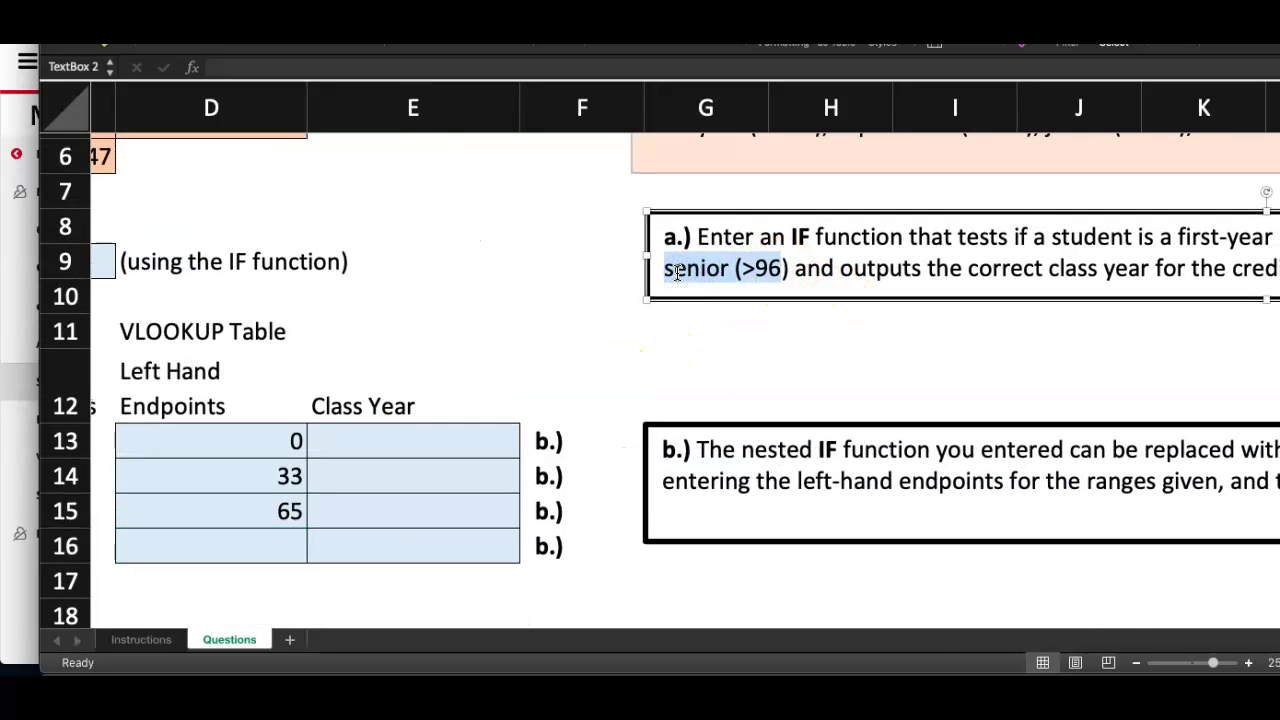
pyautogui.hscroll(-3, 678, 273)
pyautogui.scroll(-3, 678, 273)
pyautogui.click(594, 412)
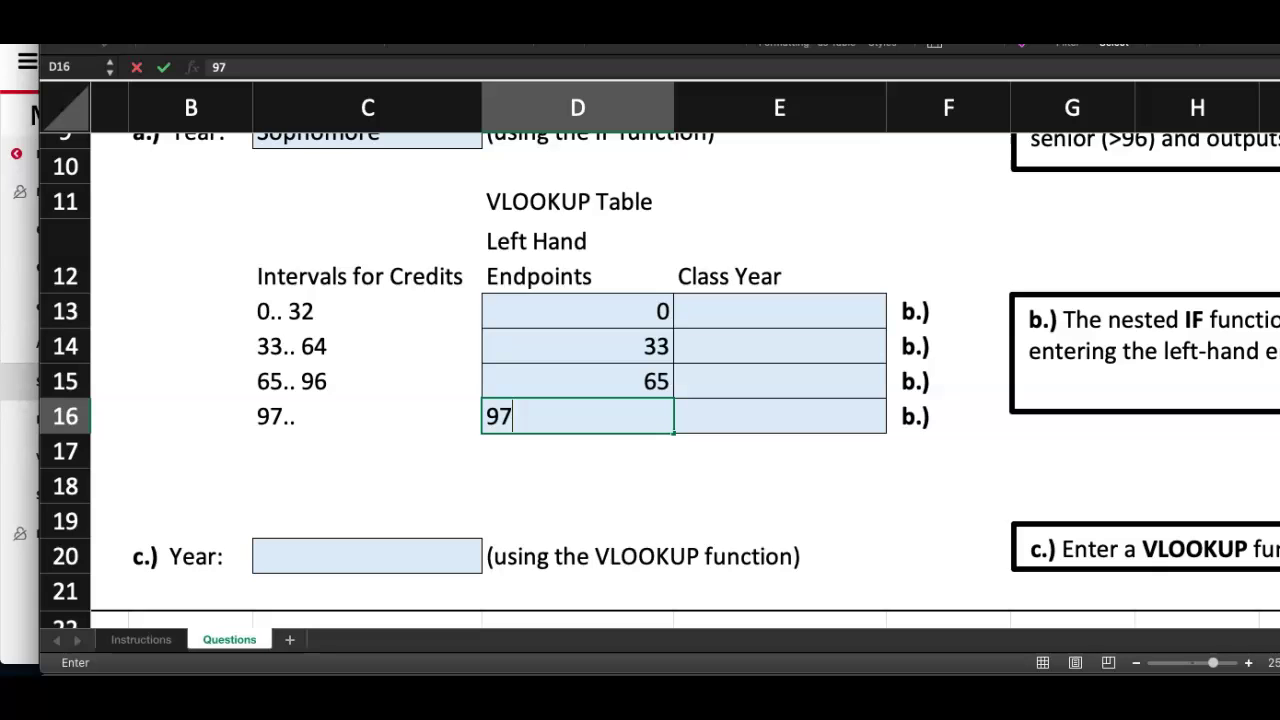
pyautogui.write('97')
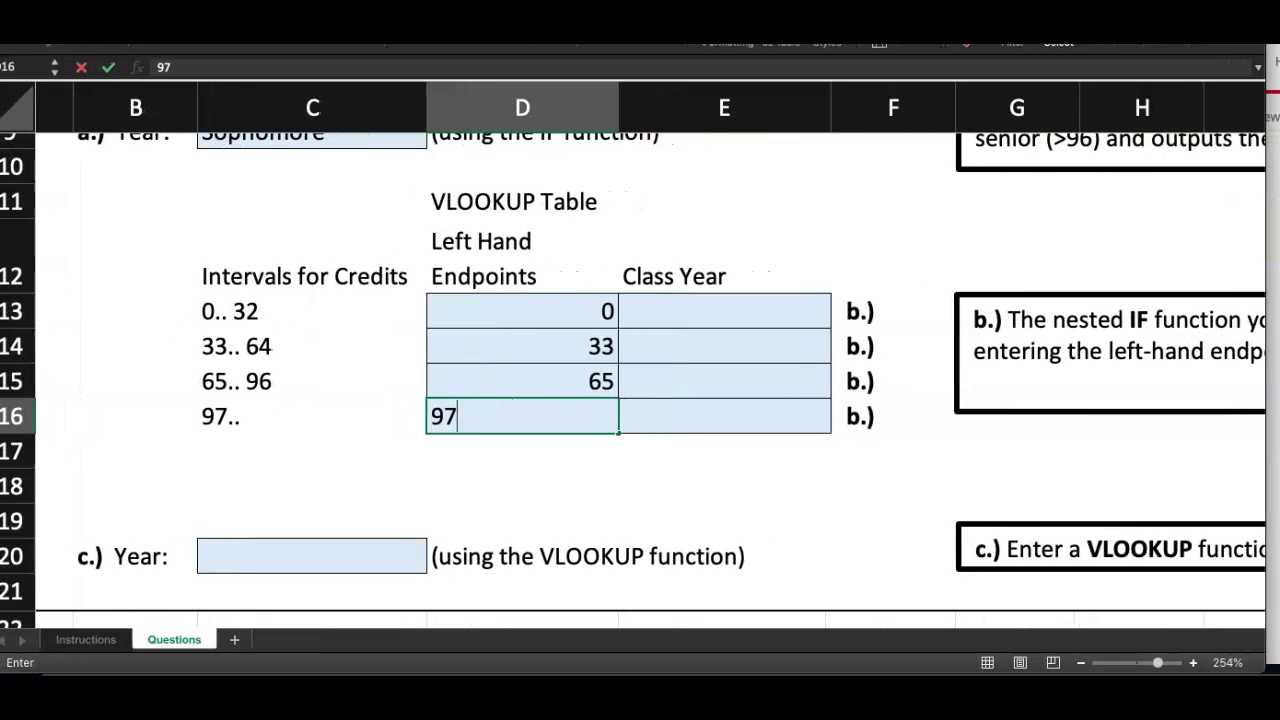
# Commit 97 and enter First-year as the first Class Year in E13
pyautogui.click(723, 318)
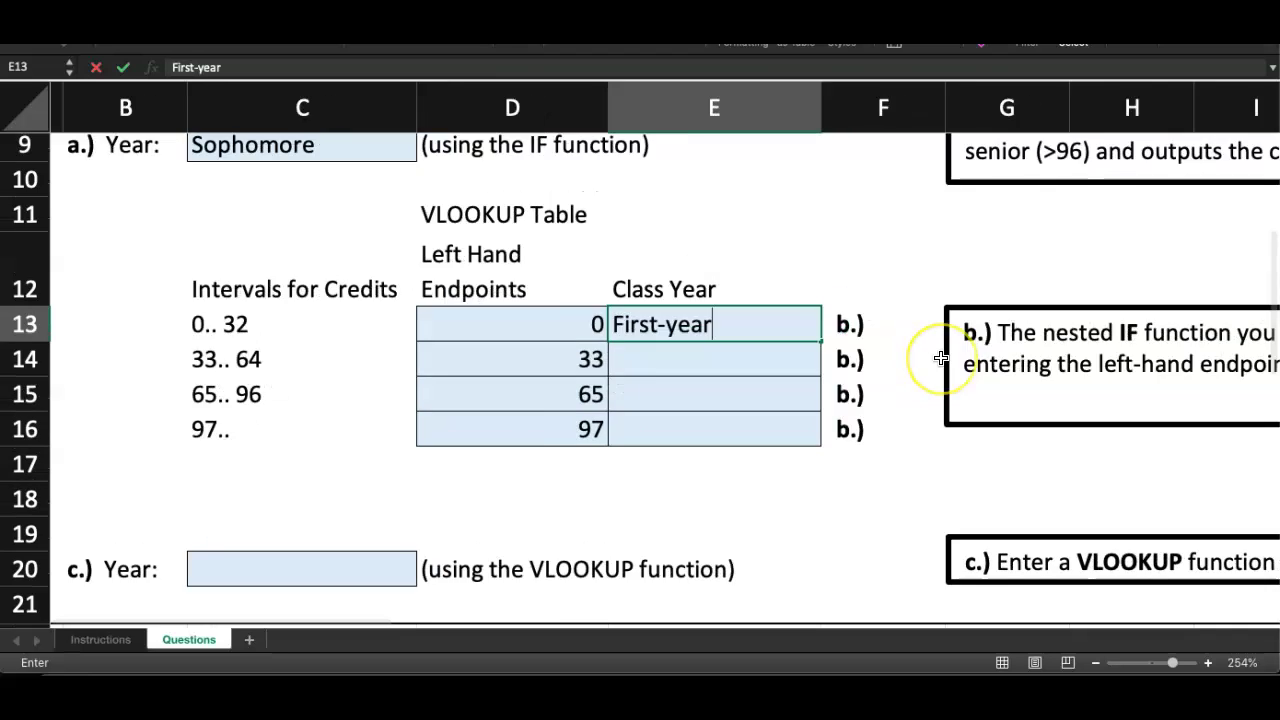
pyautogui.scroll(4, 938, 362)
pyautogui.hscroll(2, 940, 360)
pyautogui.hscroll(-2, 940, 358)
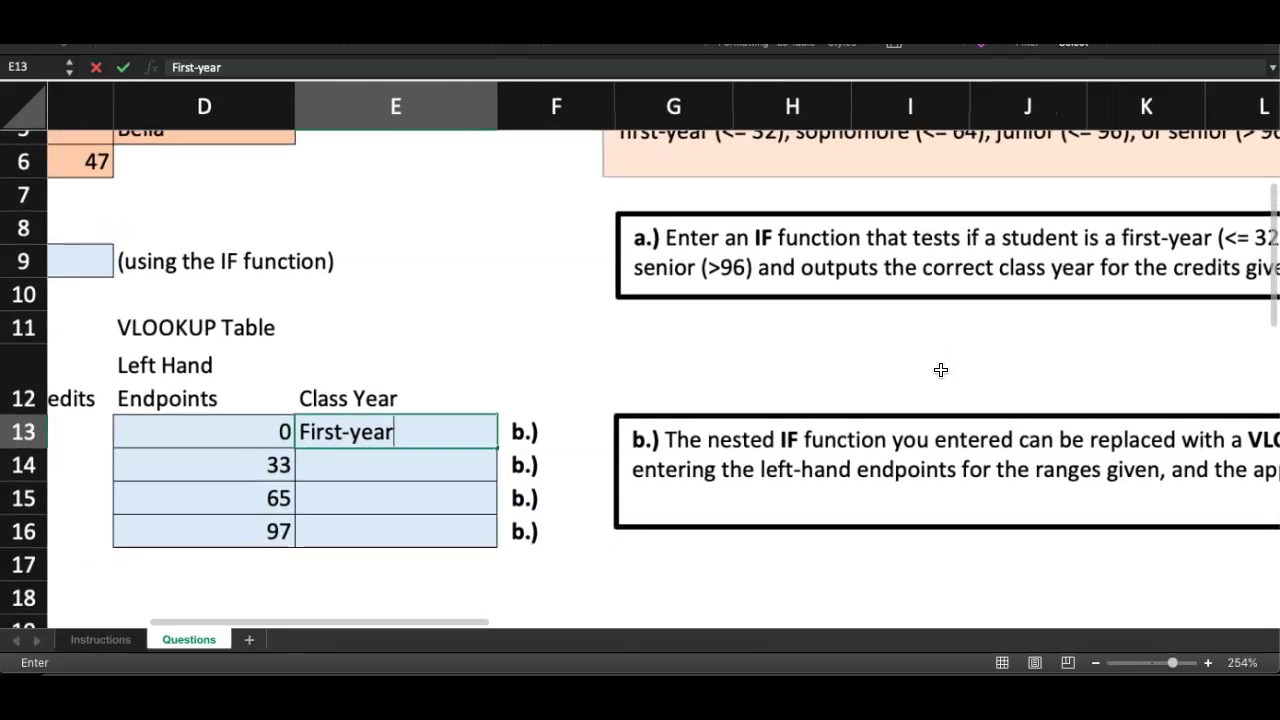
pyautogui.scroll(-4, 940, 360)
pyautogui.hscroll(-1, 941, 369)
pyautogui.click(772, 300)
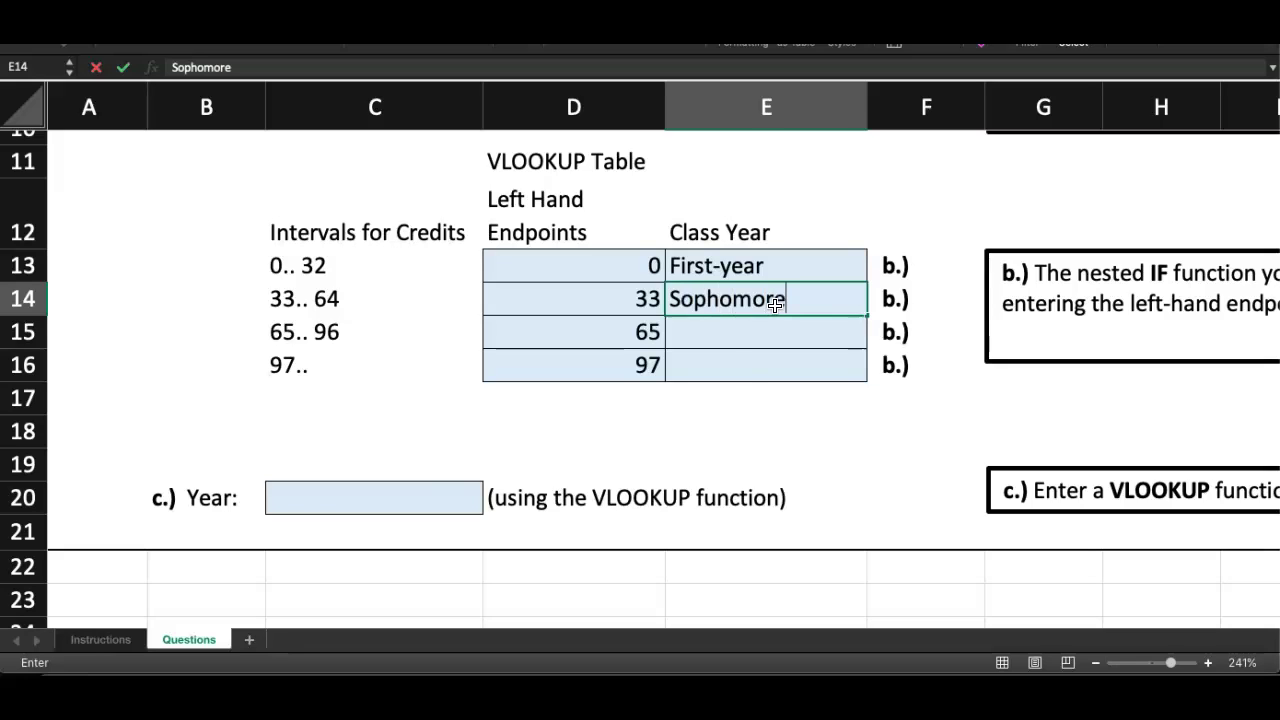
# Enter Sophomore, Junior and Senior into E14 through E16
pyautogui.click(720, 330)
pyautogui.doubleClick(721, 330)
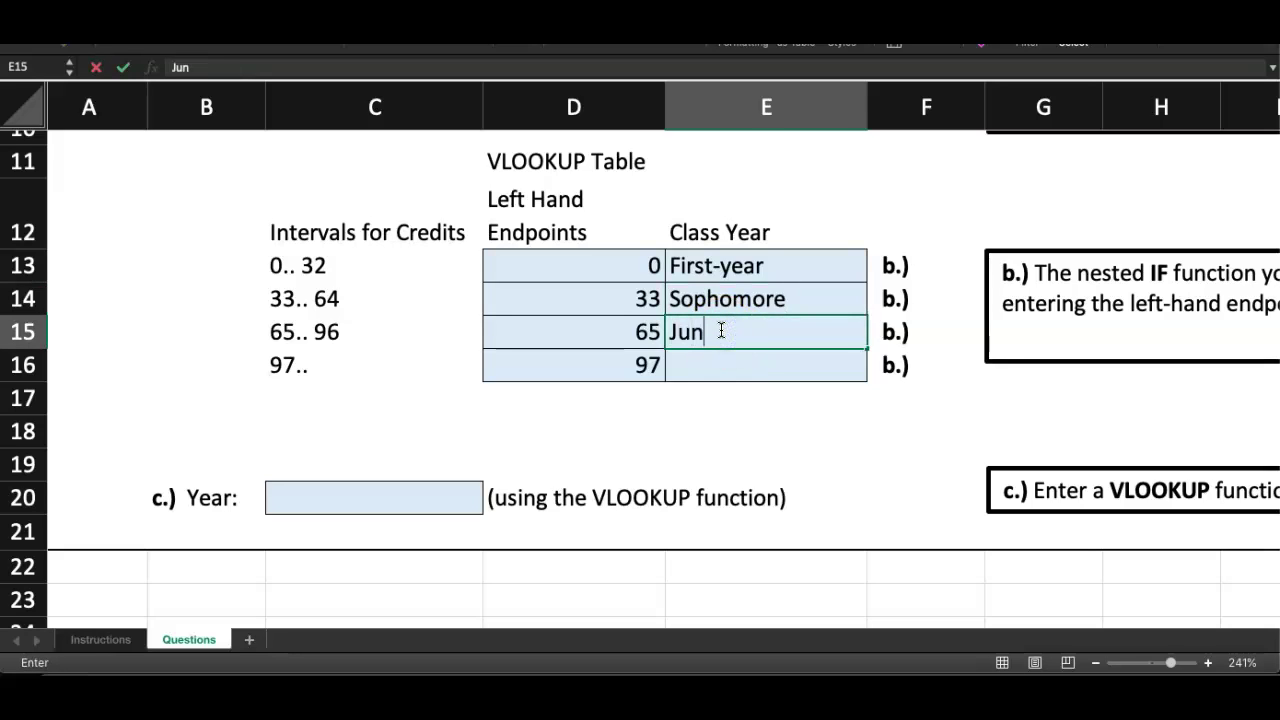
pyautogui.write('Junior')
pyautogui.click(723, 366)
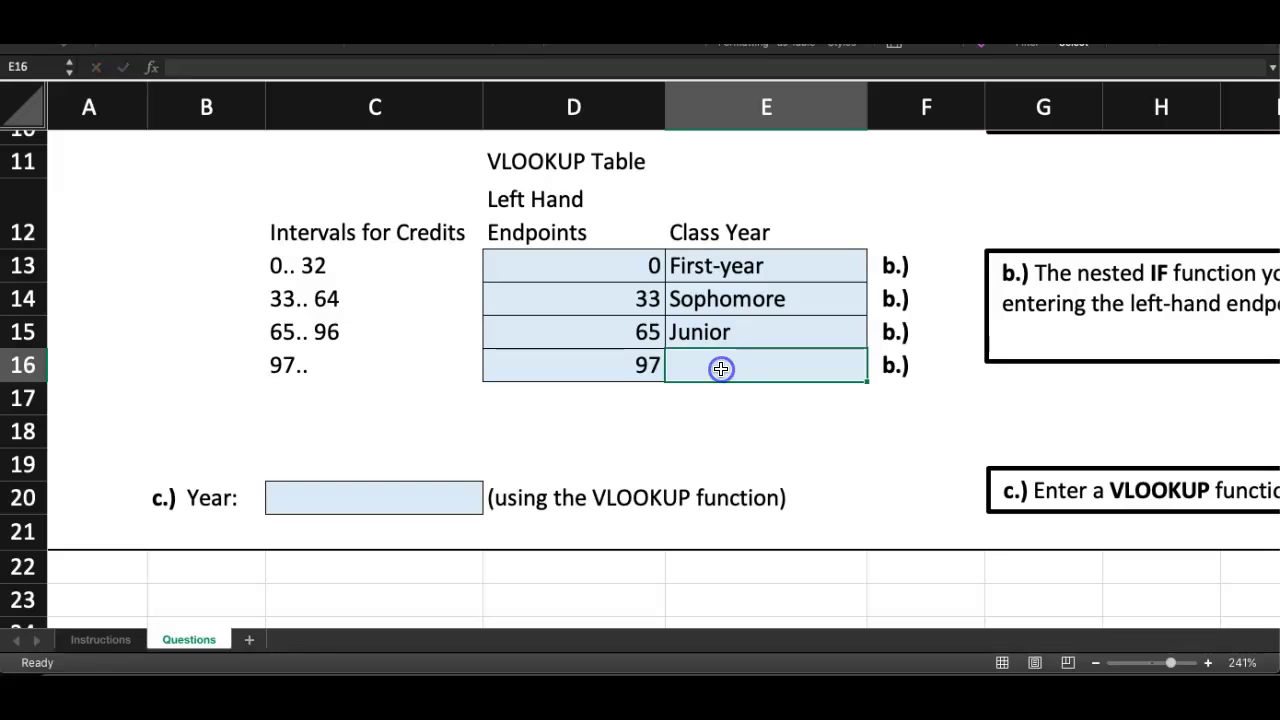
pyautogui.write('Senior')
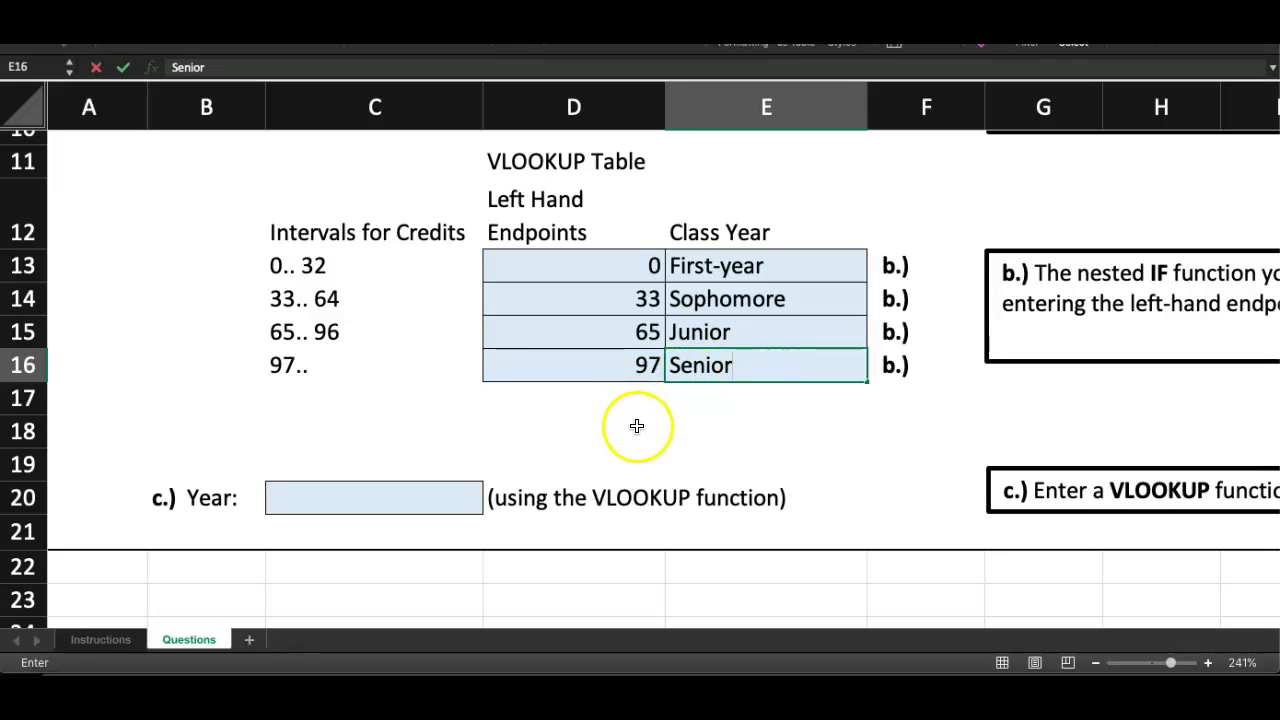
pyautogui.click(634, 431)
pyautogui.hscroll(2, 600, 420)
pyautogui.scroll(1, 600, 420)
pyautogui.scroll(-1, 601, 424)
pyautogui.hscroll(1, 601, 424)
# Shade step 3 (rows 13–15) green on the Instructions sheet, then go back to Questions
pyautogui.click(121, 638)
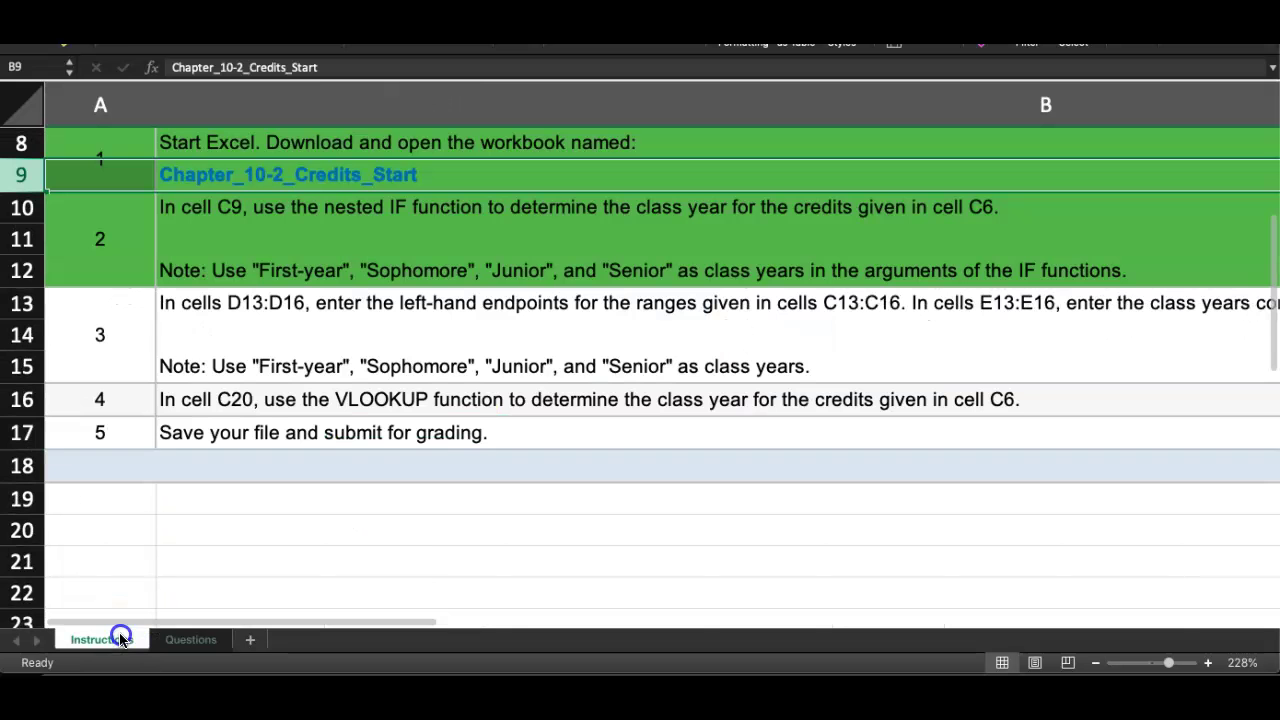
pyautogui.click(171, 333)
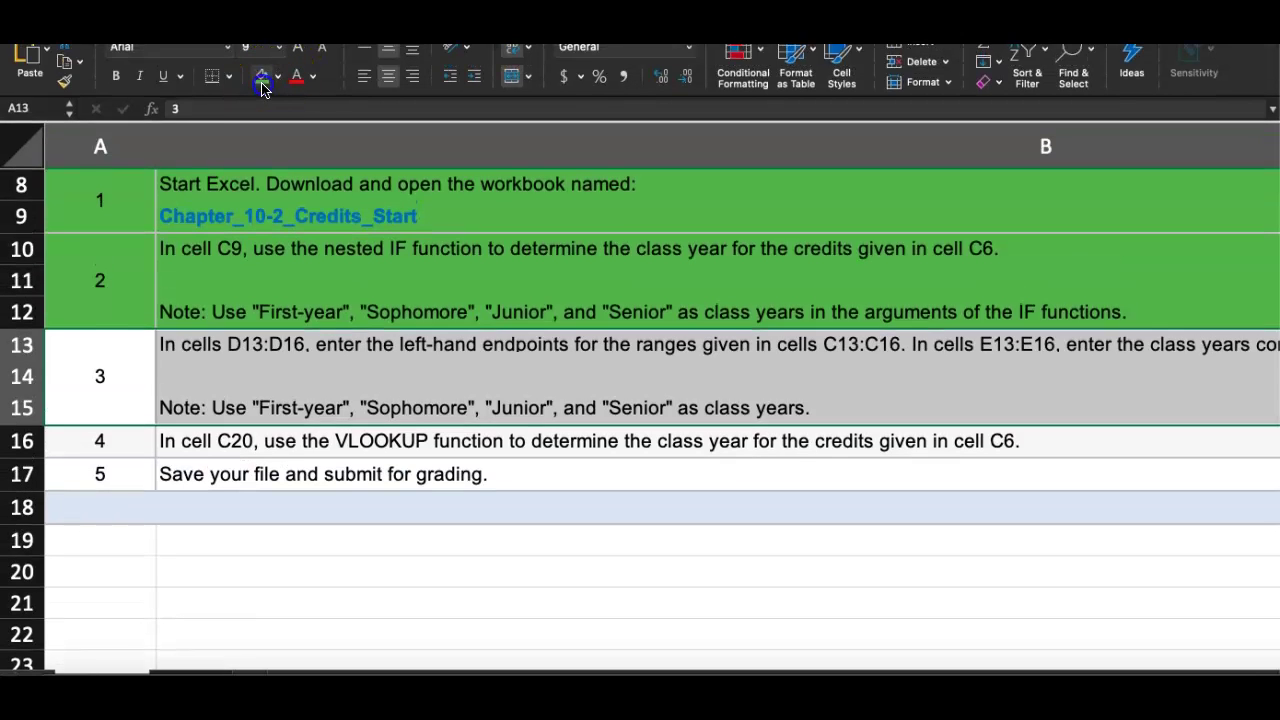
pyautogui.click(262, 76)
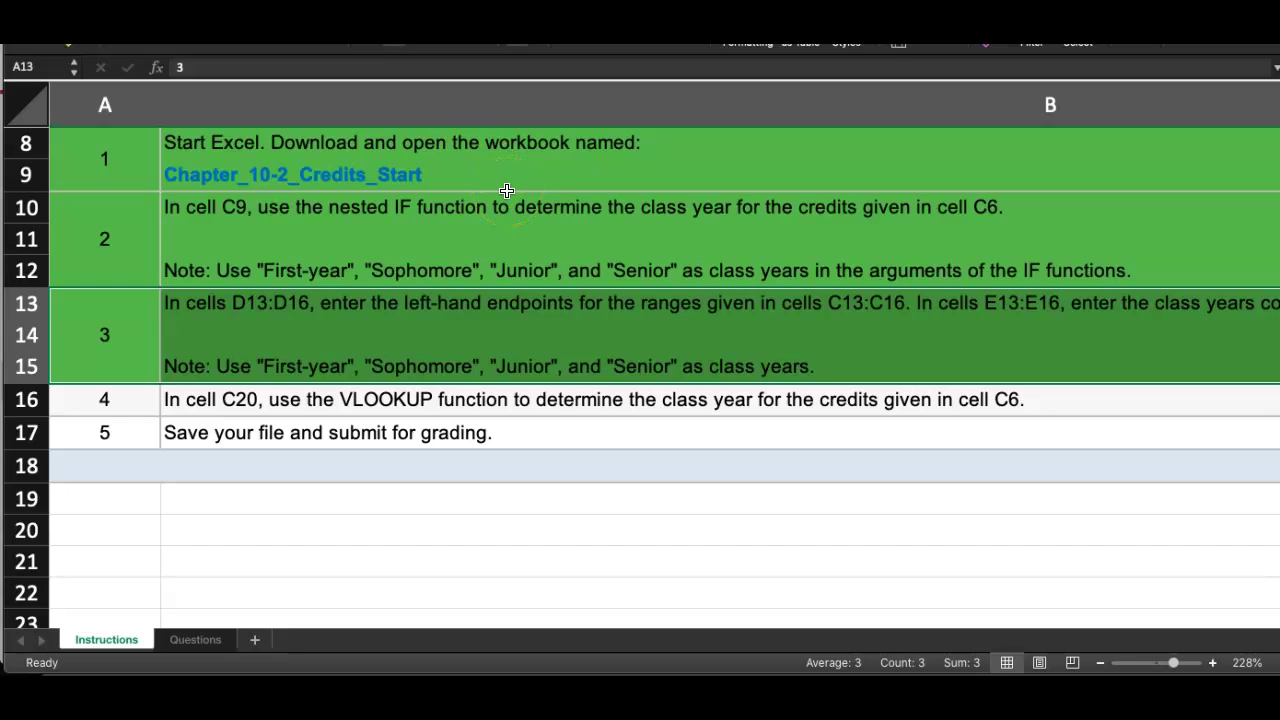
pyautogui.click(347, 405)
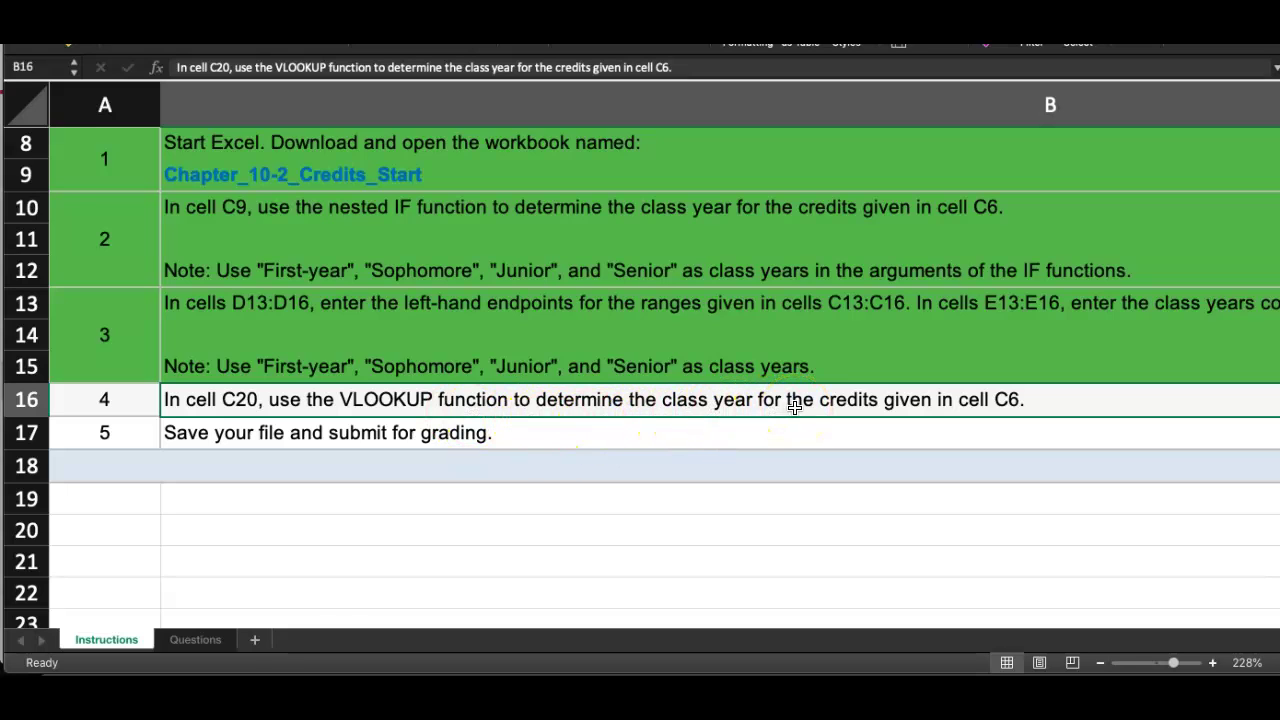
pyautogui.click(197, 641)
pyautogui.scroll(7, 445, 463)
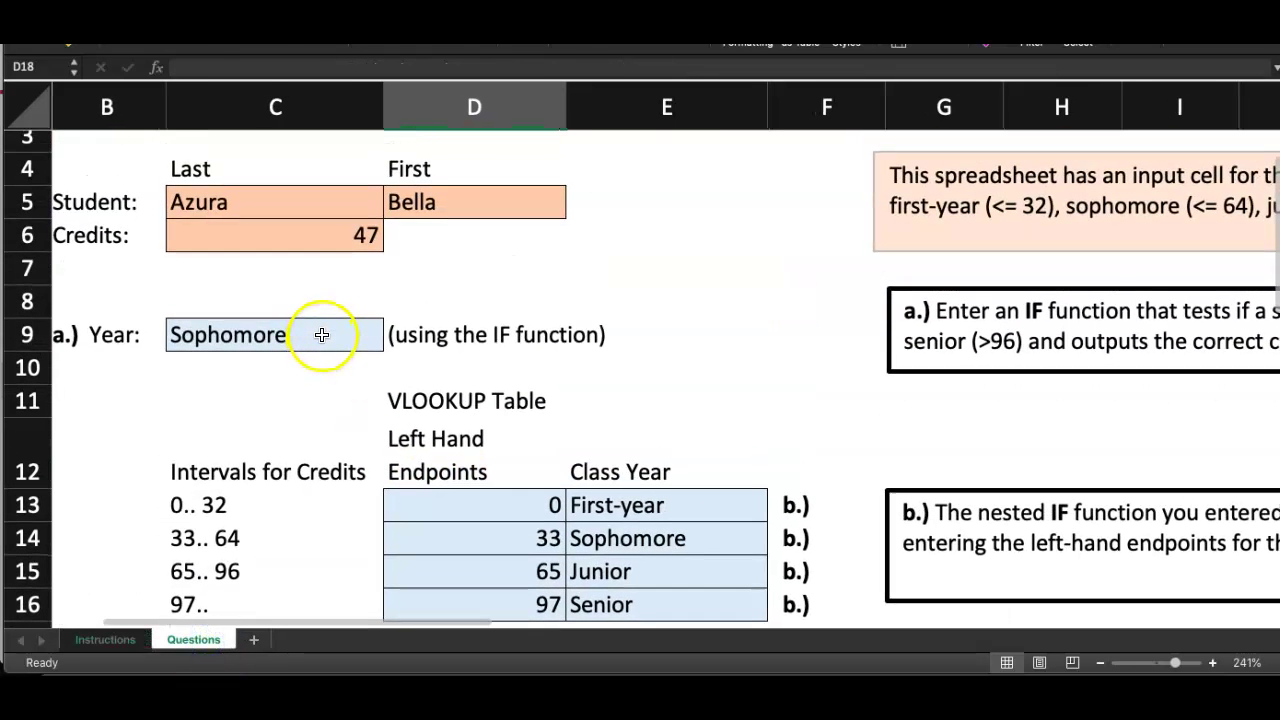
pyautogui.doubleClick(320, 336)
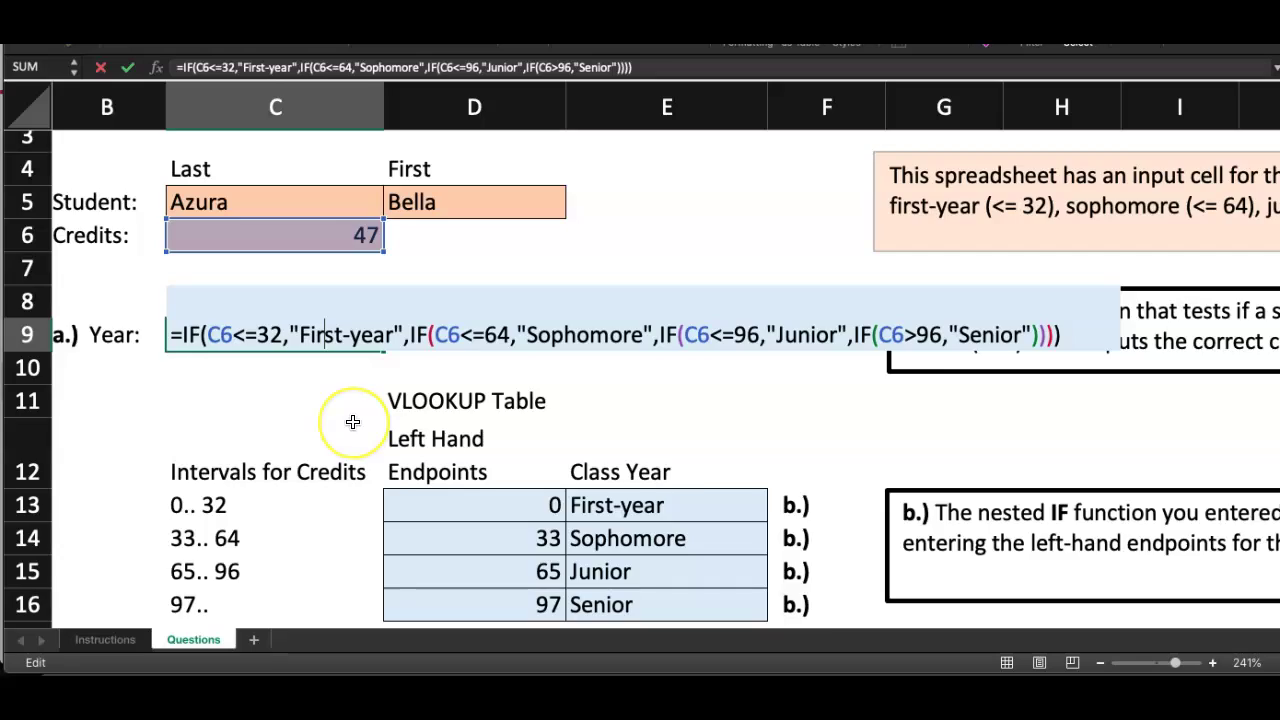
pyautogui.scroll(5, 349, 423)
pyautogui.scroll(5, 352, 422)
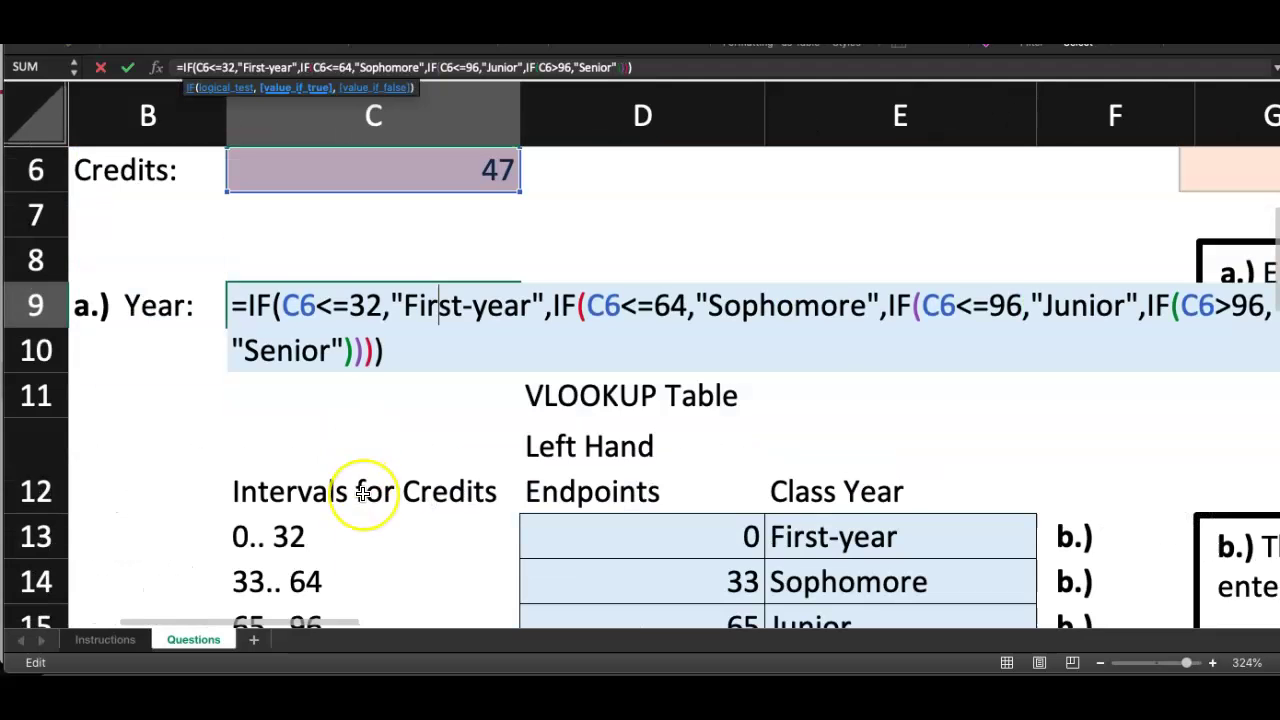
pyautogui.scroll(-3, 357, 491)
pyautogui.scroll(-1, 363, 494)
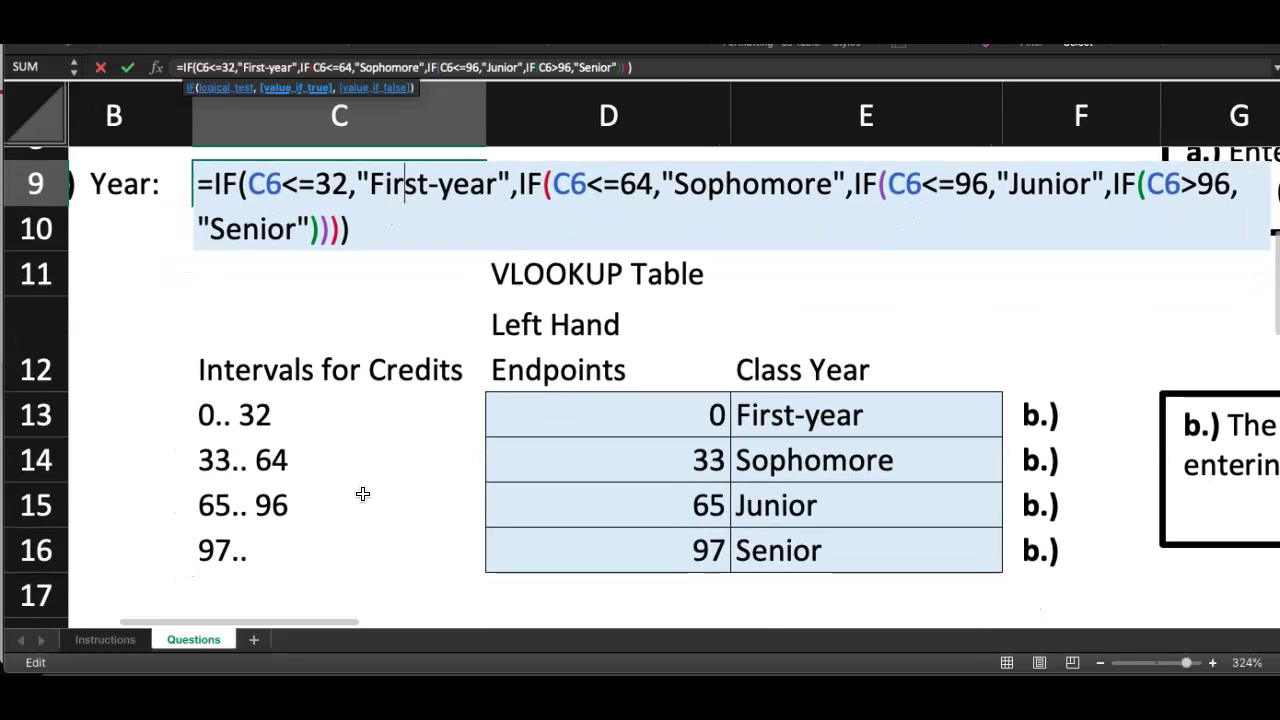
pyautogui.hscroll(-1, 363, 494)
pyautogui.scroll(-1, 363, 494)
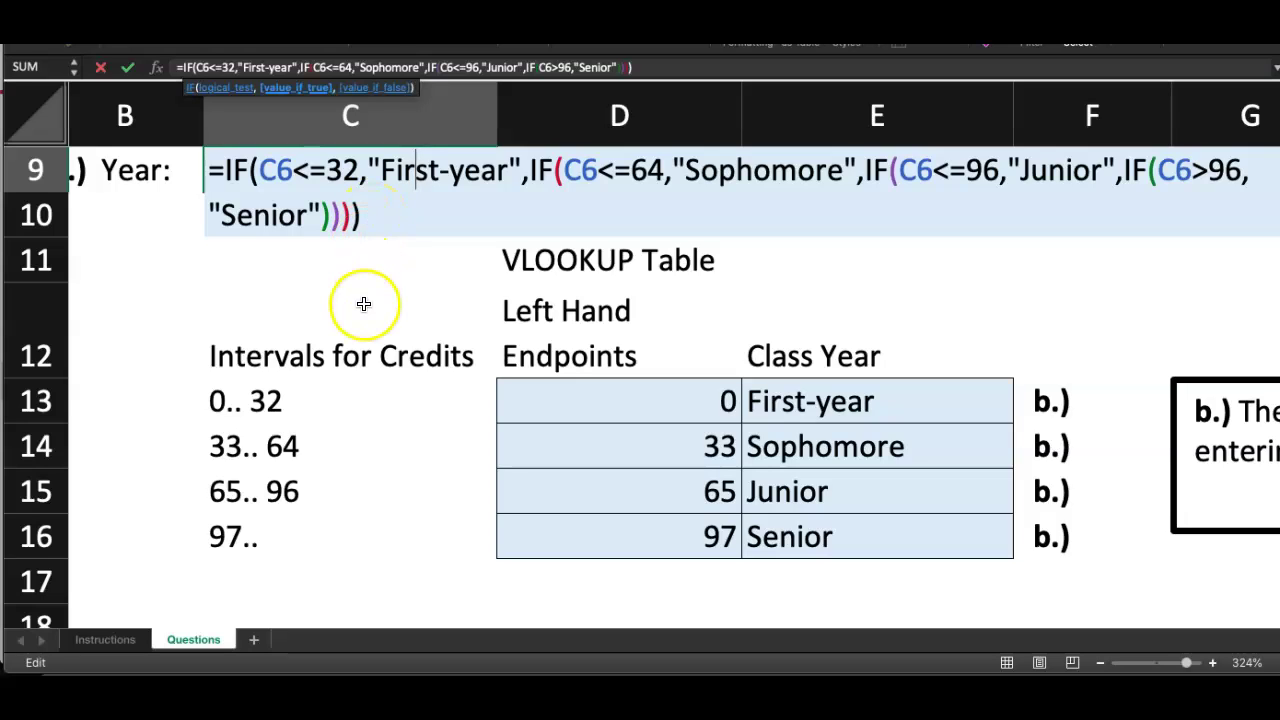
pyautogui.moveTo(360, 216); pyautogui.dragTo(181, 193)
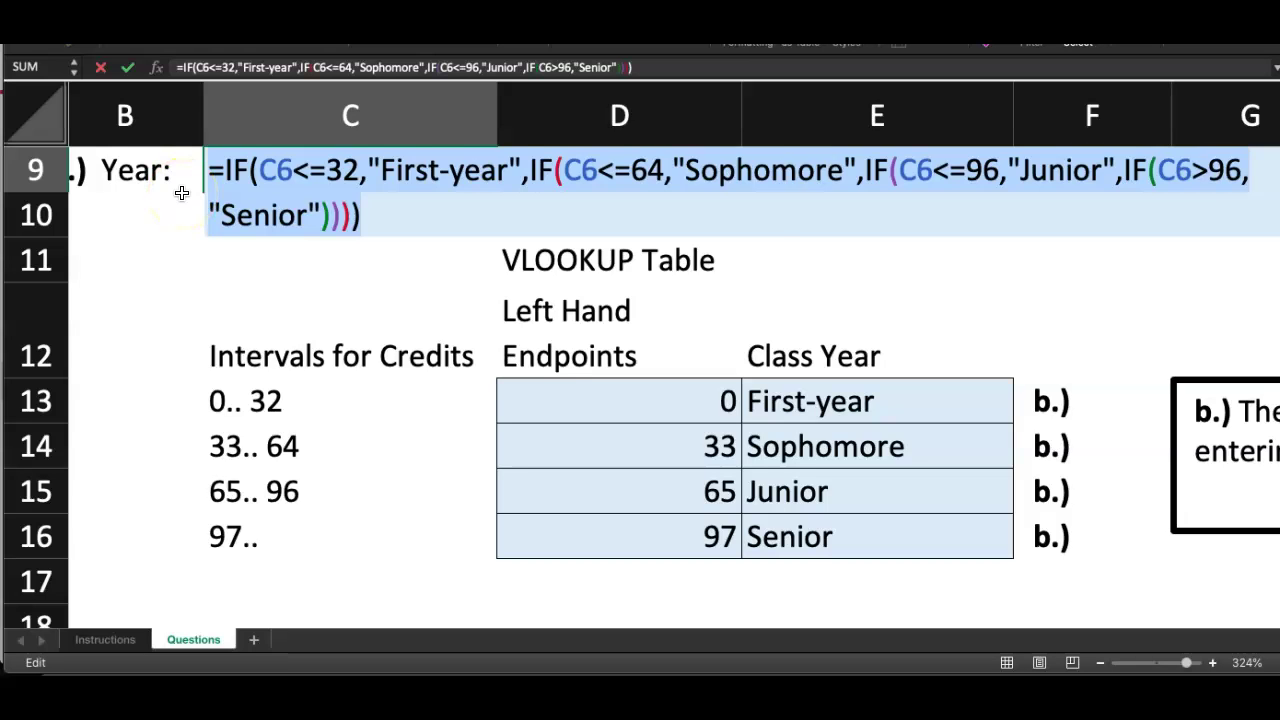
pyautogui.press('Escape')
pyautogui.scroll(-4, 181, 193)
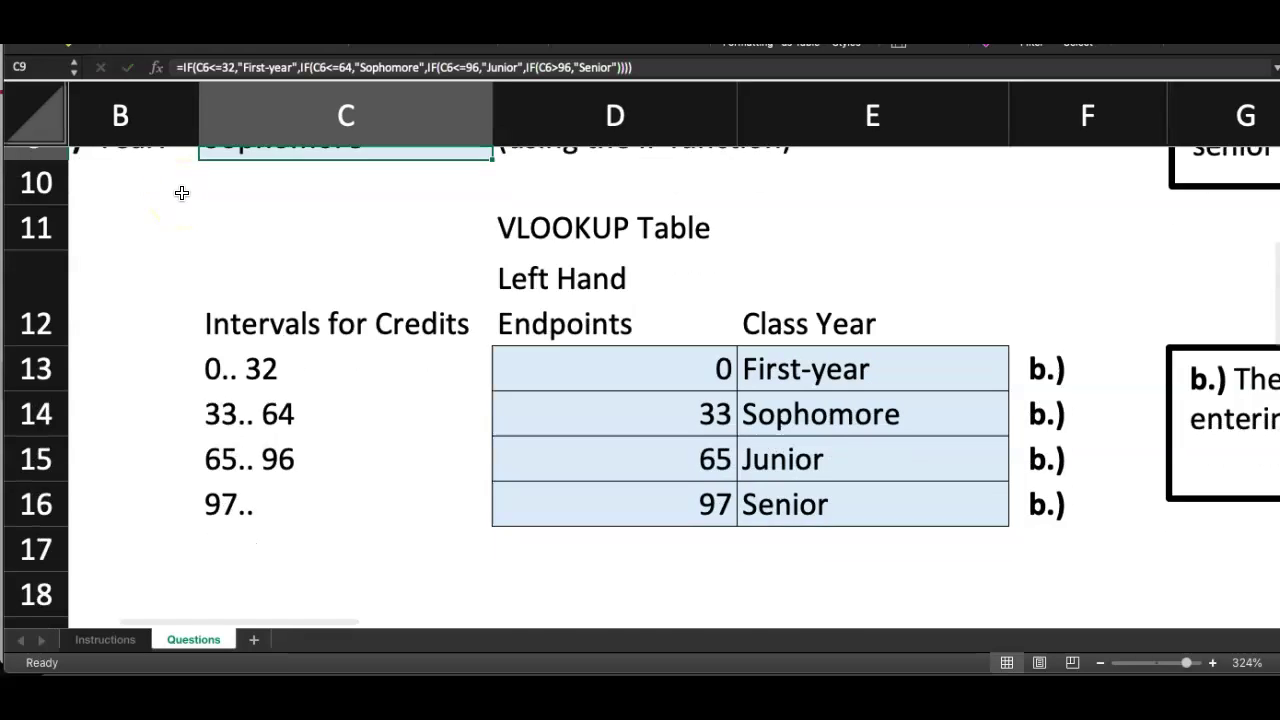
# Begin =VLOOKUP( in C20 with the credits cell C6 as the lookup value
pyautogui.scroll(1, 181, 193)
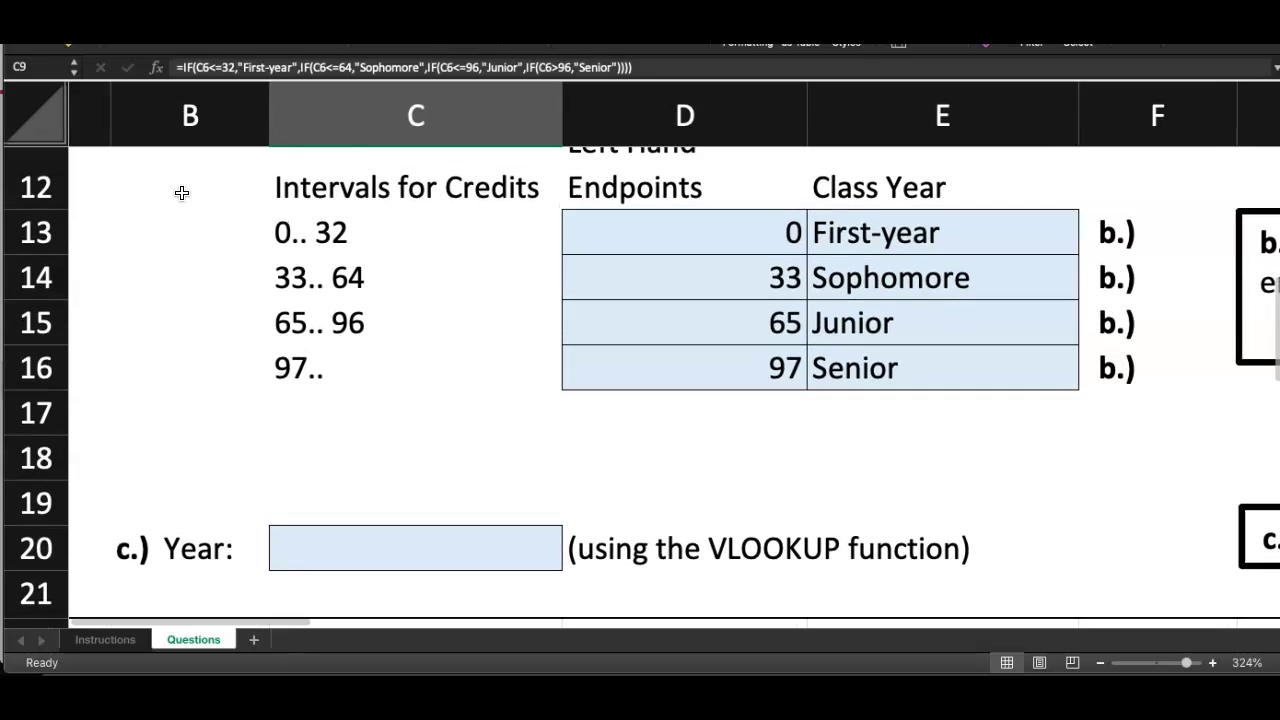
pyautogui.click(321, 535)
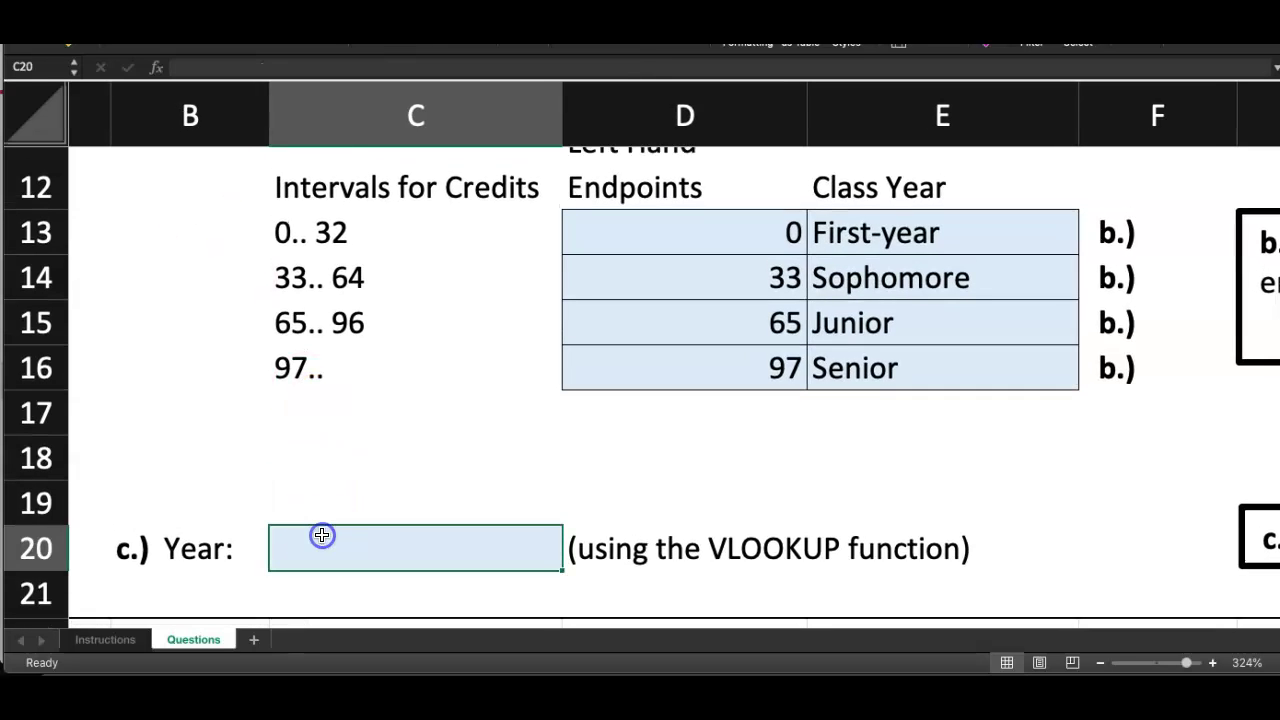
pyautogui.write('=')
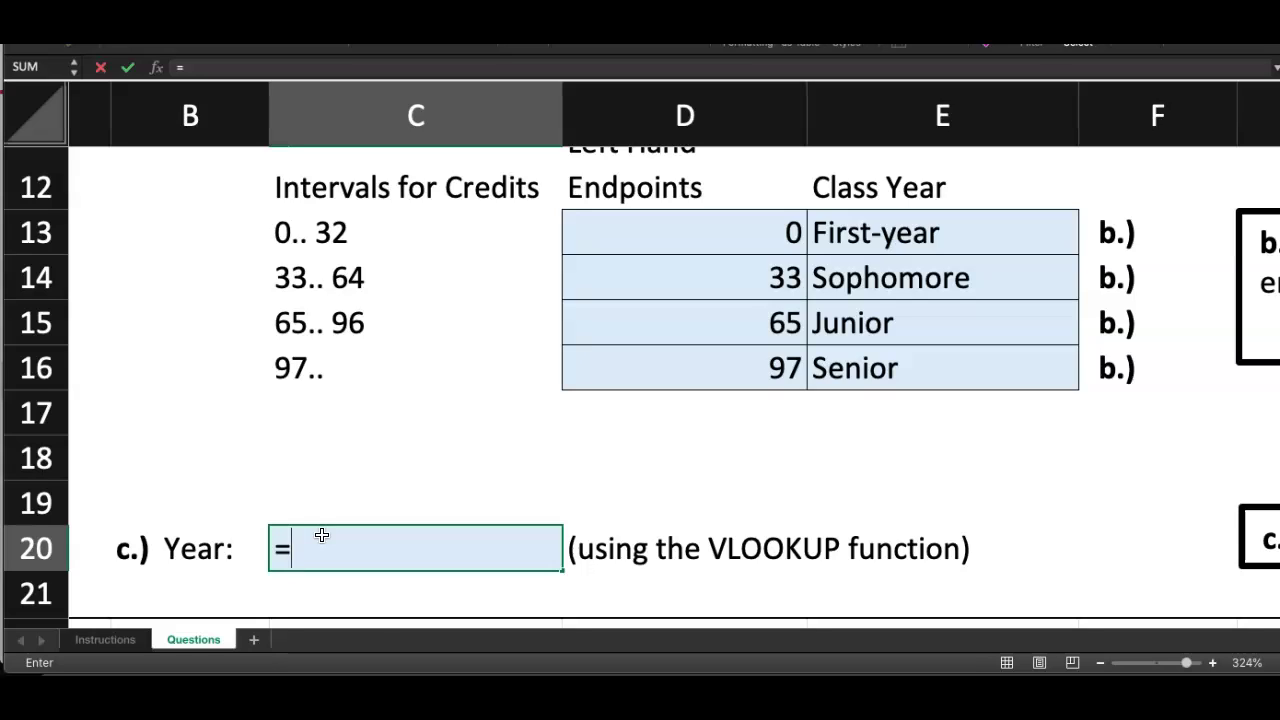
pyautogui.write('v')
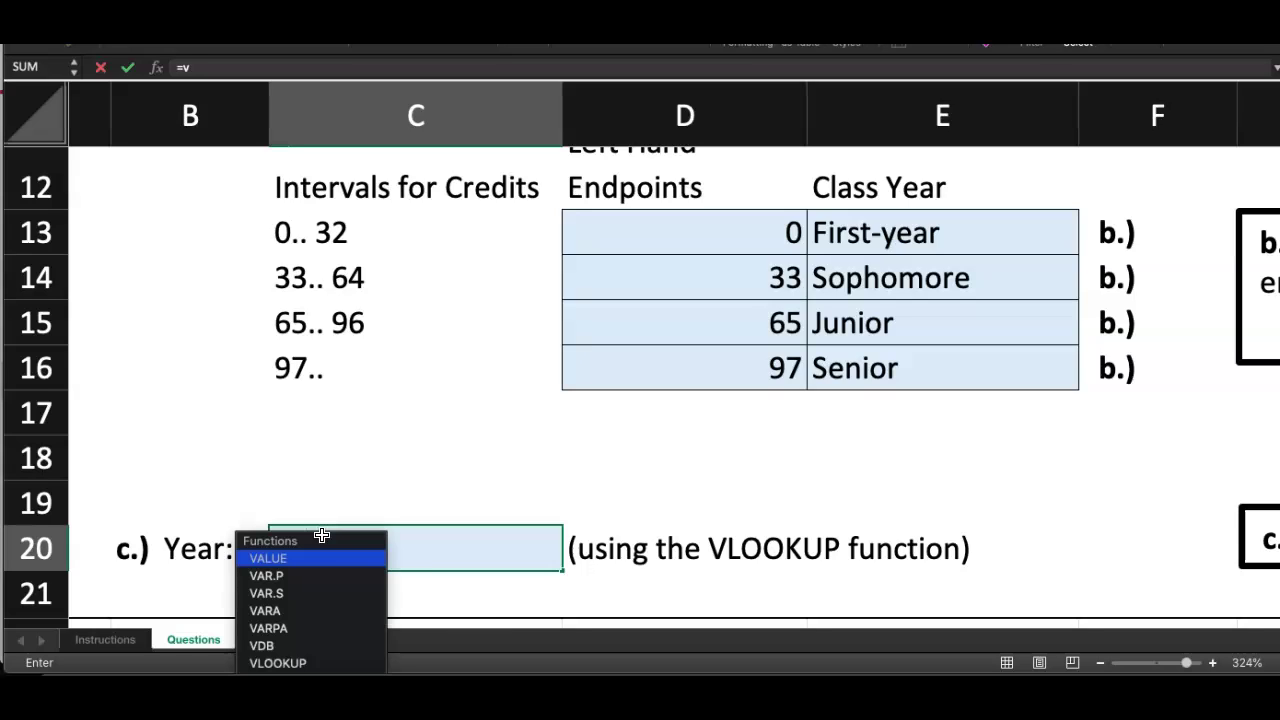
pyautogui.write('lo')
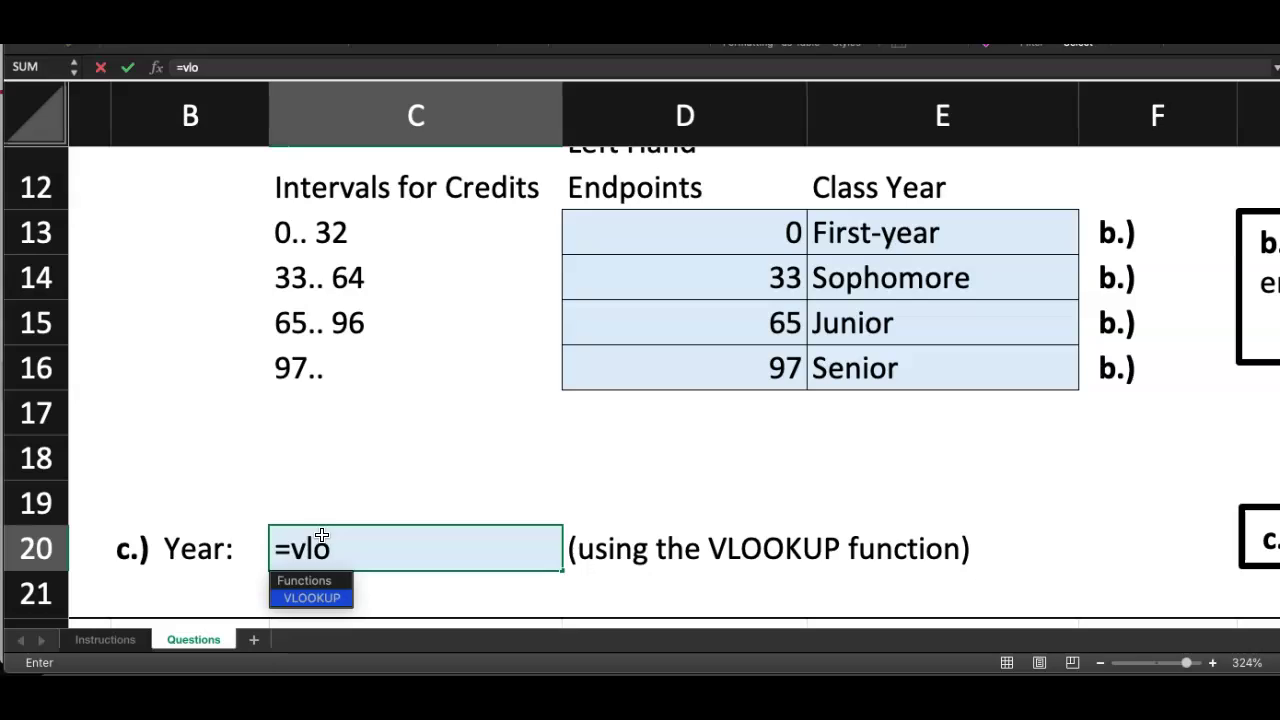
pyautogui.doubleClick(296, 598)
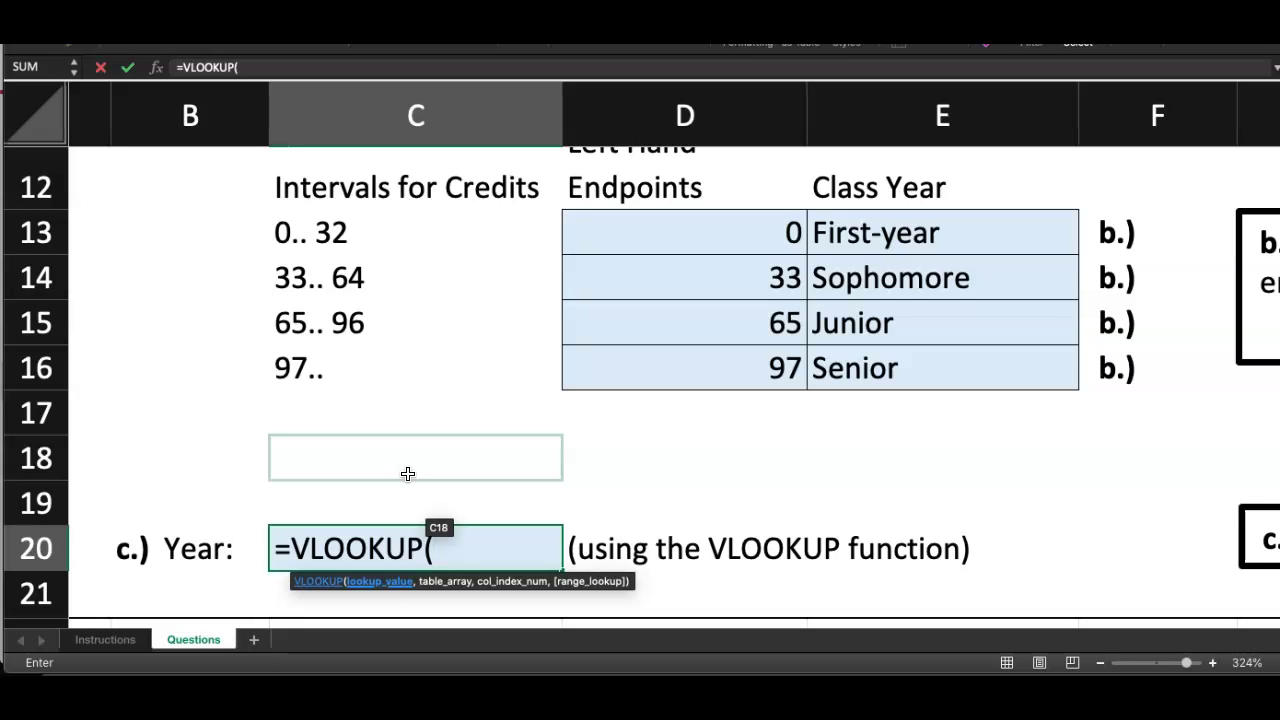
pyautogui.scroll(-5, 408, 473)
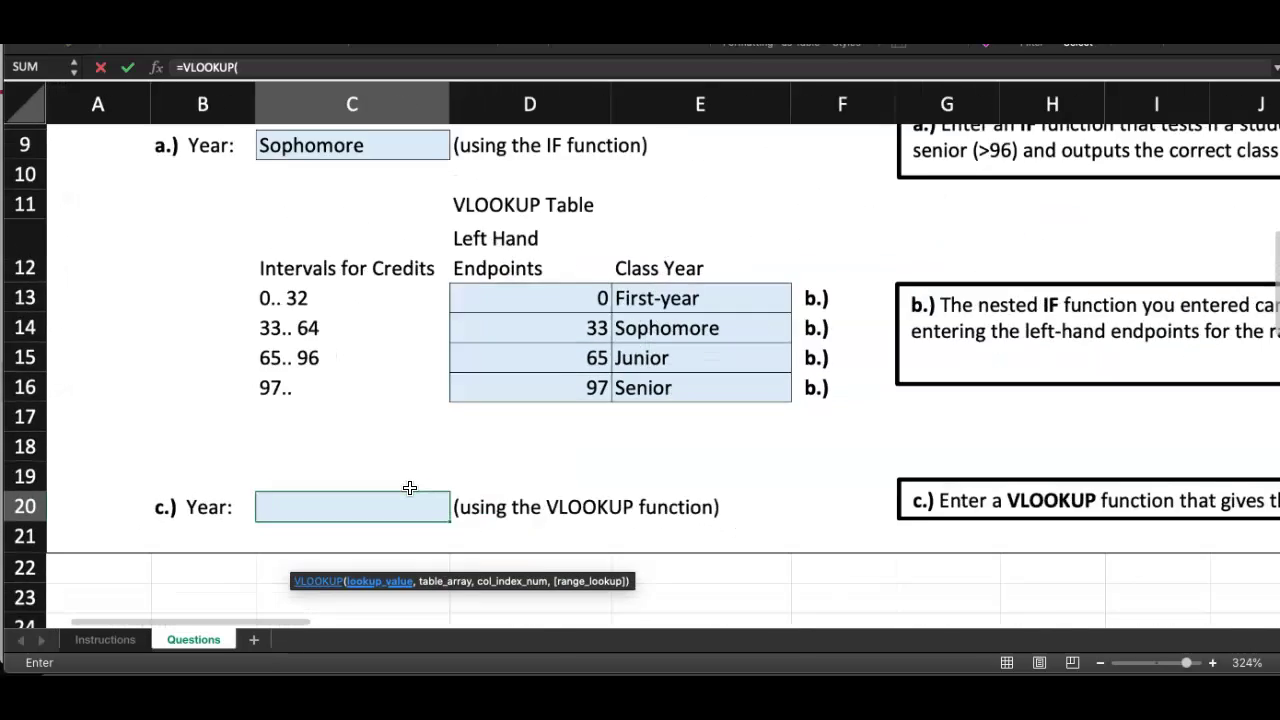
pyautogui.scroll(1, 410, 487)
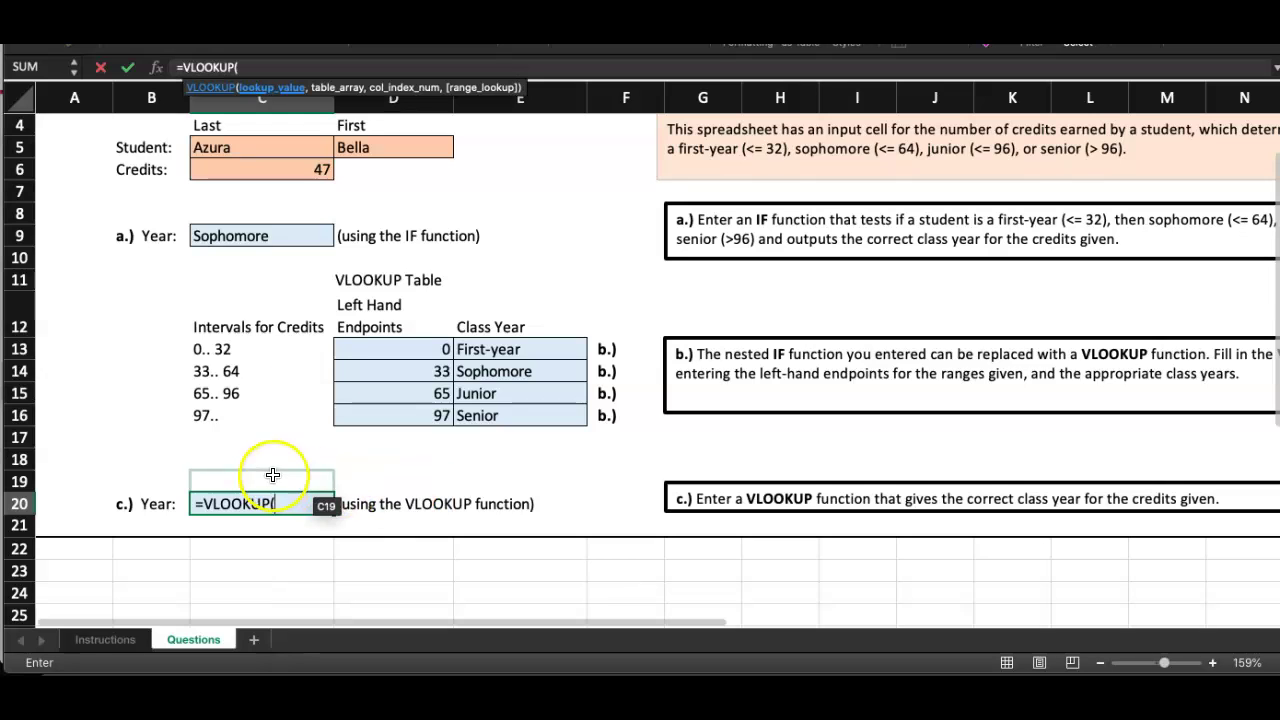
pyautogui.click(278, 171)
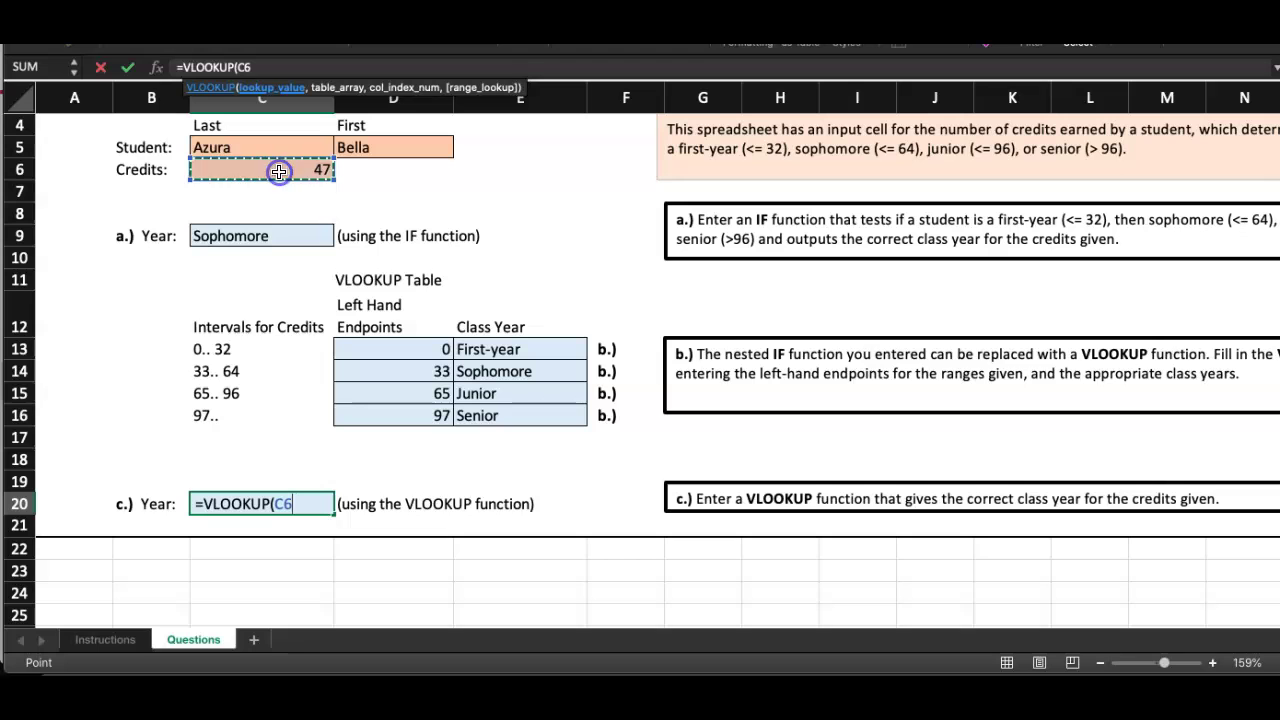
# Extend the C20 formula to =VLOOKUP(C6,D13:E16, using the endpoints table as the range
pyautogui.write(',')
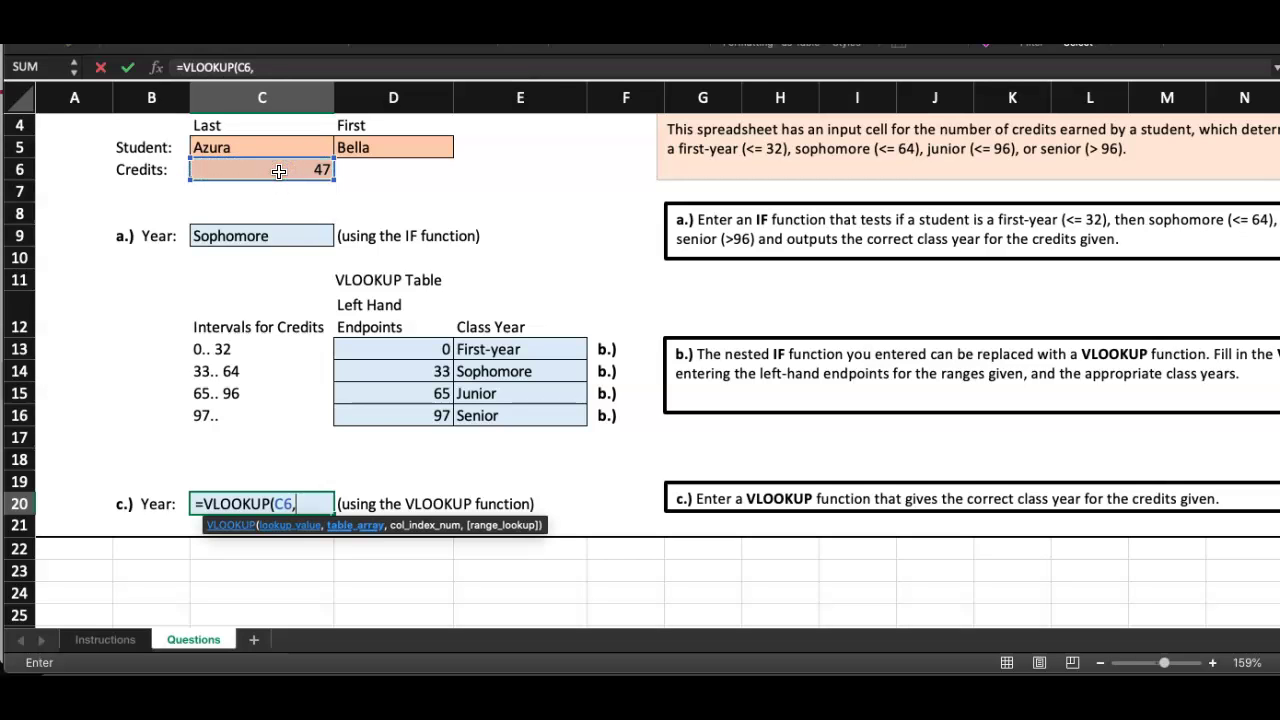
pyautogui.scroll(-5, 340, 402)
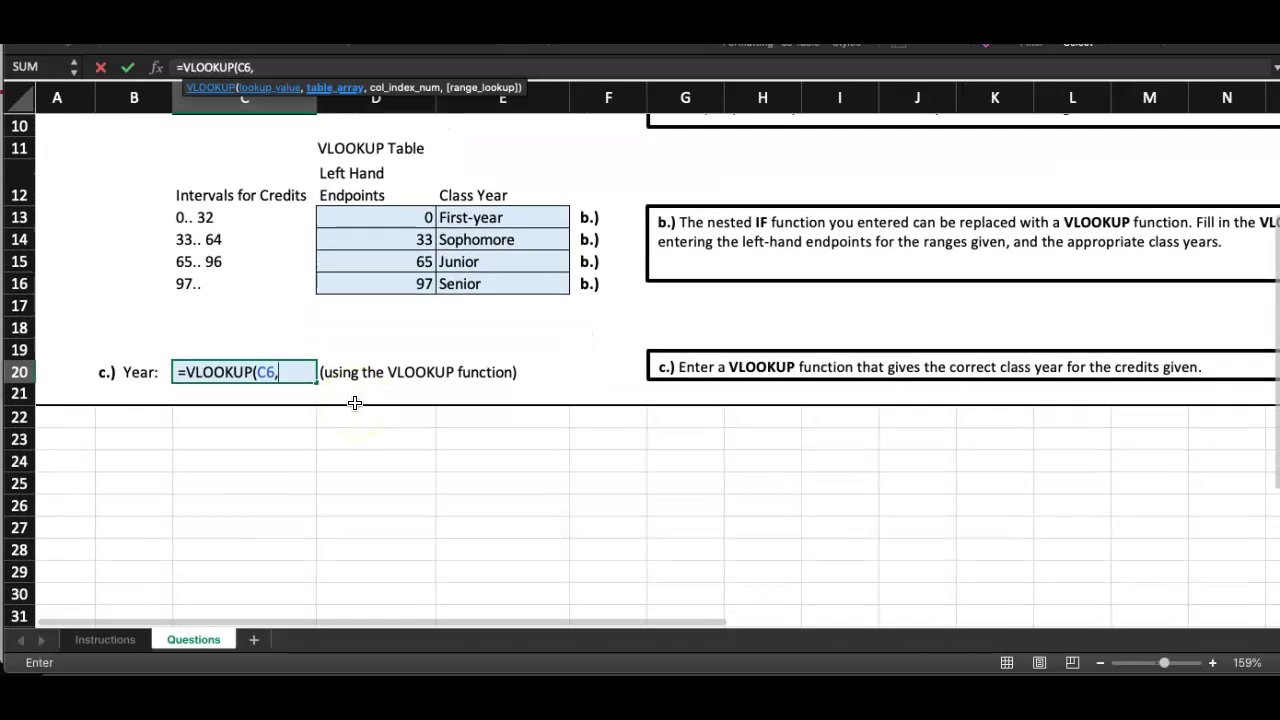
pyautogui.scroll(10, 355, 402)
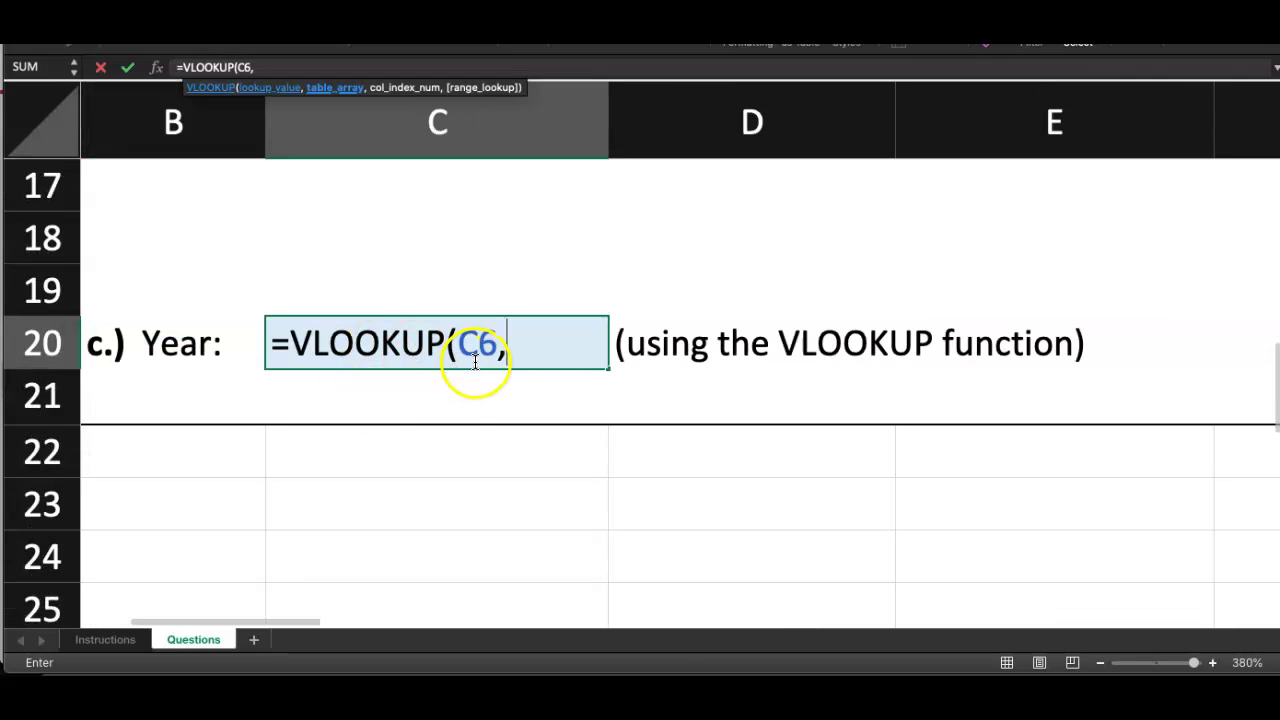
pyautogui.click(528, 351)
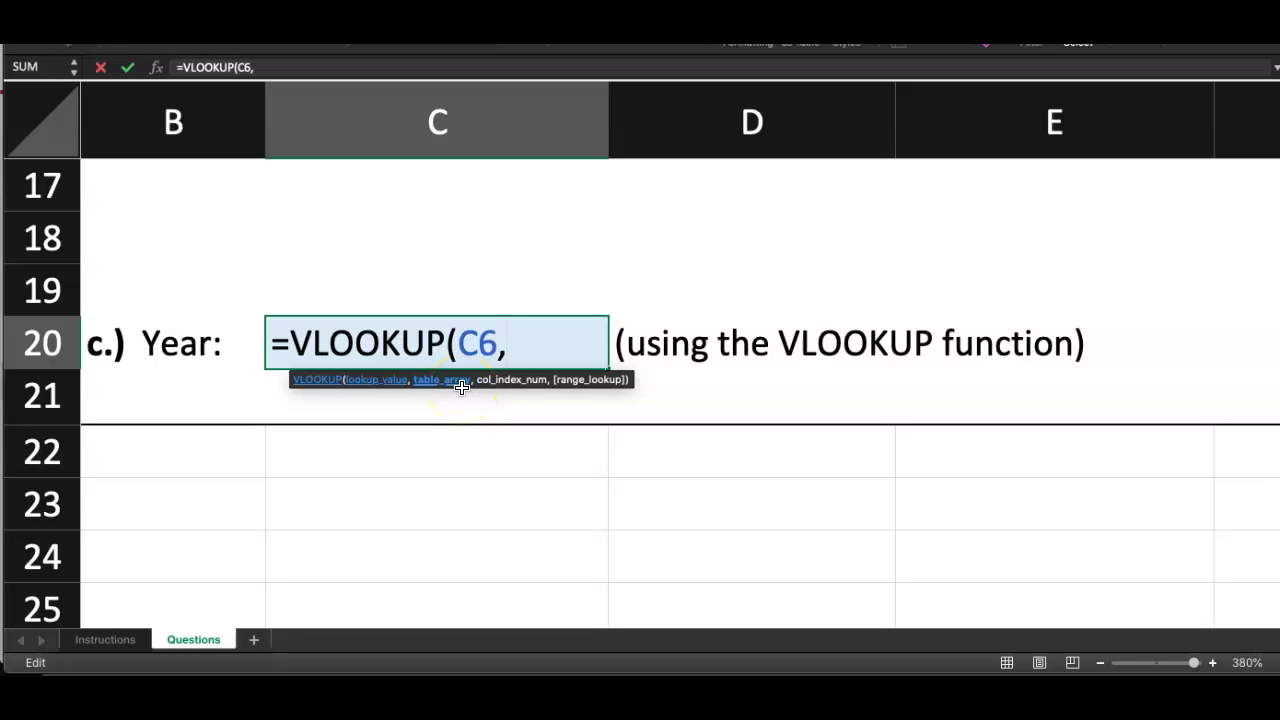
pyautogui.scroll(3, 457, 408)
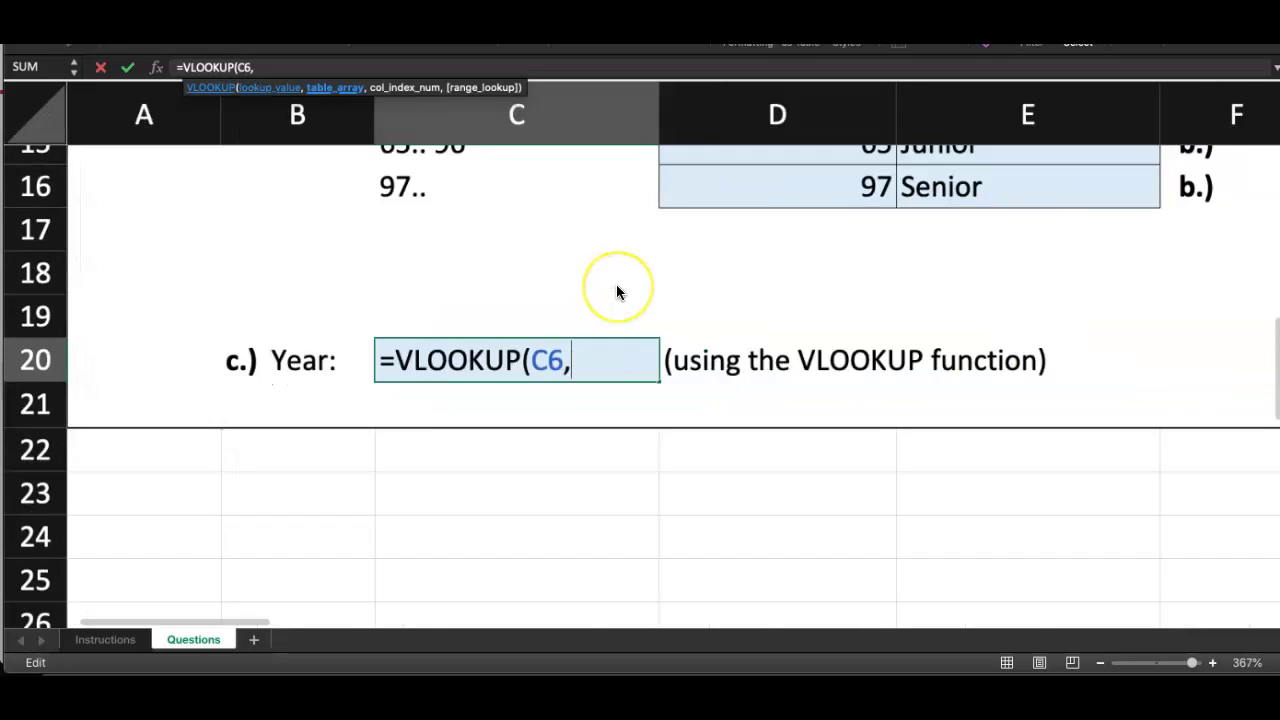
pyautogui.scroll(-3, 616, 287)
pyautogui.scroll(-3, 616, 287)
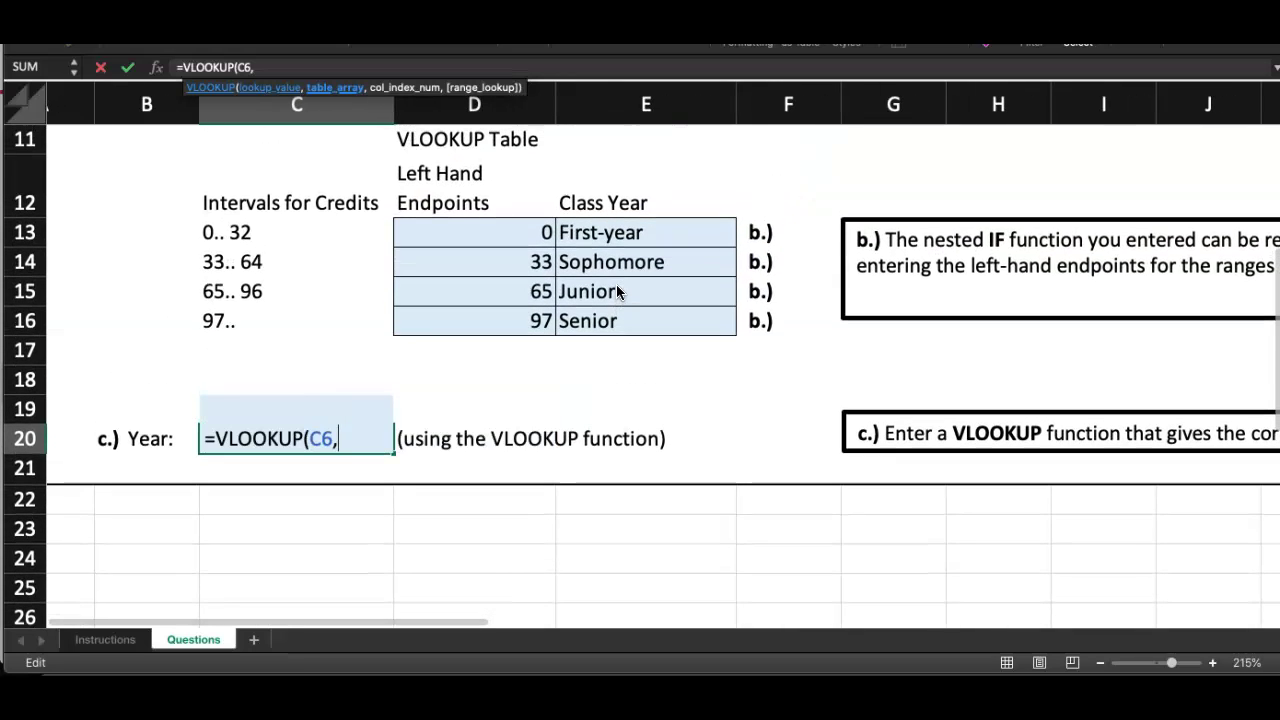
pyautogui.click(457, 232)
pyautogui.moveTo(457, 232); pyautogui.dragTo(646, 328)
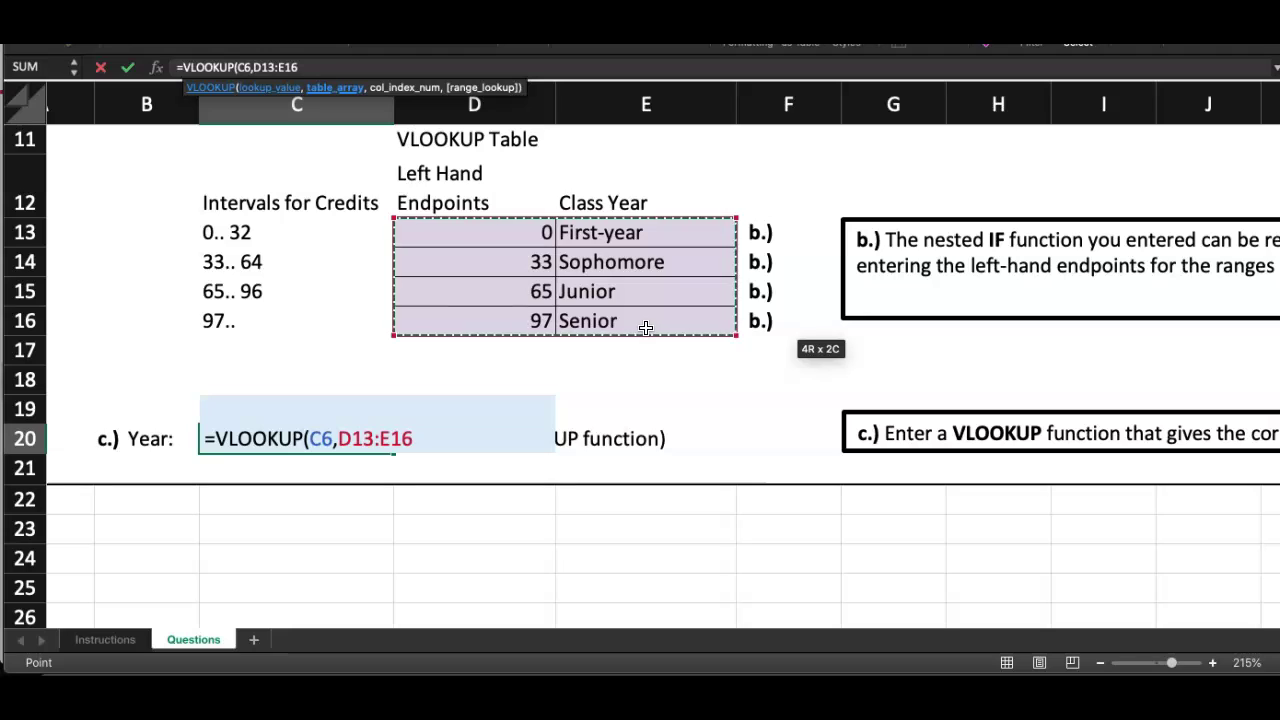
pyautogui.write(',')
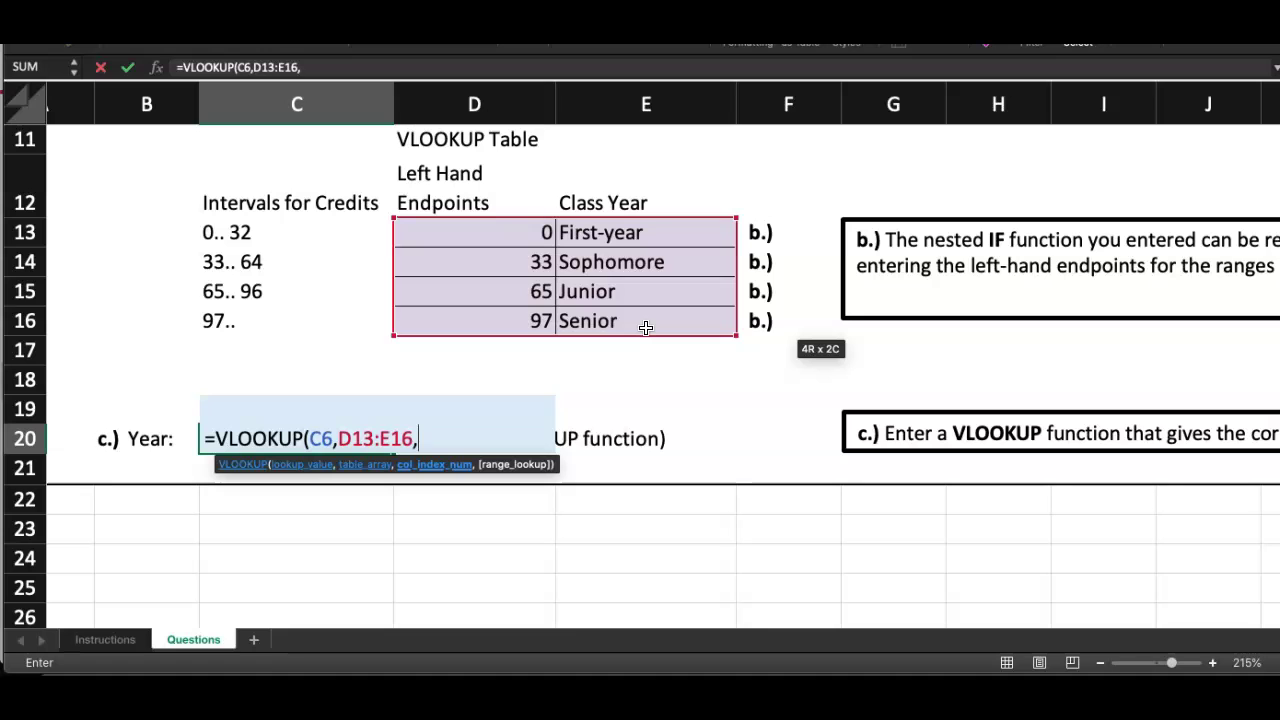
# Add column index 2 (Class Year) and a comma to the C20 VLOOKUP formula
pyautogui.moveTo(646, 328); pyautogui.dragTo(642, 326)
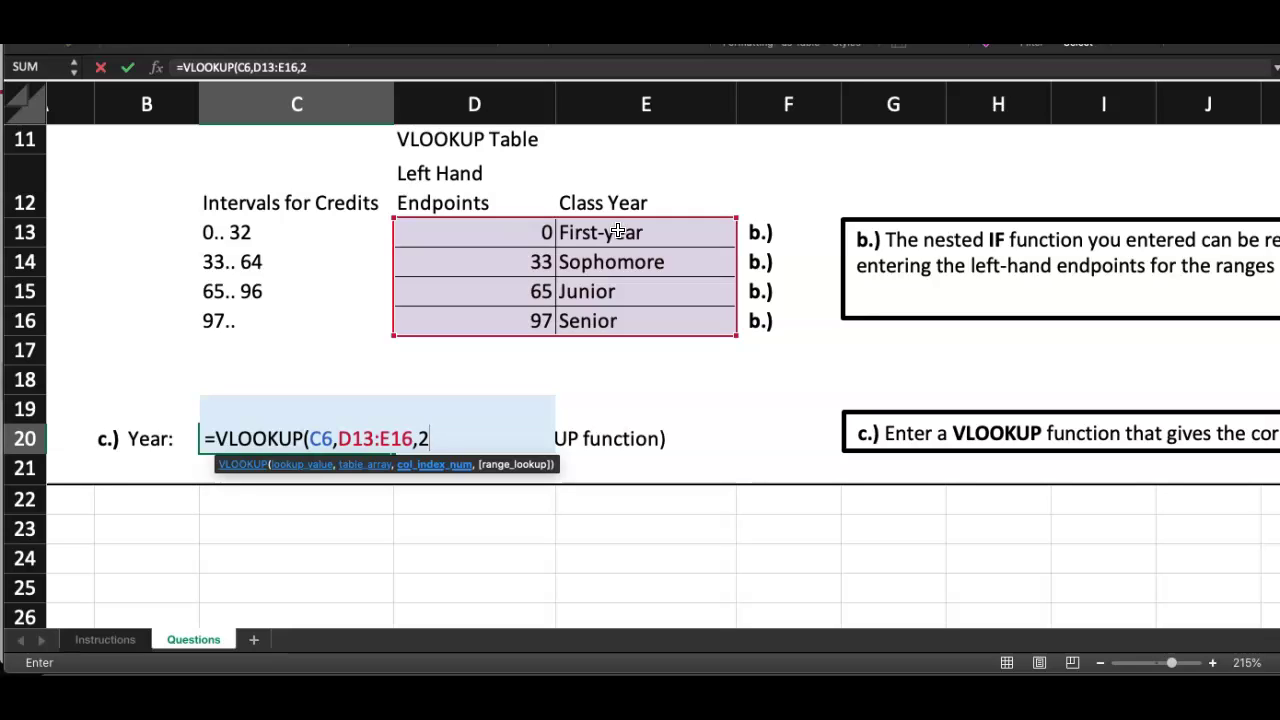
pyautogui.write(',')
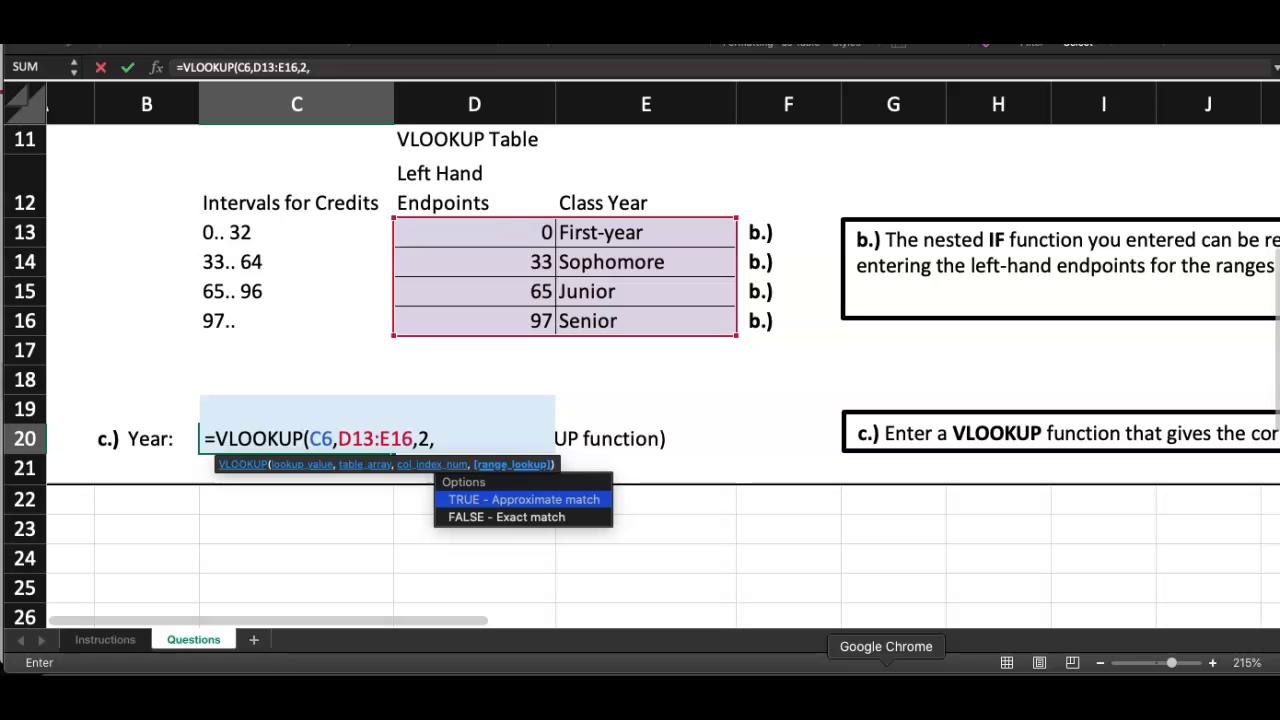
# Switch to Chrome and highlight the explanation of VLOOKUP's approximate match
pyautogui.click(886, 668)
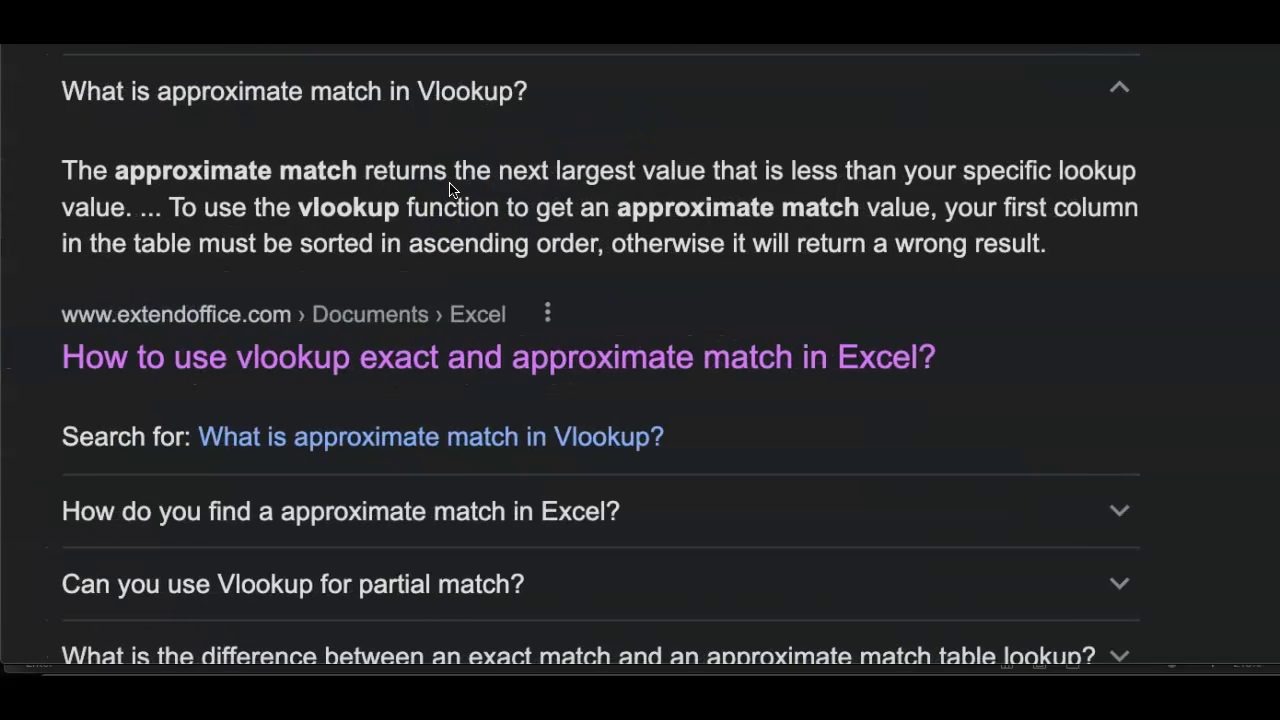
pyautogui.moveTo(160, 168); pyautogui.dragTo(622, 209)
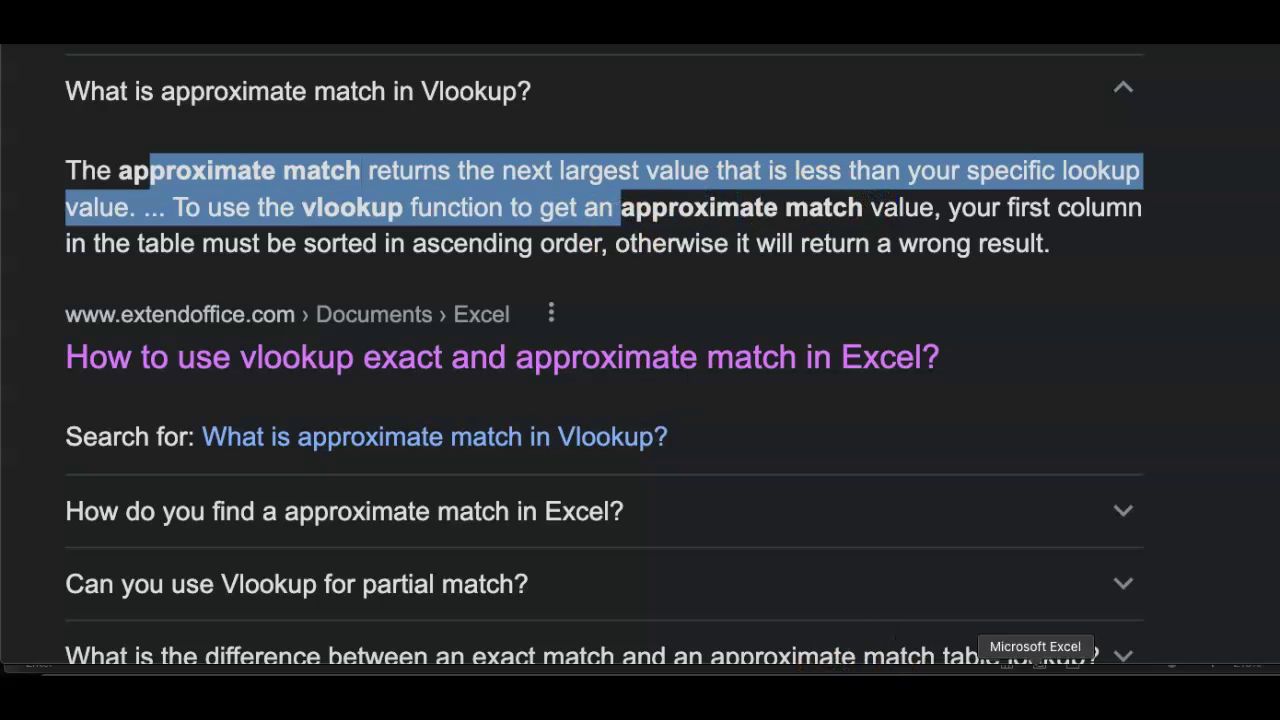
# Complete C20 as =VLOOKUP(C6,D13:E16,2,TRUE) so it displays Sophomore
pyautogui.click(1035, 666)
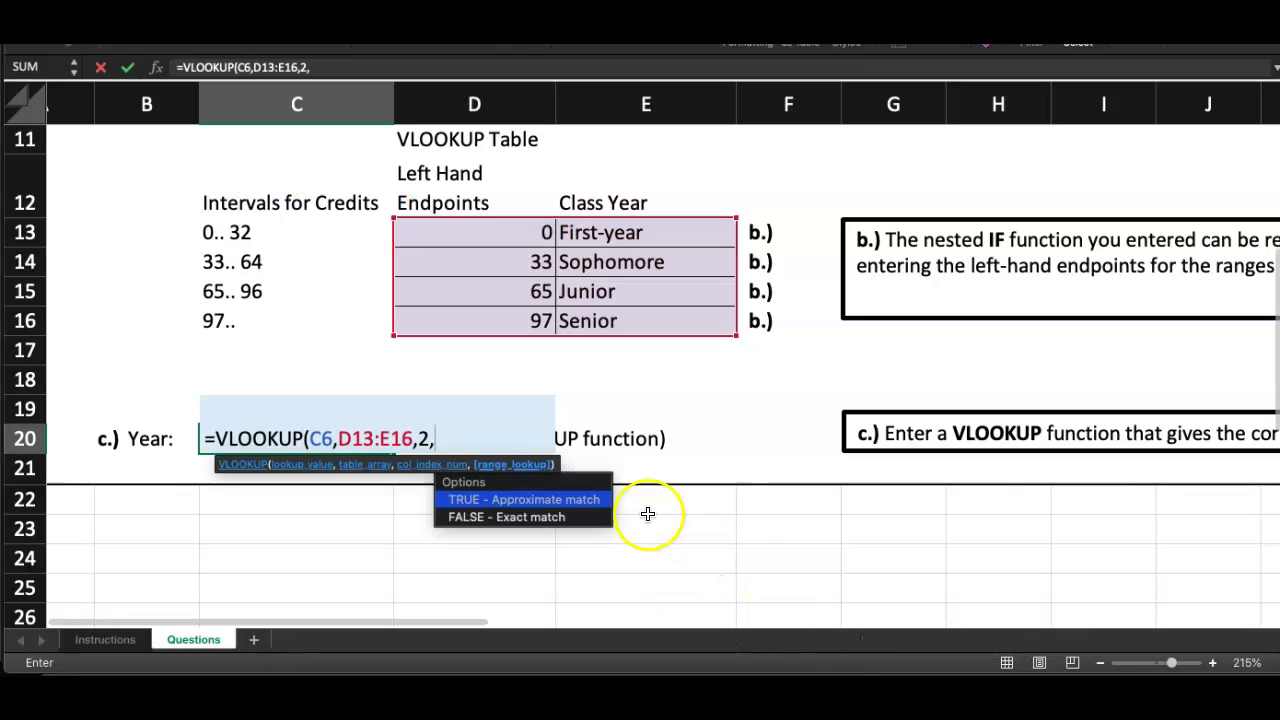
pyautogui.doubleClick(592, 505)
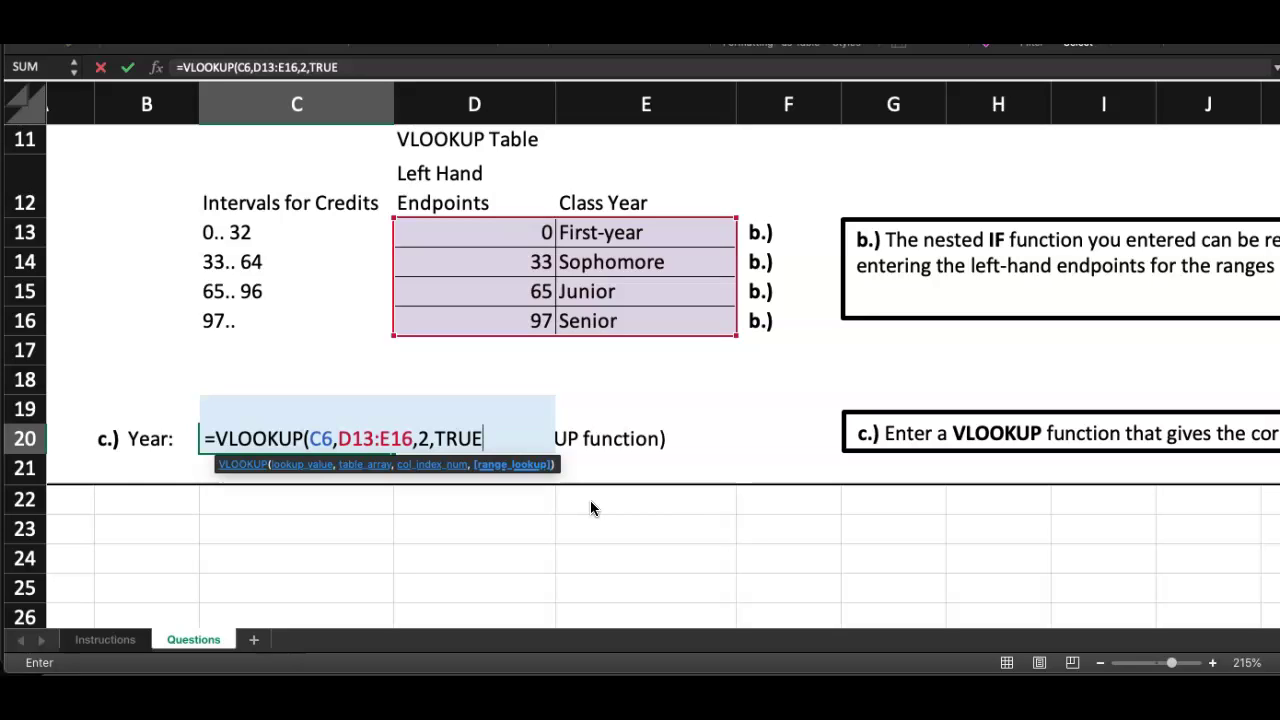
pyautogui.write(')')
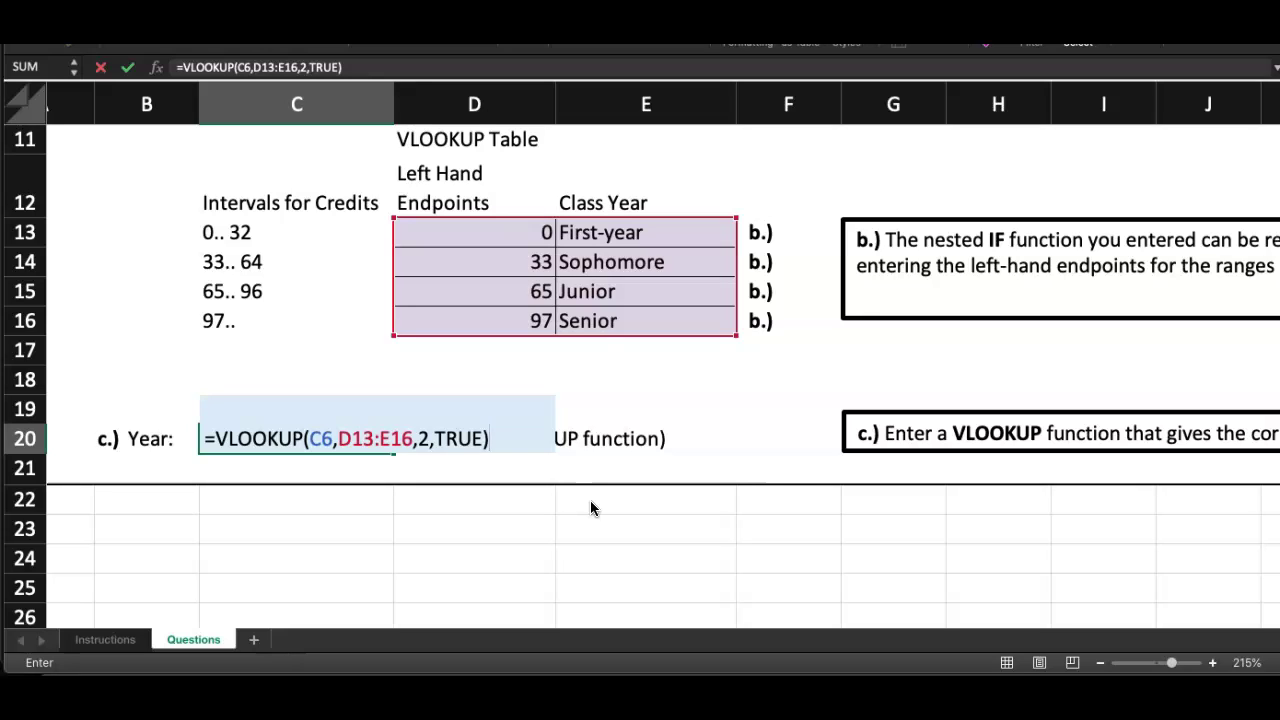
pyautogui.press('Return')
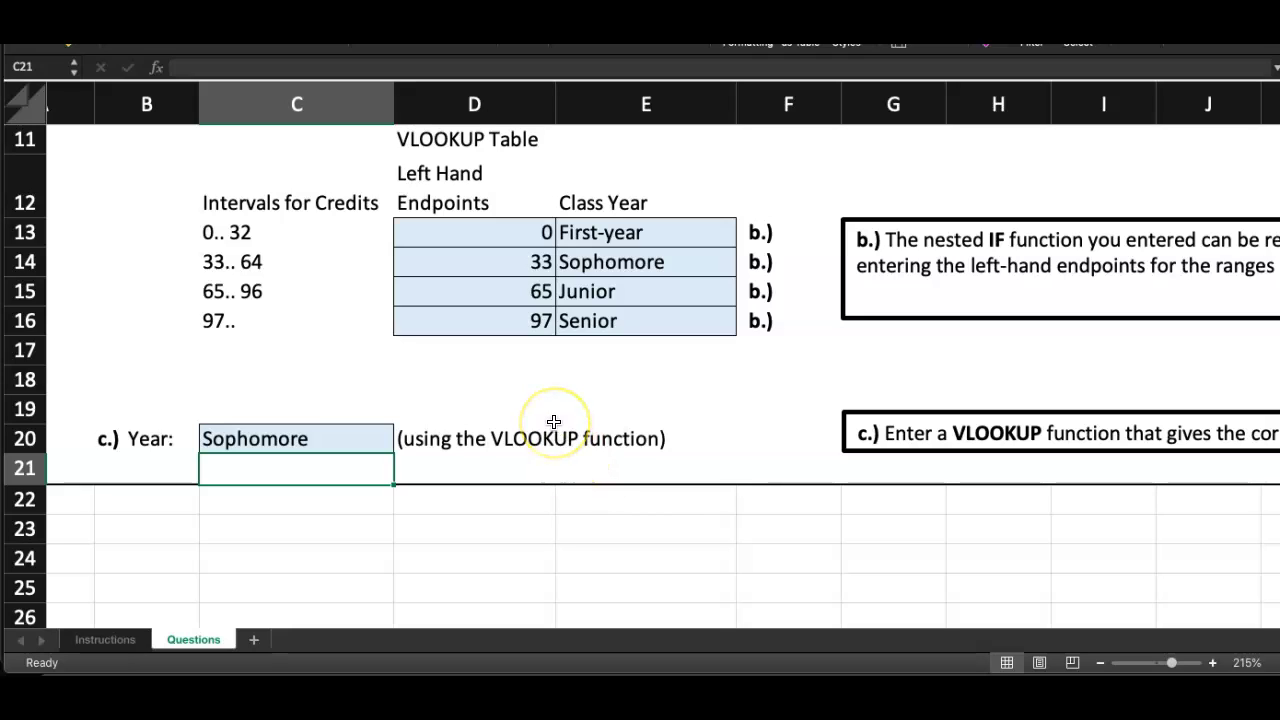
pyautogui.scroll(-5, 553, 423)
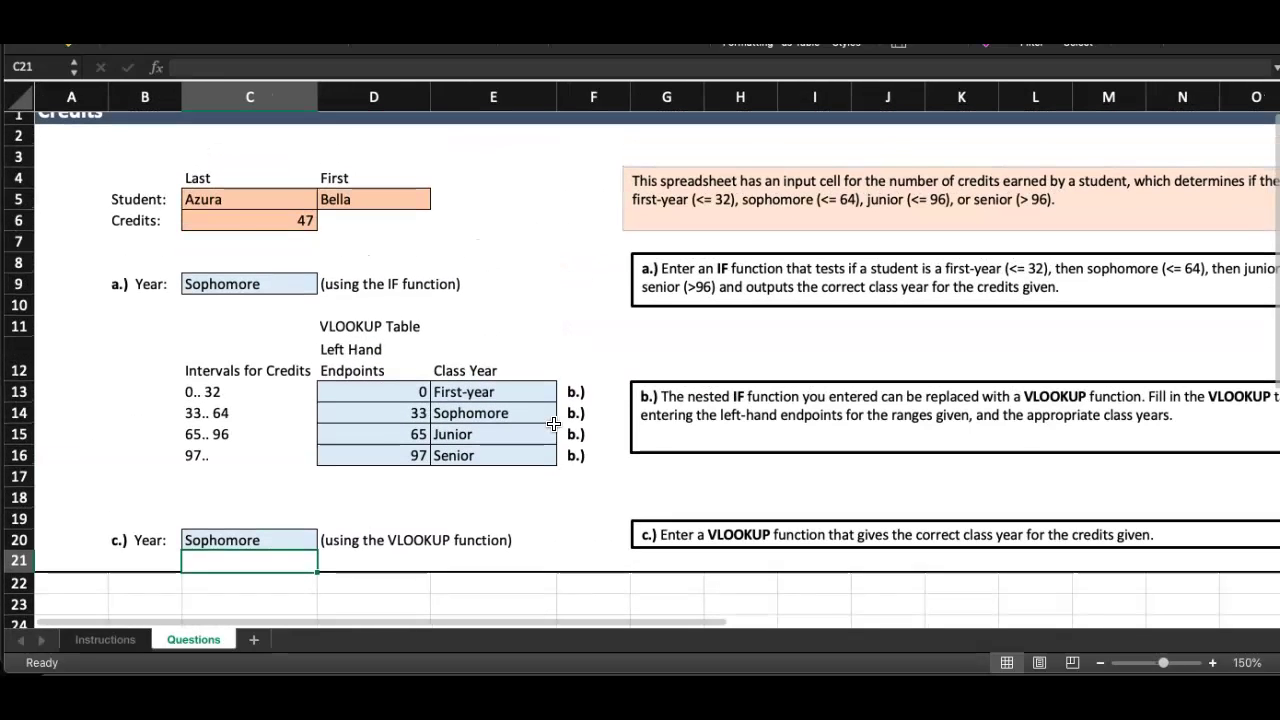
pyautogui.click(286, 222)
pyautogui.write('100')
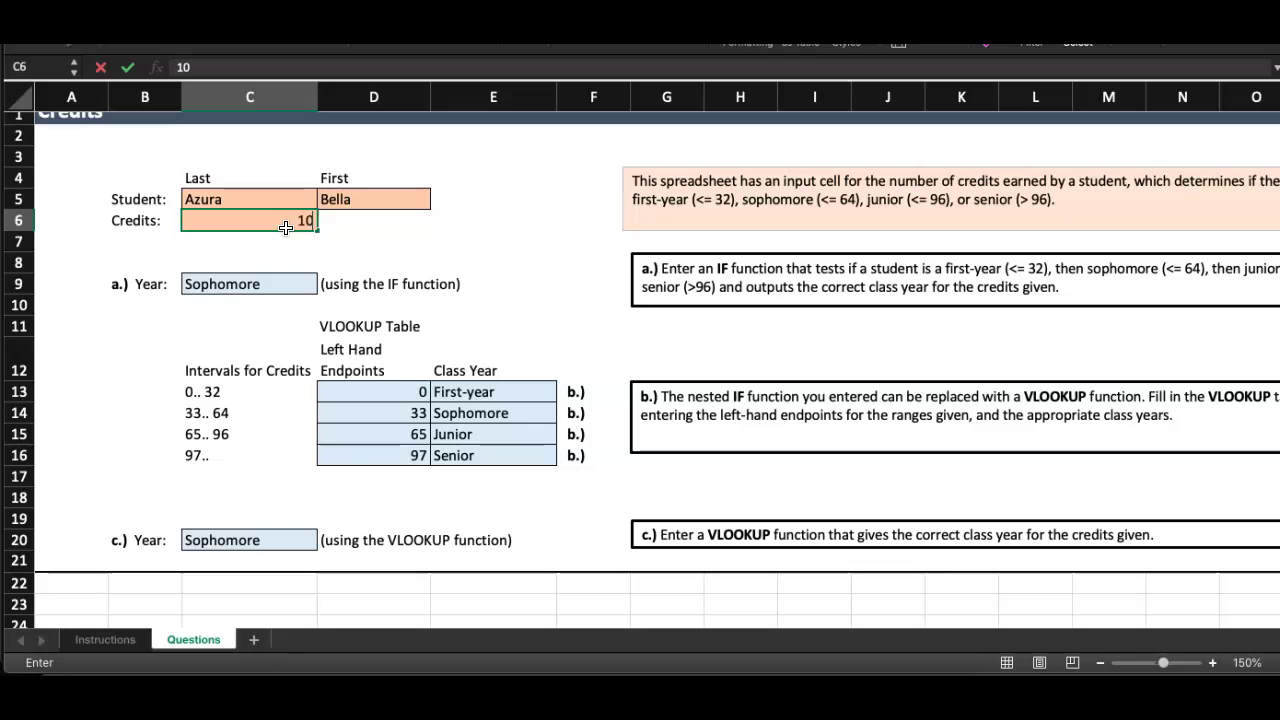
pyautogui.press('Return')
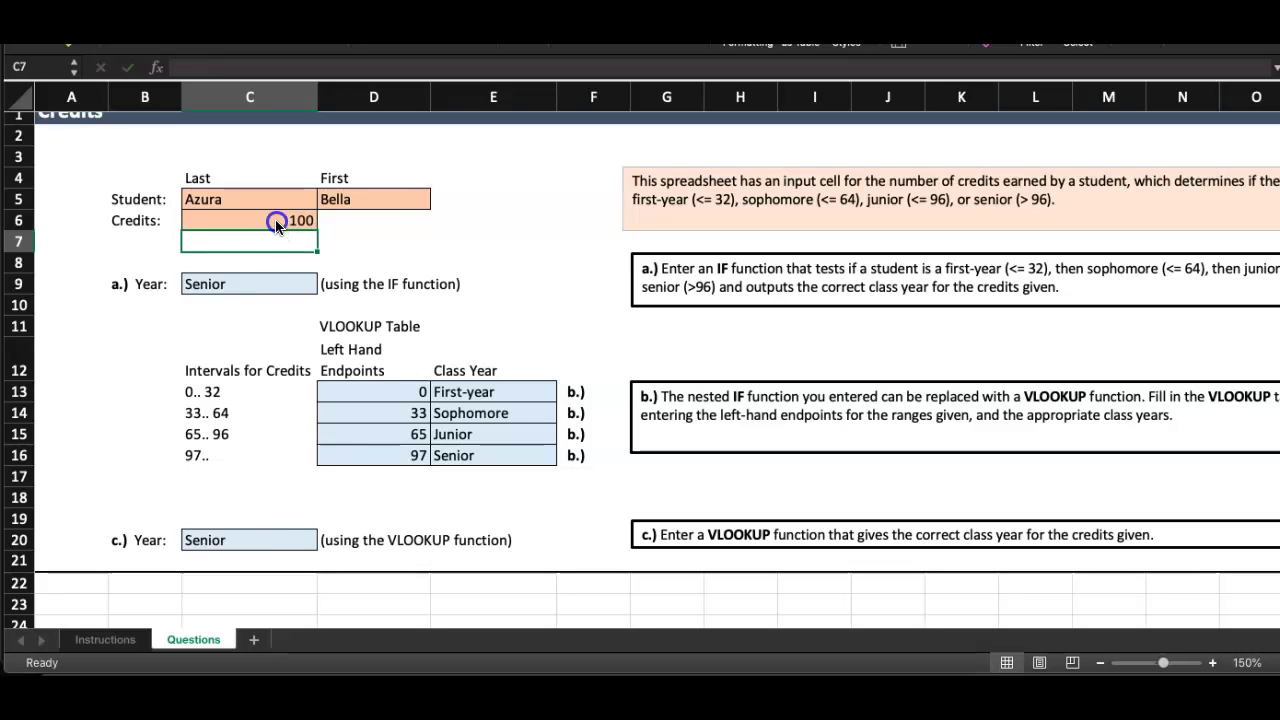
pyautogui.click(276, 220)
pyautogui.write('47')
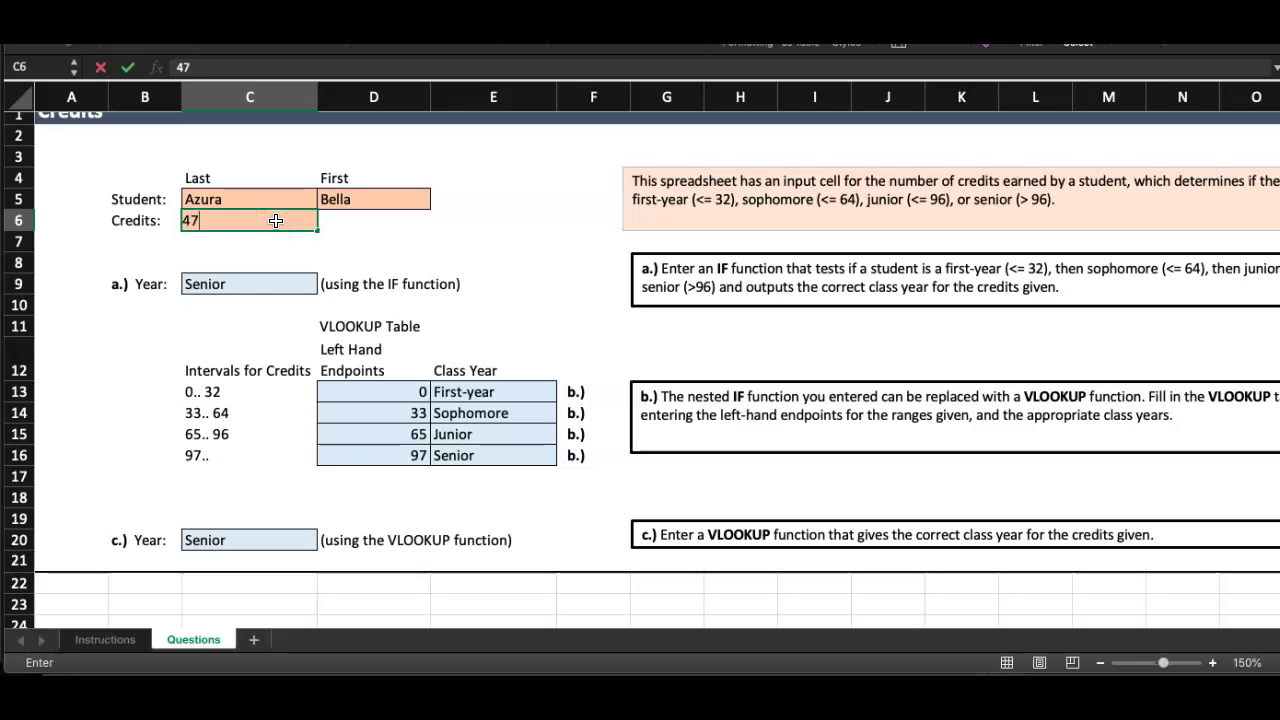
pyautogui.press('Return')
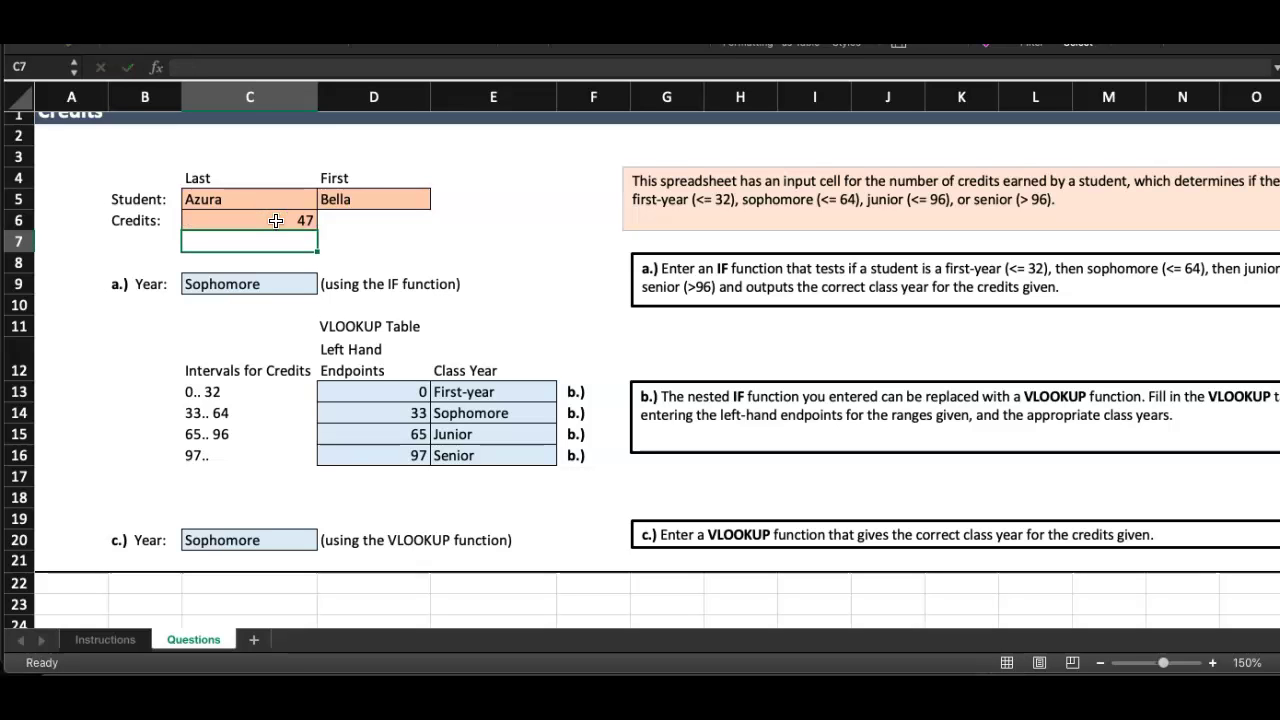
# Review the =VLOOKUP(C6,D13:E16,2,TRUE) formula in C20 and confirm it again
pyautogui.doubleClick(287, 541)
pyautogui.scroll(-5, 276, 458)
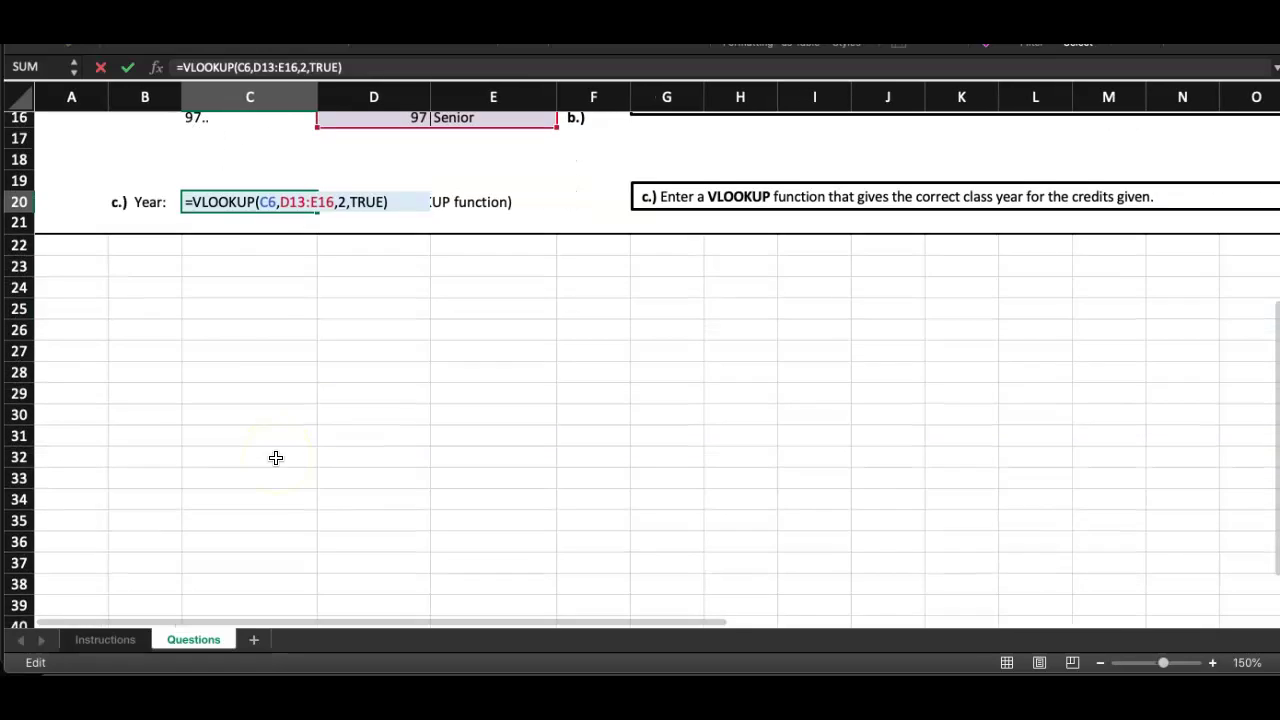
pyautogui.scroll(5, 286, 243)
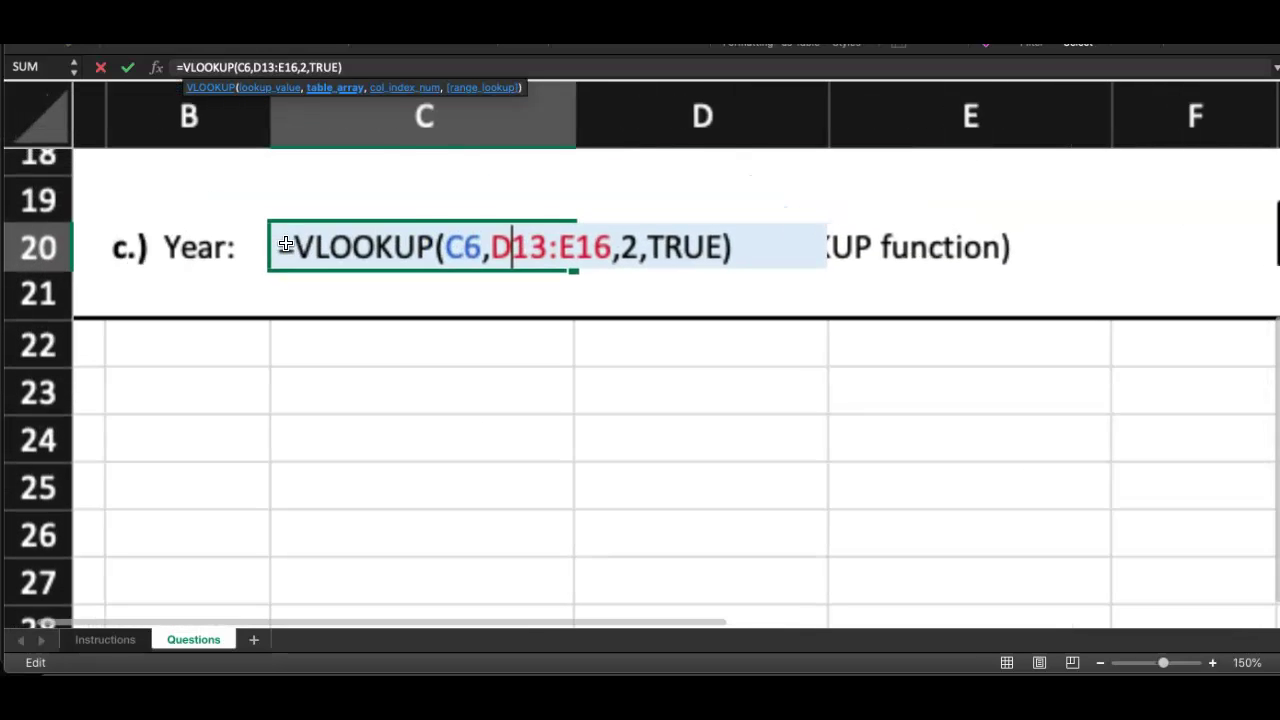
pyautogui.scroll(5, 523, 480)
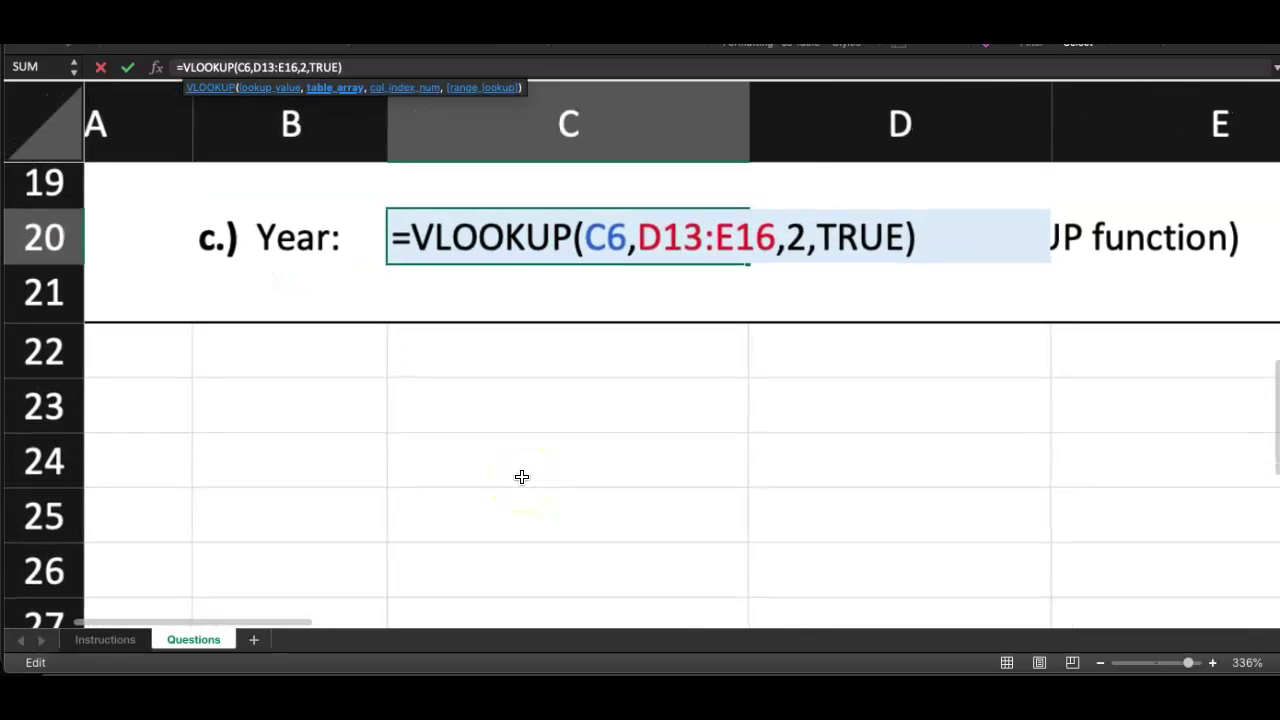
pyautogui.scroll(2, 521, 477)
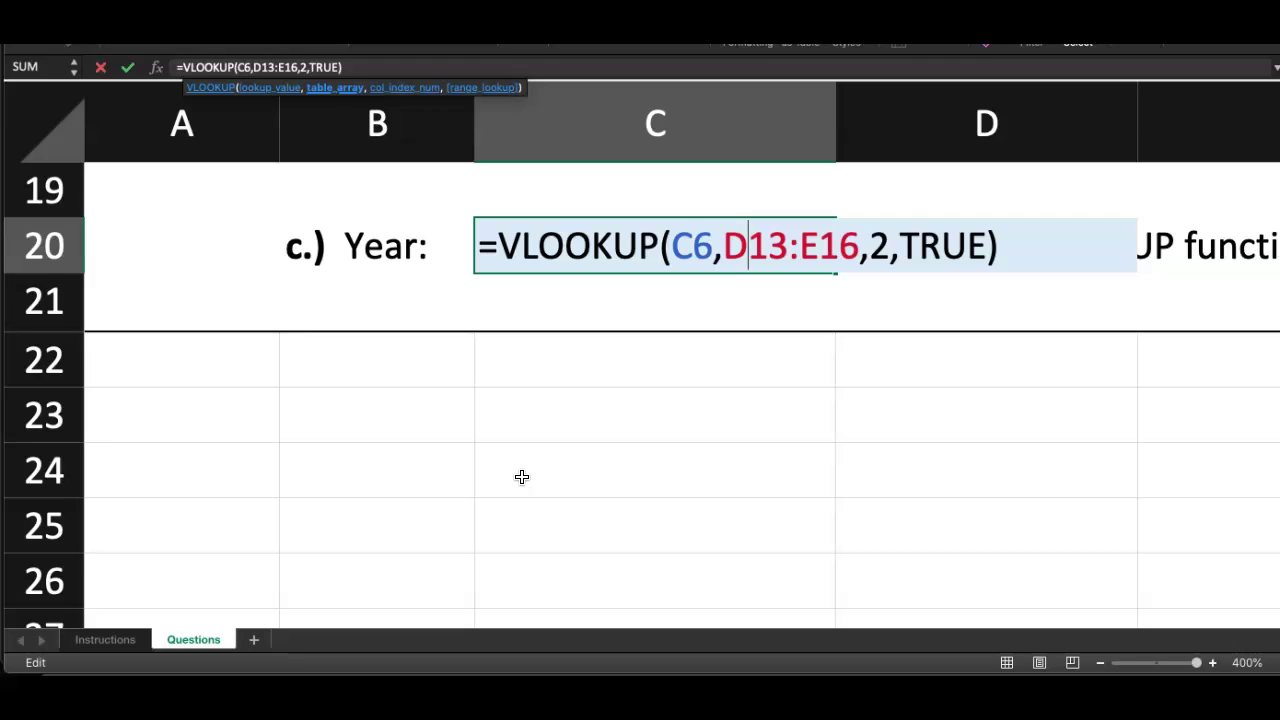
pyautogui.scroll(-5, 521, 477)
pyautogui.click(250, 67)
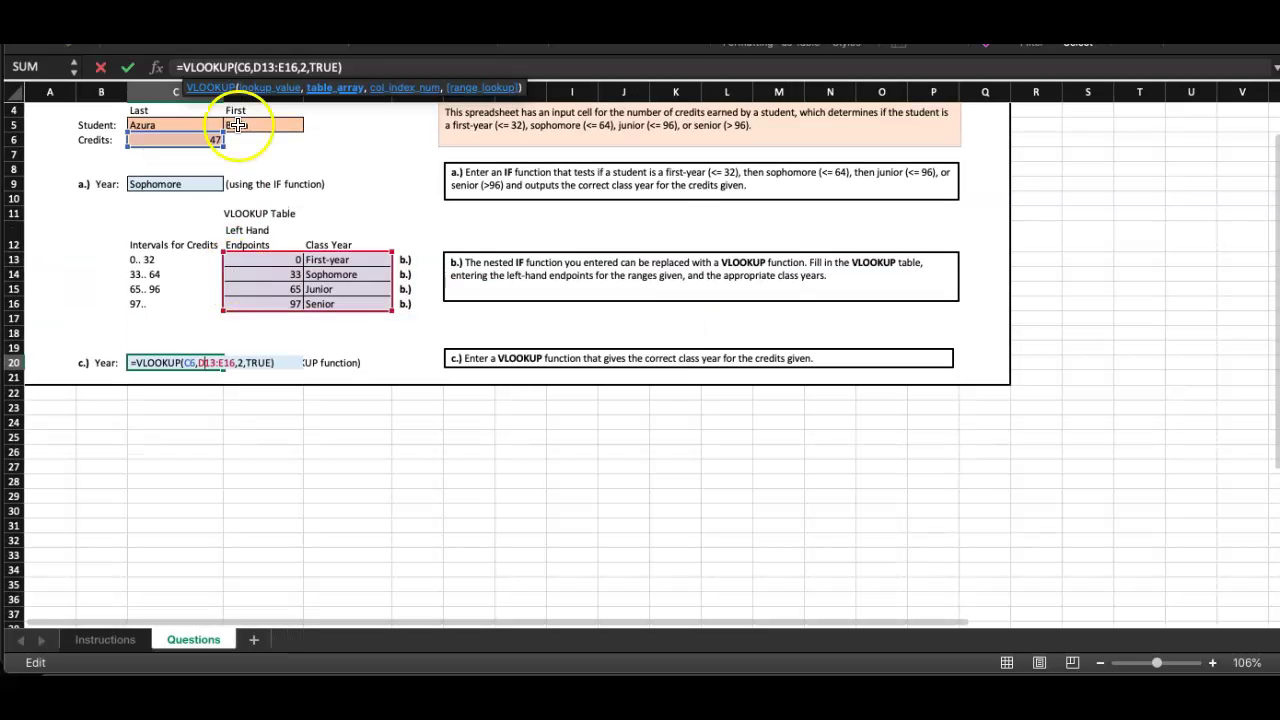
pyautogui.press('Return')
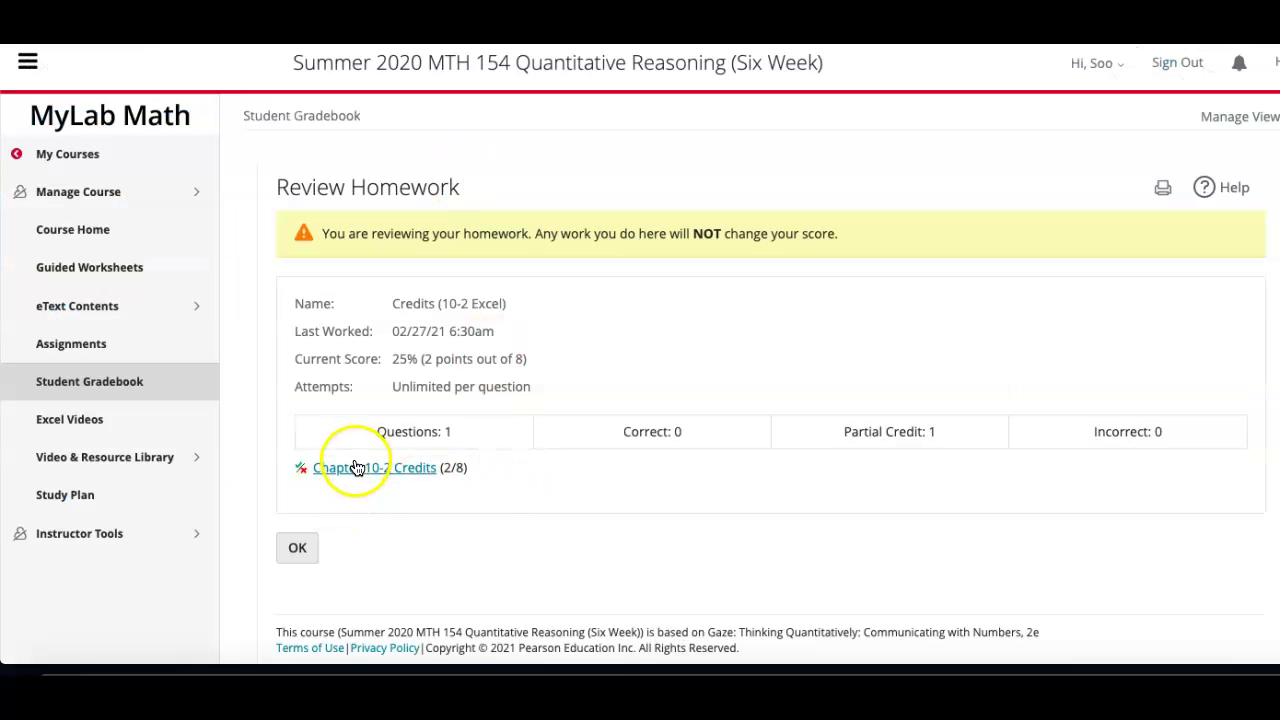
# Dismiss the review-only warning and open the Chapter 10-2 Credits project under Credits (10-2 Excel)
pyautogui.click(357, 468)
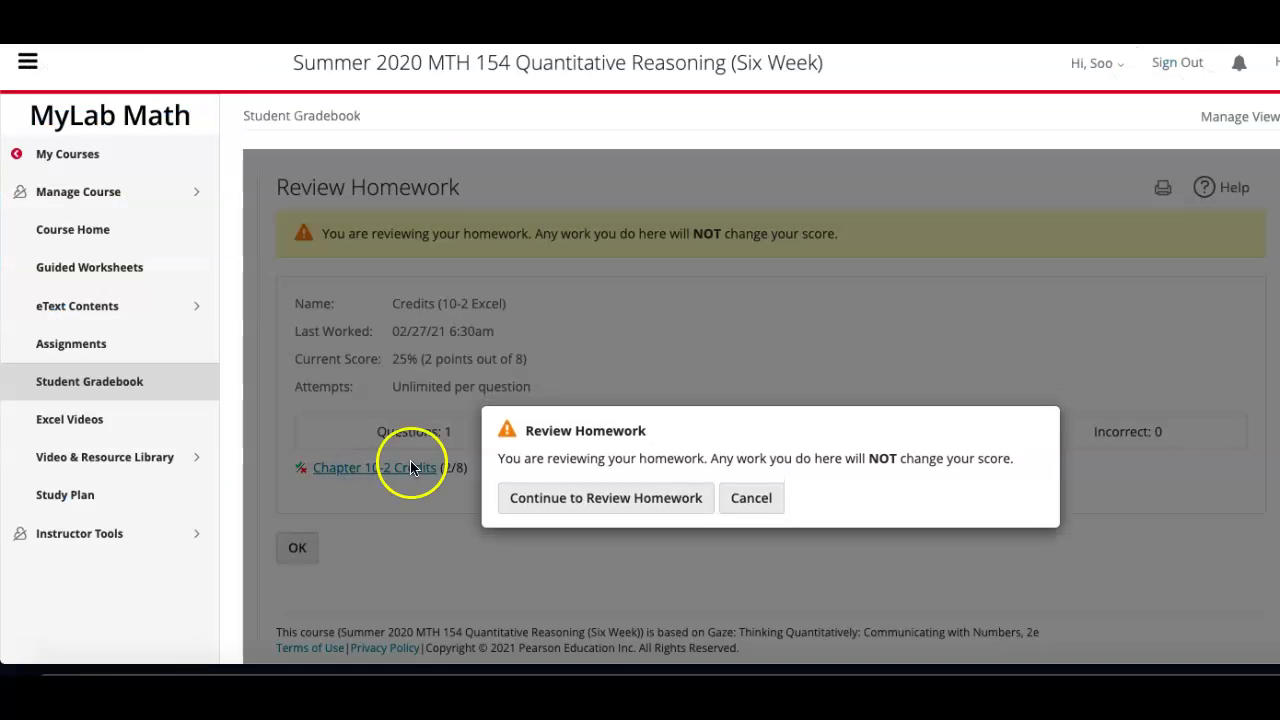
pyautogui.click(755, 502)
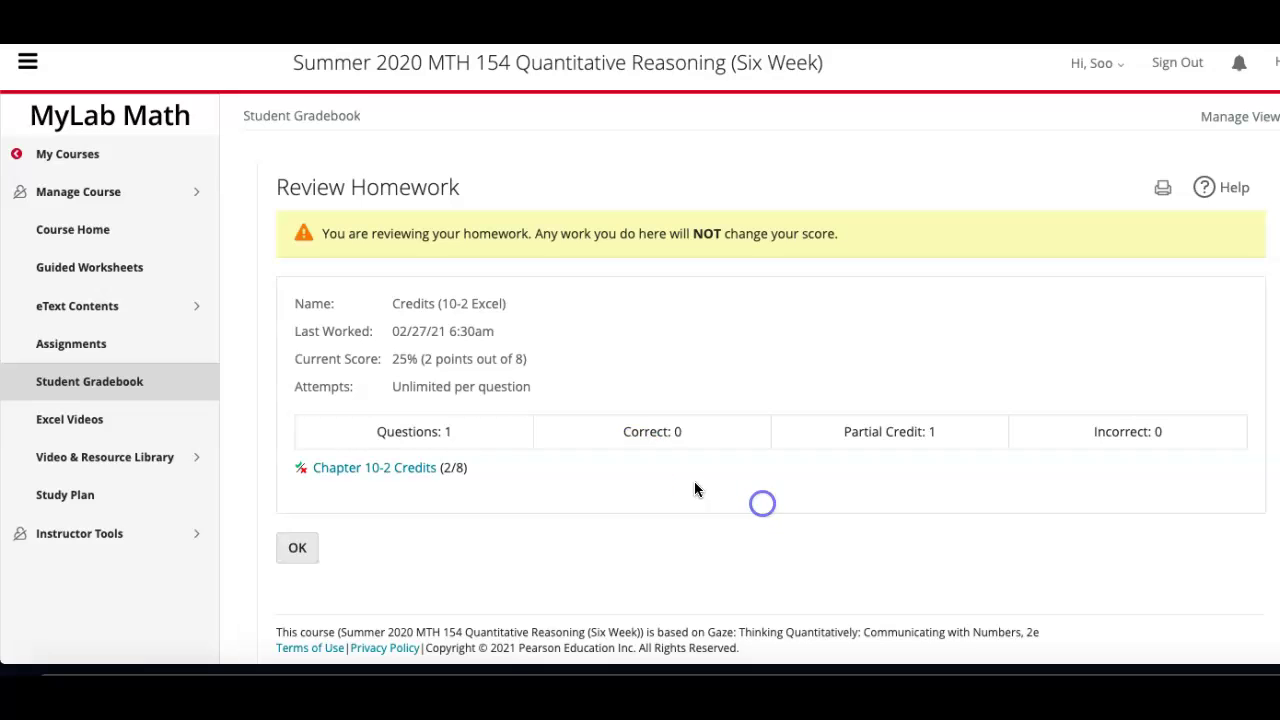
pyautogui.click(114, 347)
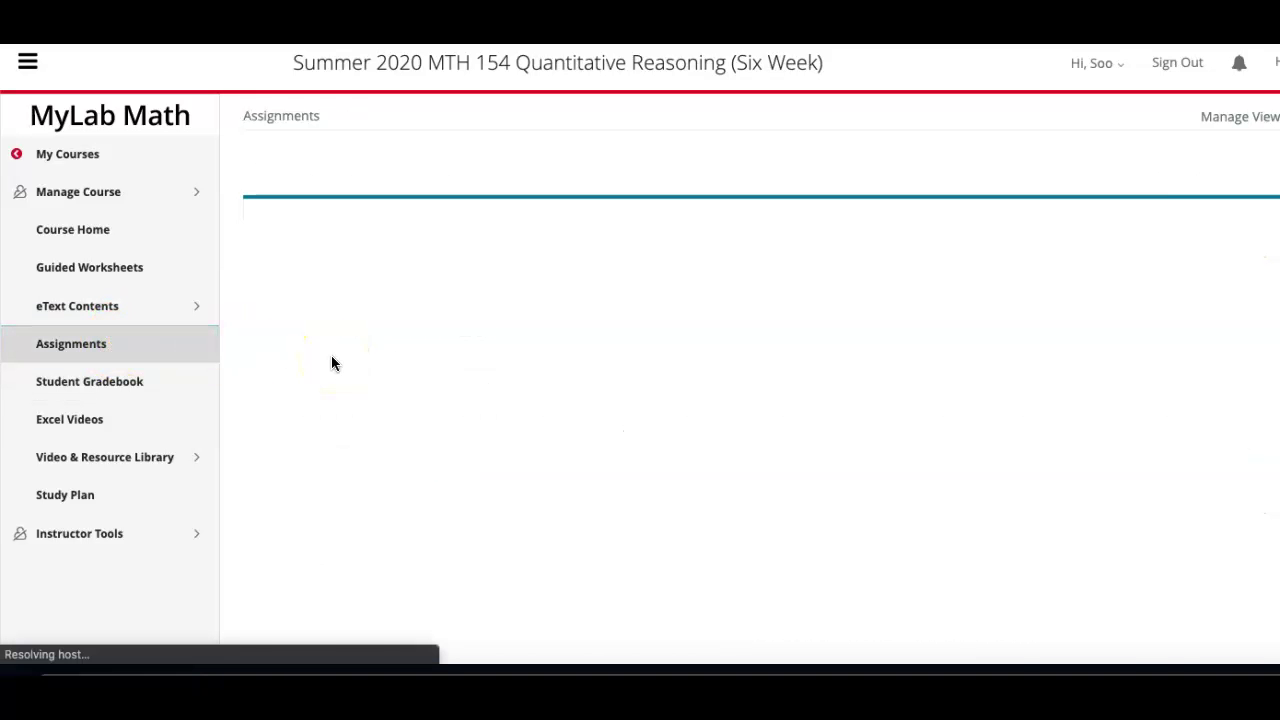
pyautogui.scroll(-10, 587, 432)
pyautogui.scroll(-5, 585, 430)
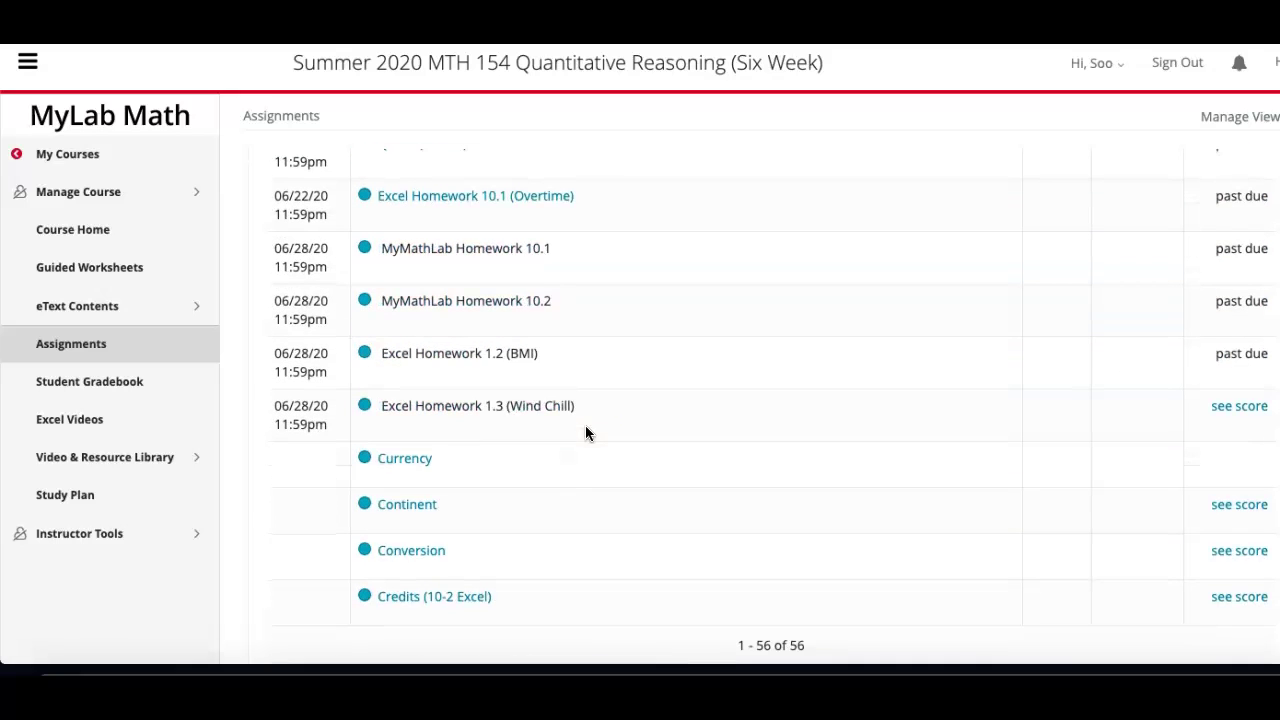
pyautogui.click(472, 600)
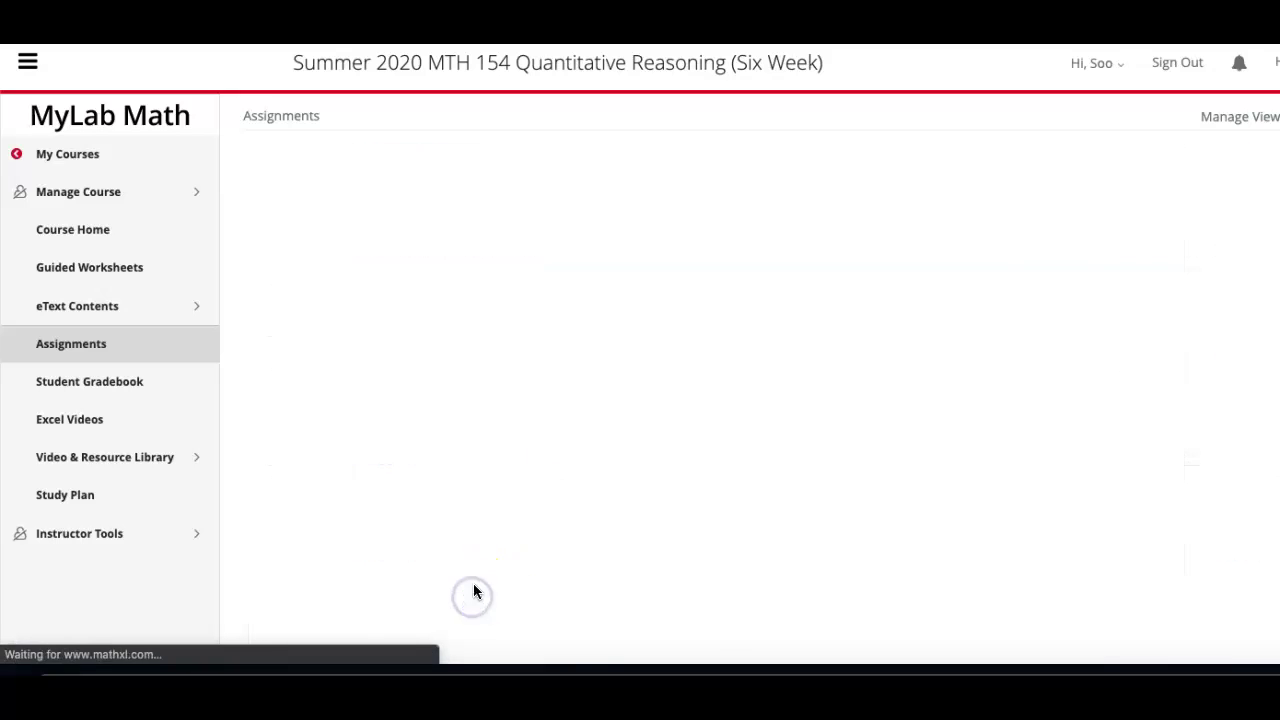
pyautogui.click(388, 468)
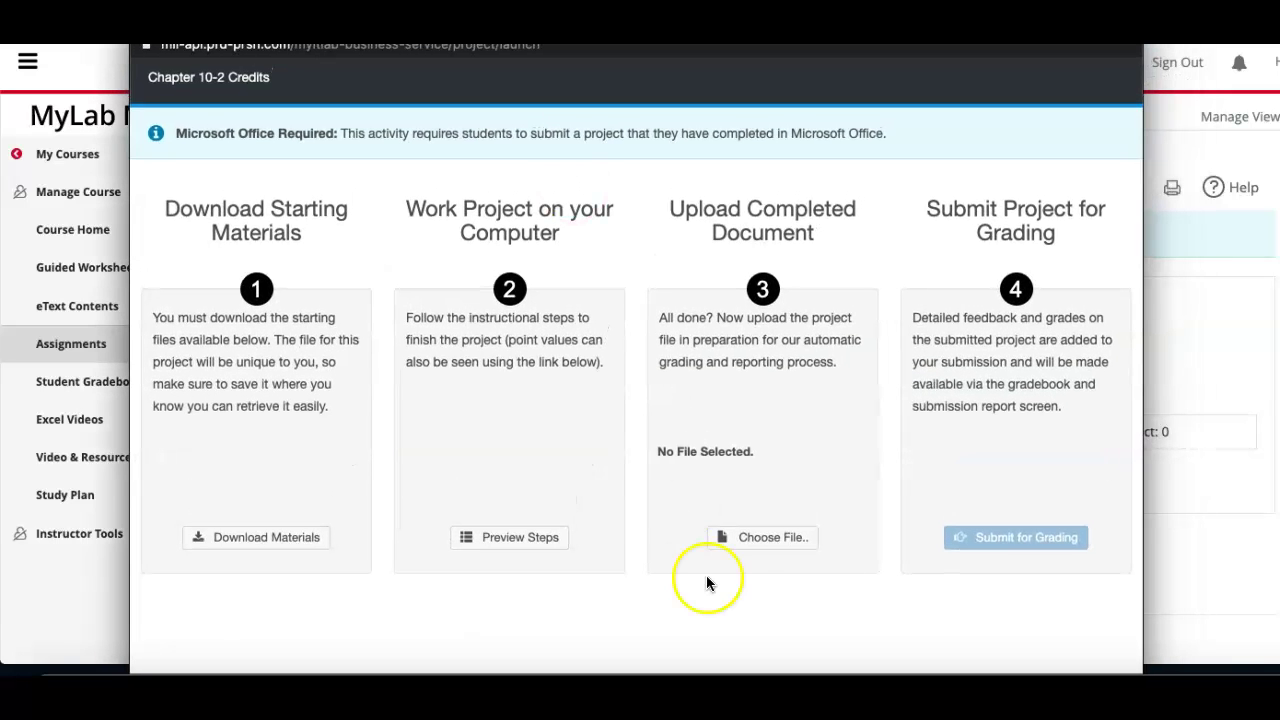
# Upload the completed Credits xlsx workbook, submit it for grading, and close the project
pyautogui.click(751, 534)
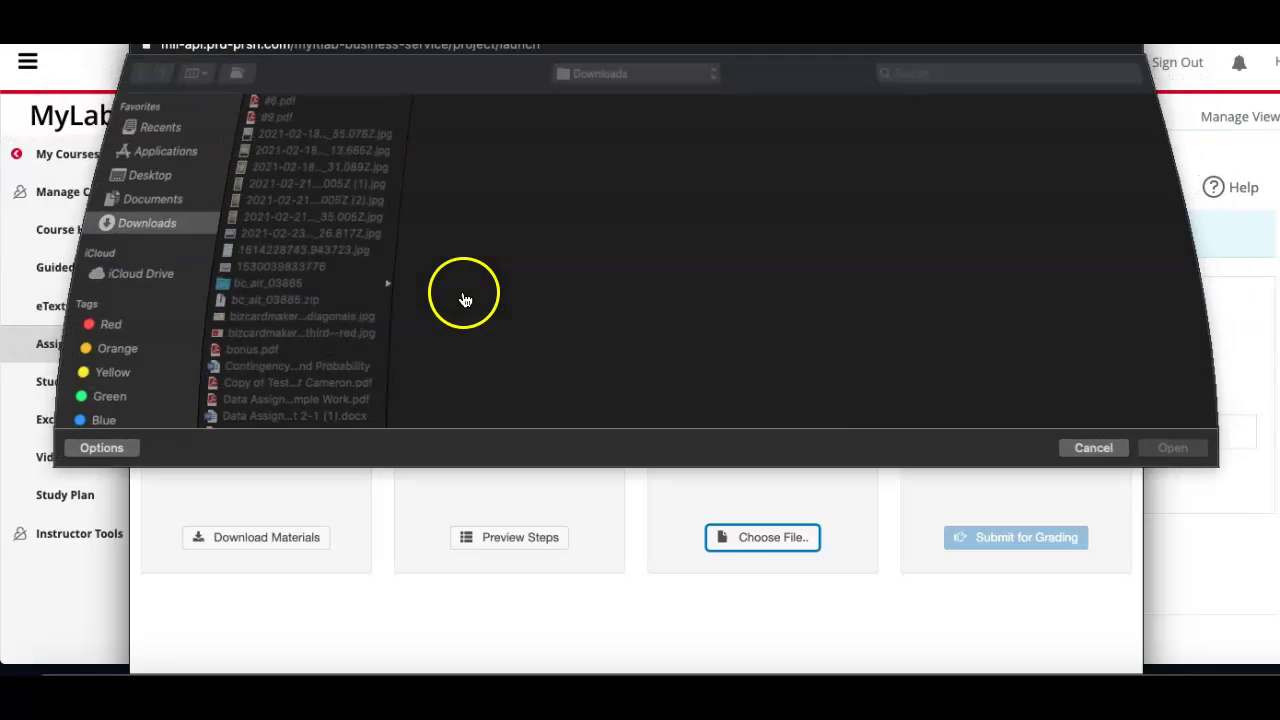
pyautogui.scroll(-10, 325, 305)
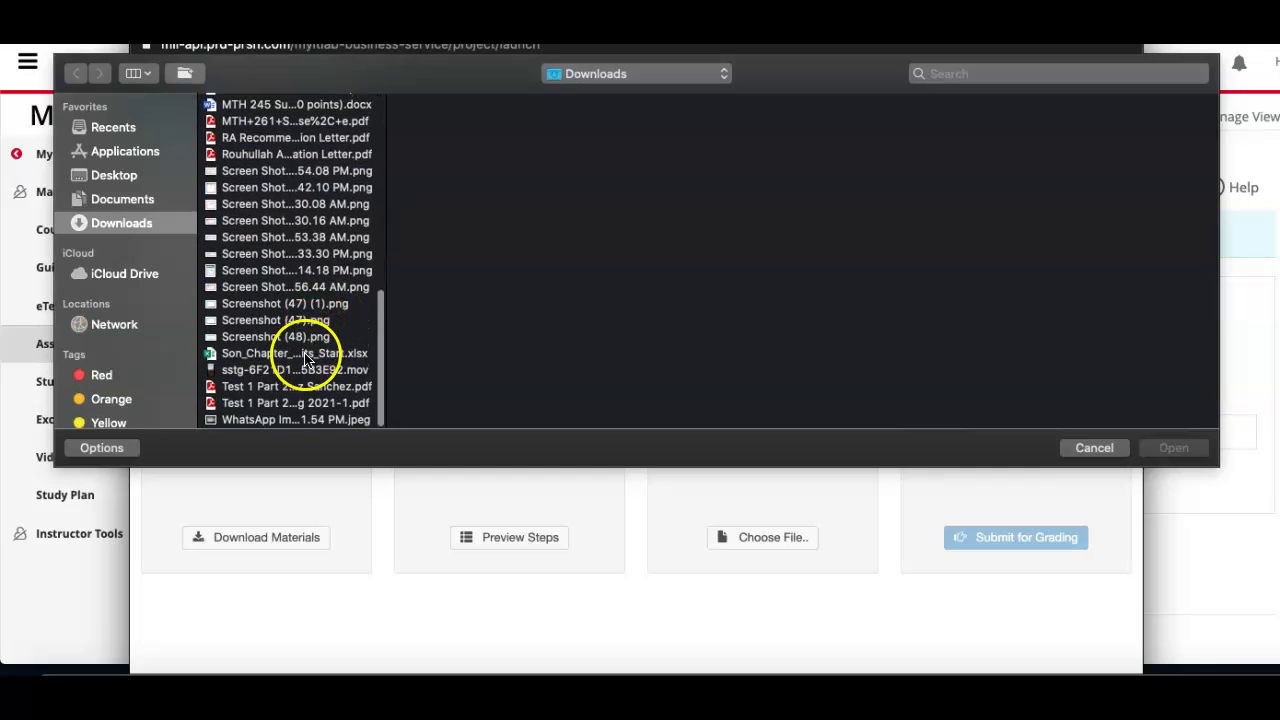
pyautogui.click(303, 354)
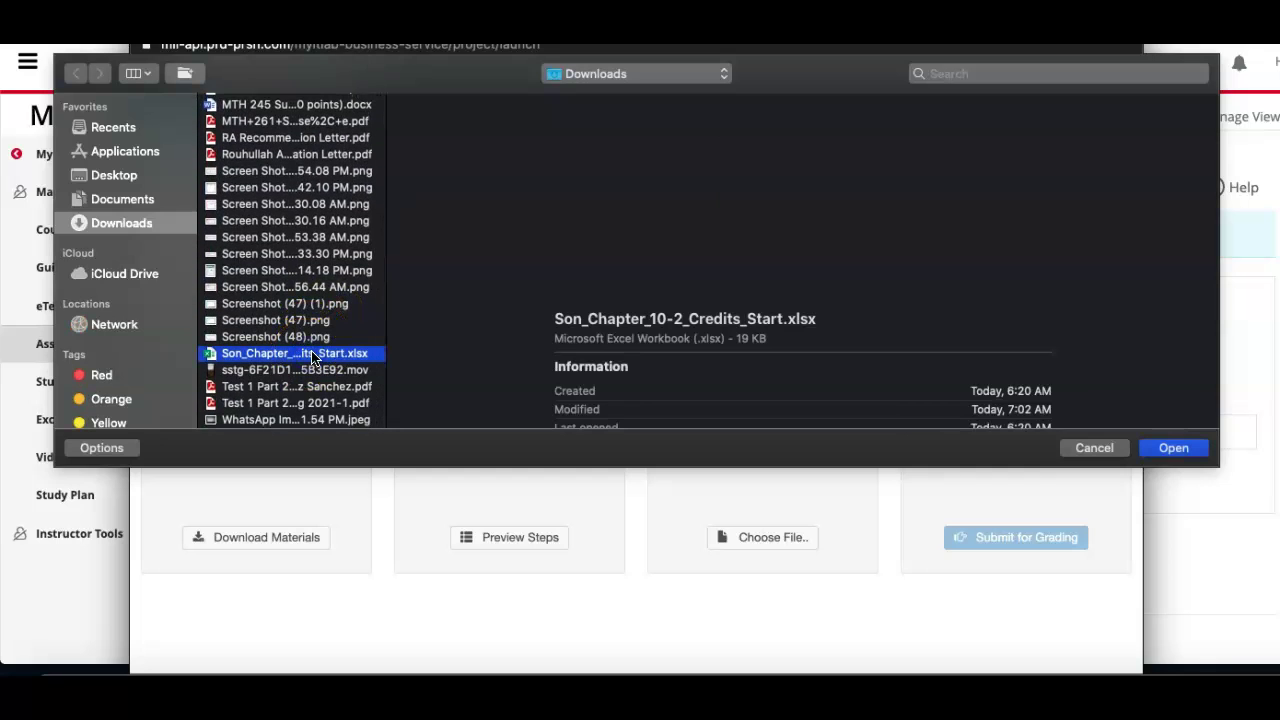
pyautogui.click(1166, 447)
pyautogui.click(741, 537)
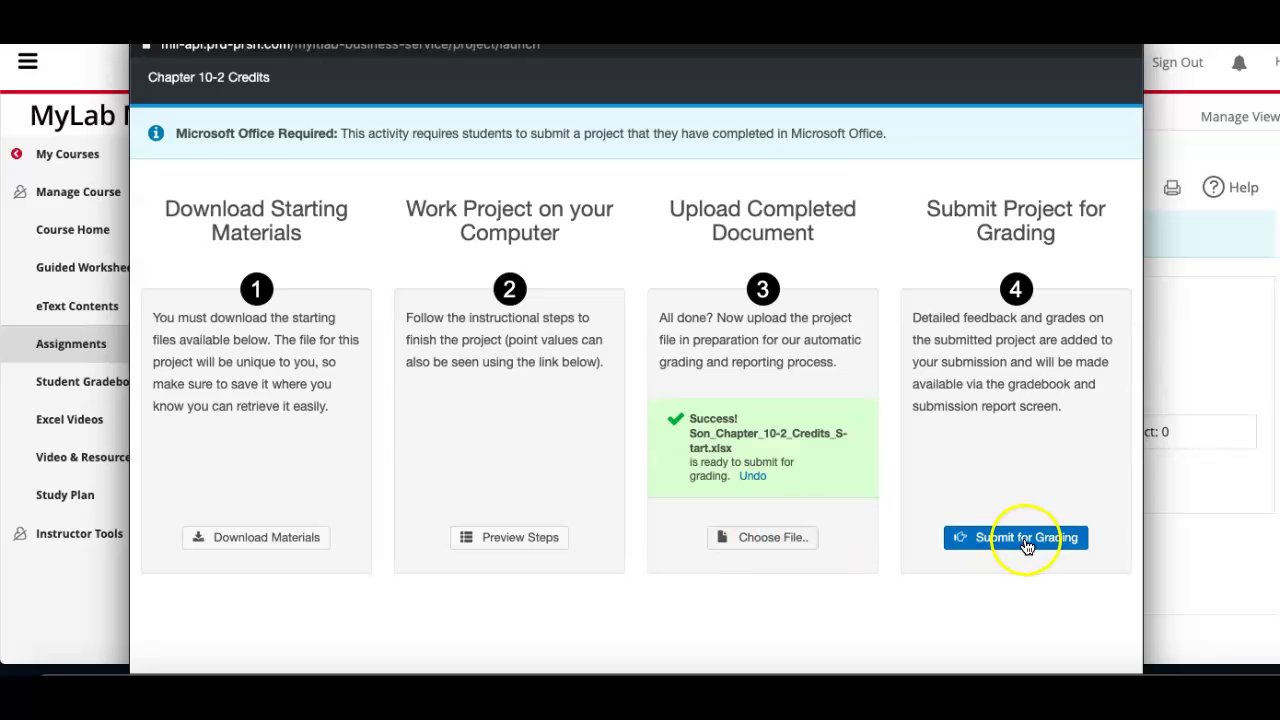
pyautogui.click(1018, 538)
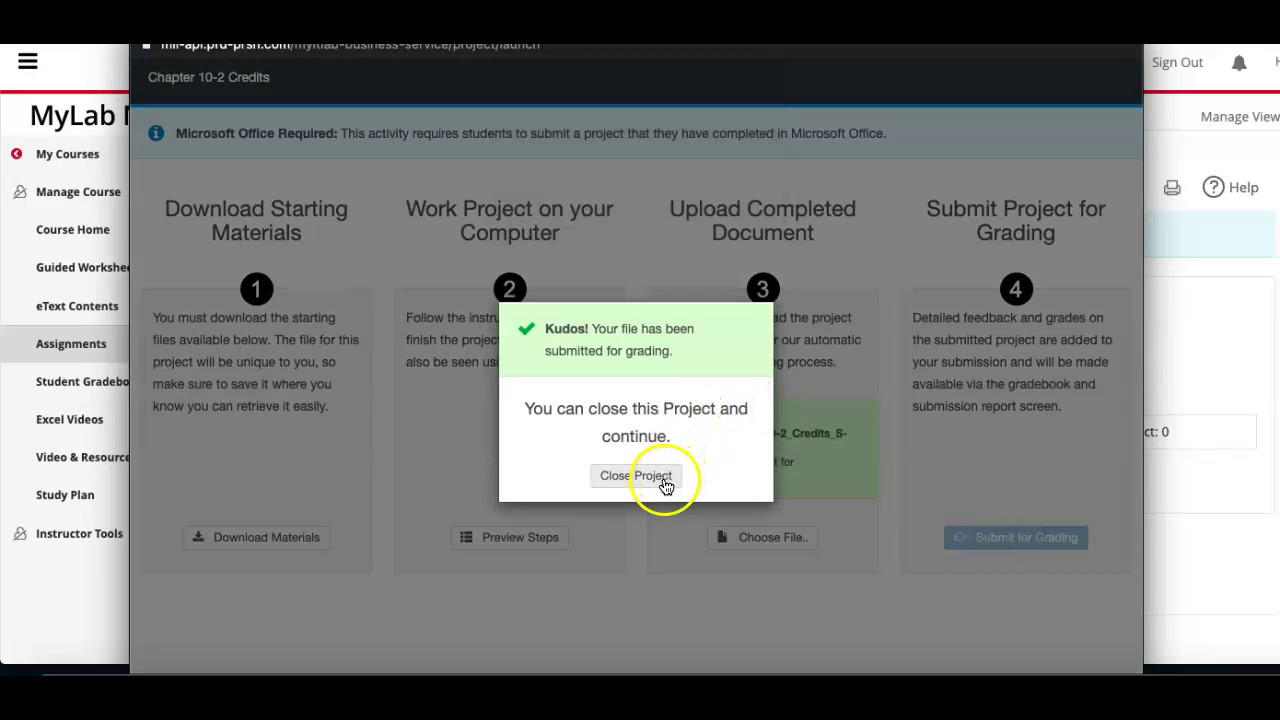
pyautogui.click(664, 480)
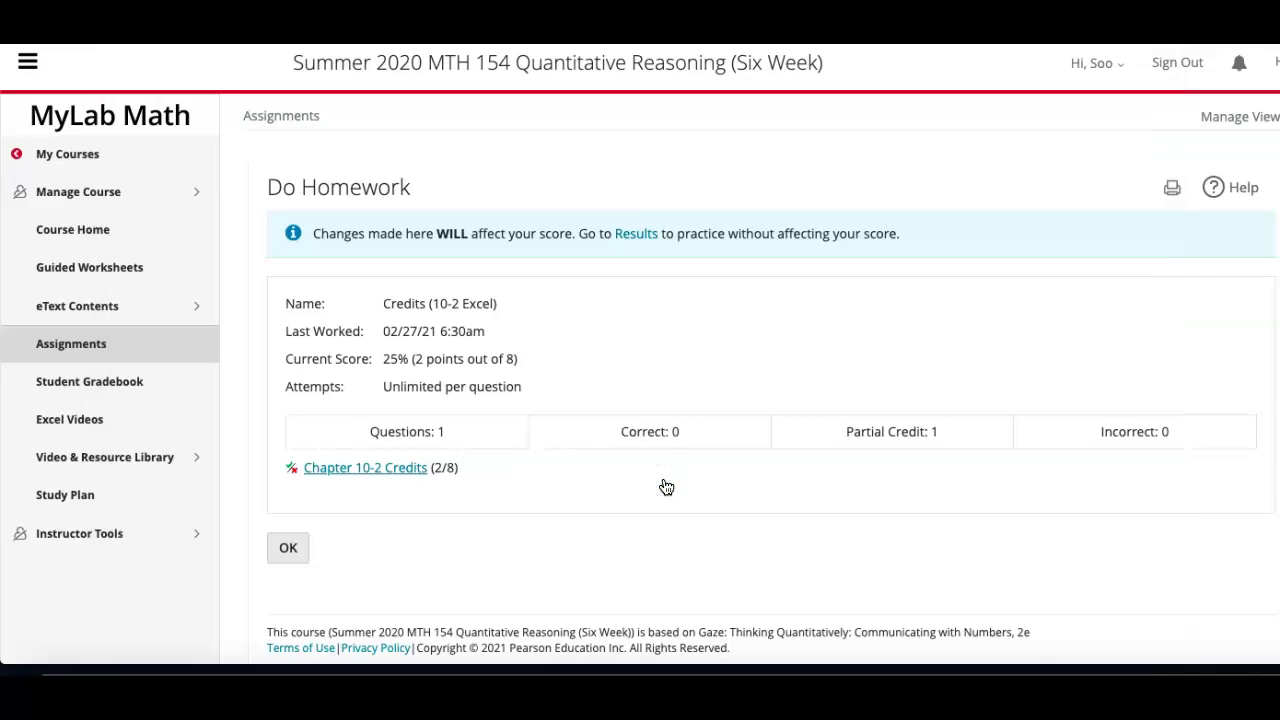
# Go to the Student Gradebook and bring up the Results table with Credits (10-2 Excel)
pyautogui.click(293, 547)
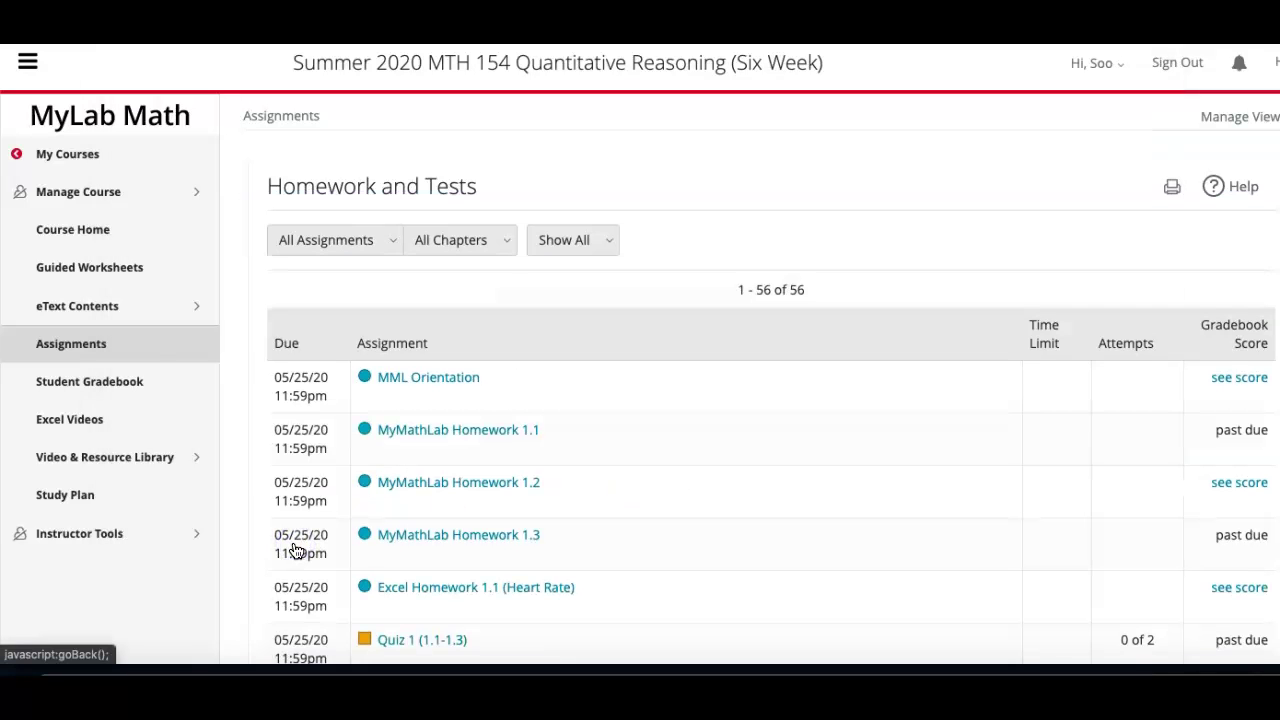
pyautogui.click(120, 383)
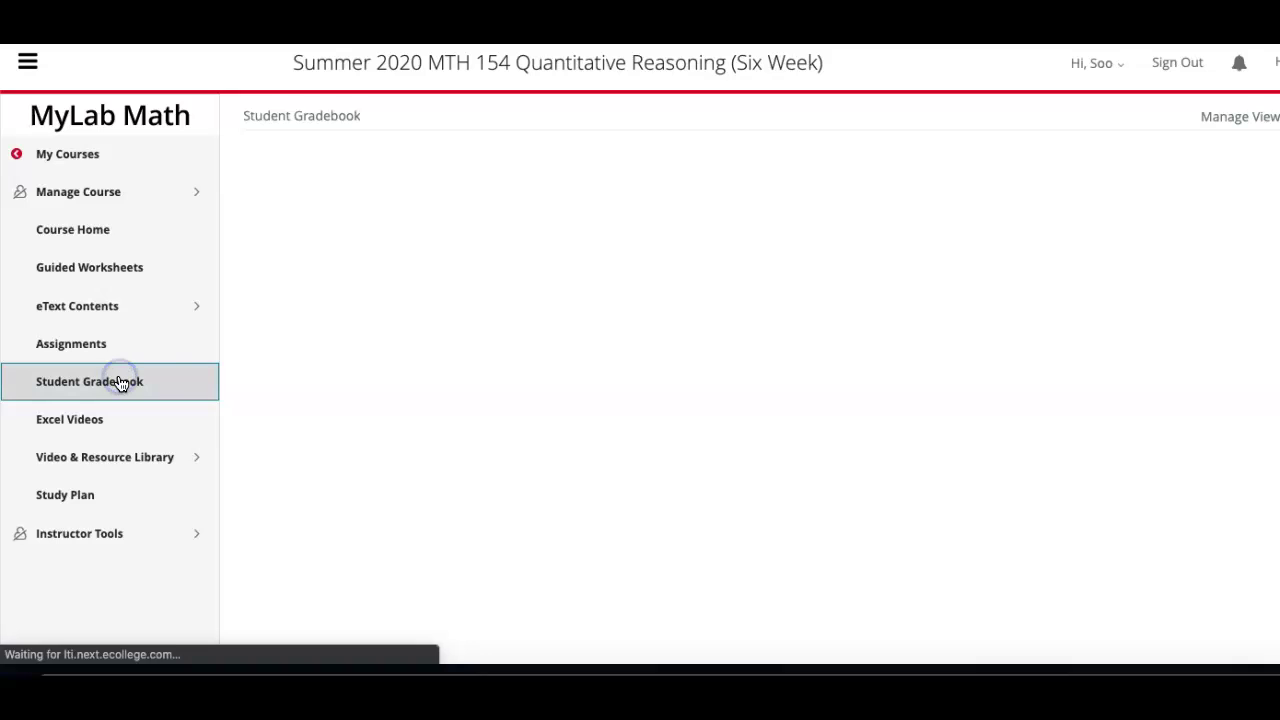
pyautogui.click(251, 327)
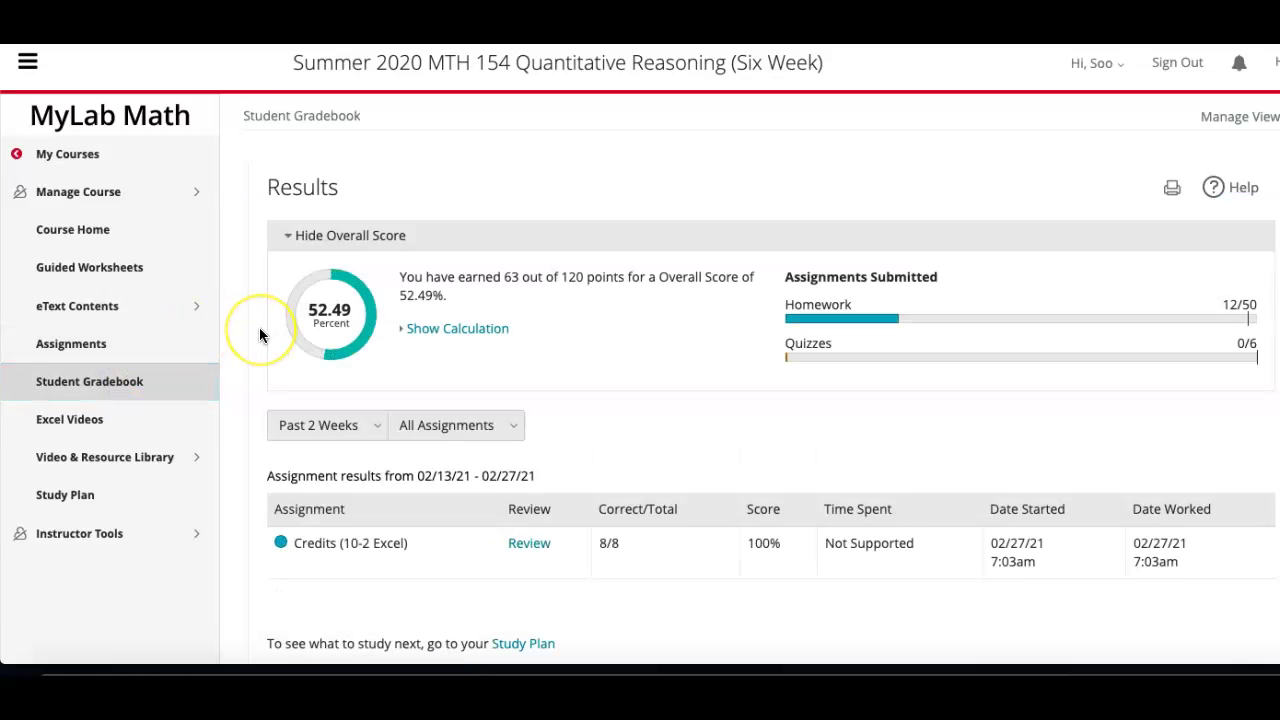
pyautogui.scroll(-2, 259, 327)
pyautogui.click(660, 457)
pyautogui.scroll(-1, 660, 462)
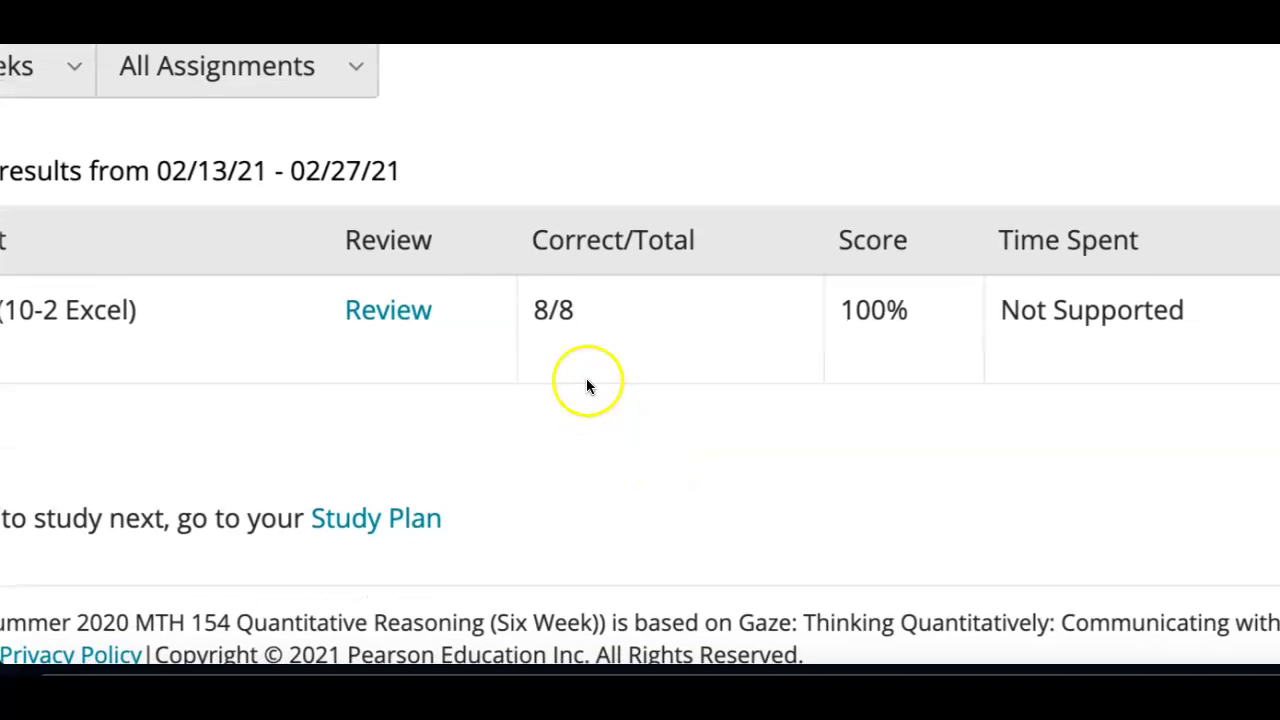
# Highlight the Credits (10-2 Excel) score of 8/8, 100% in the gradebook results
pyautogui.moveTo(536, 315); pyautogui.dragTo(595, 323)
pyautogui.moveTo(906, 312); pyautogui.dragTo(843, 311)
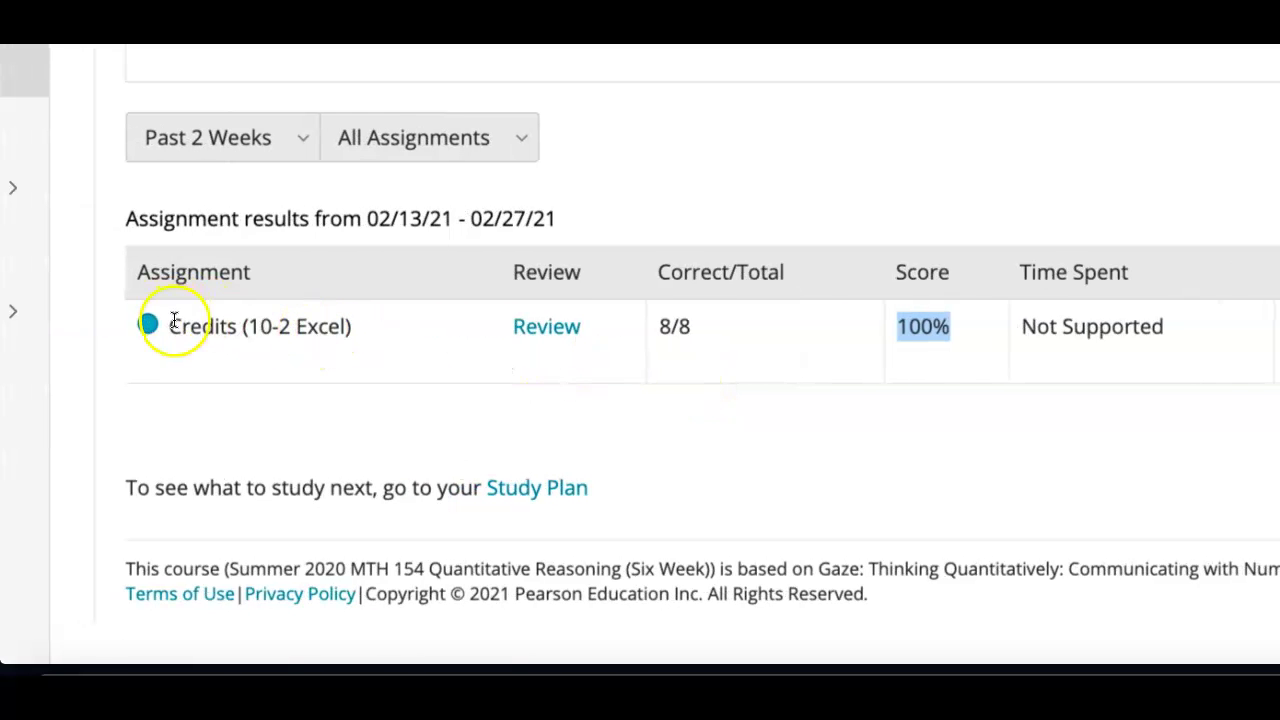
pyautogui.click(101, 330)
pyautogui.moveTo(189, 329); pyautogui.dragTo(363, 337)
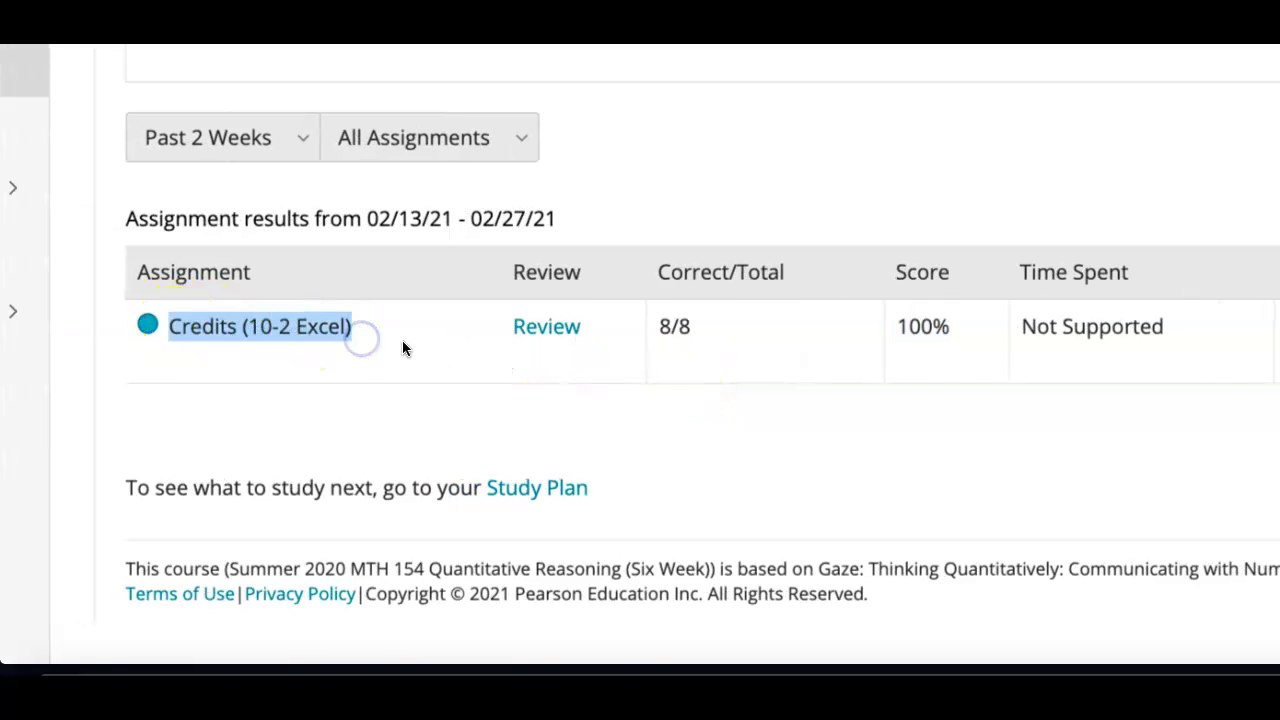
pyautogui.scroll(5, 402, 340)
pyautogui.moveTo(168, 89); pyautogui.dragTo(403, 95)
pyautogui.click(400, 92)
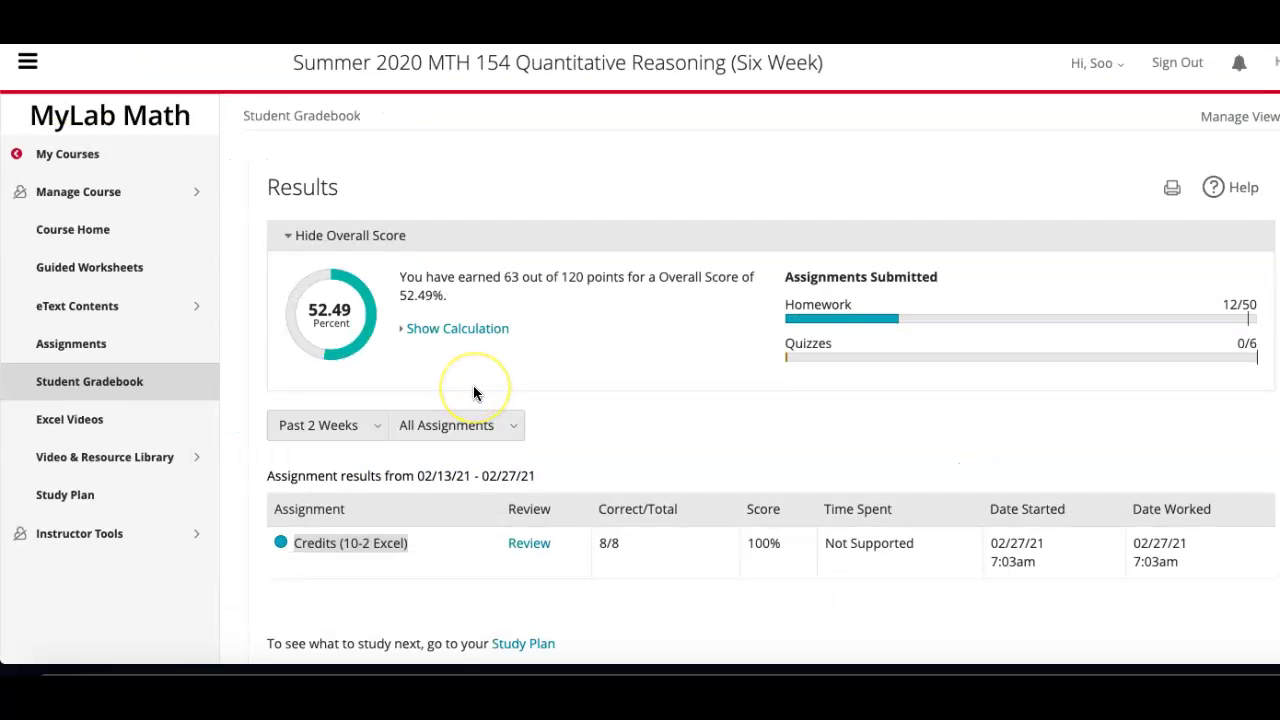
pyautogui.scroll(-1, 473, 388)
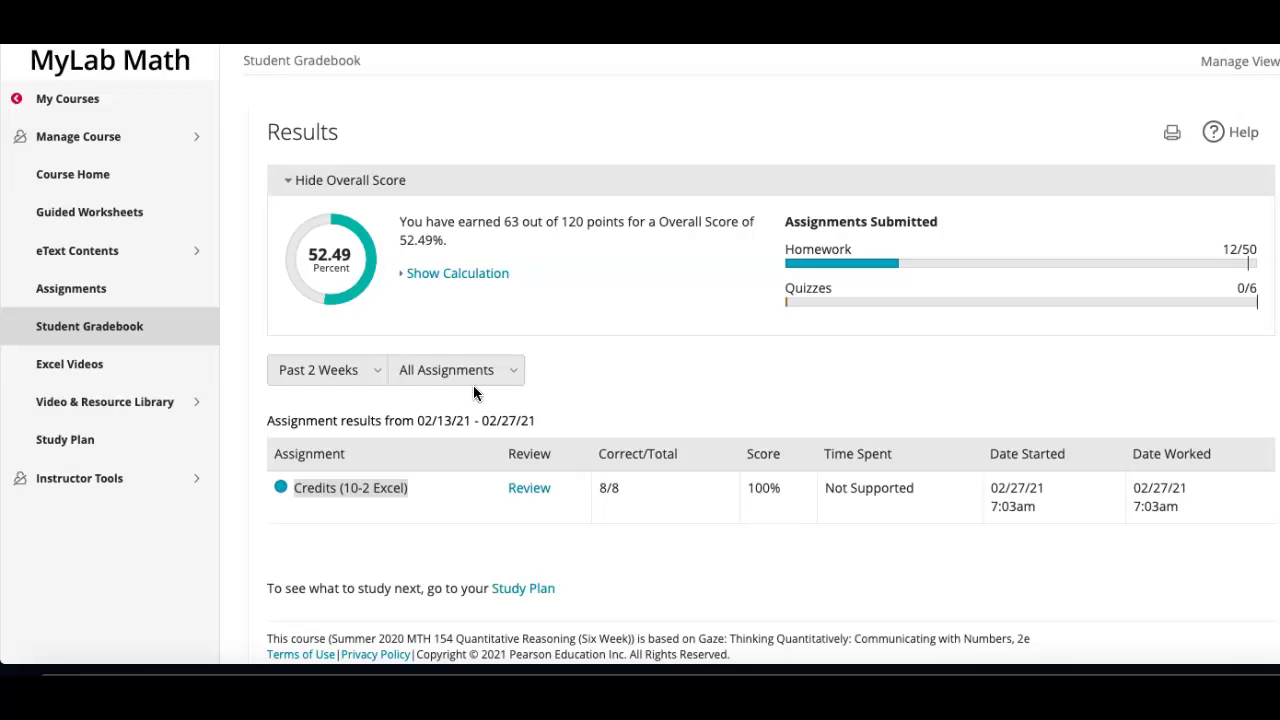
pyautogui.scroll(1, 473, 400)
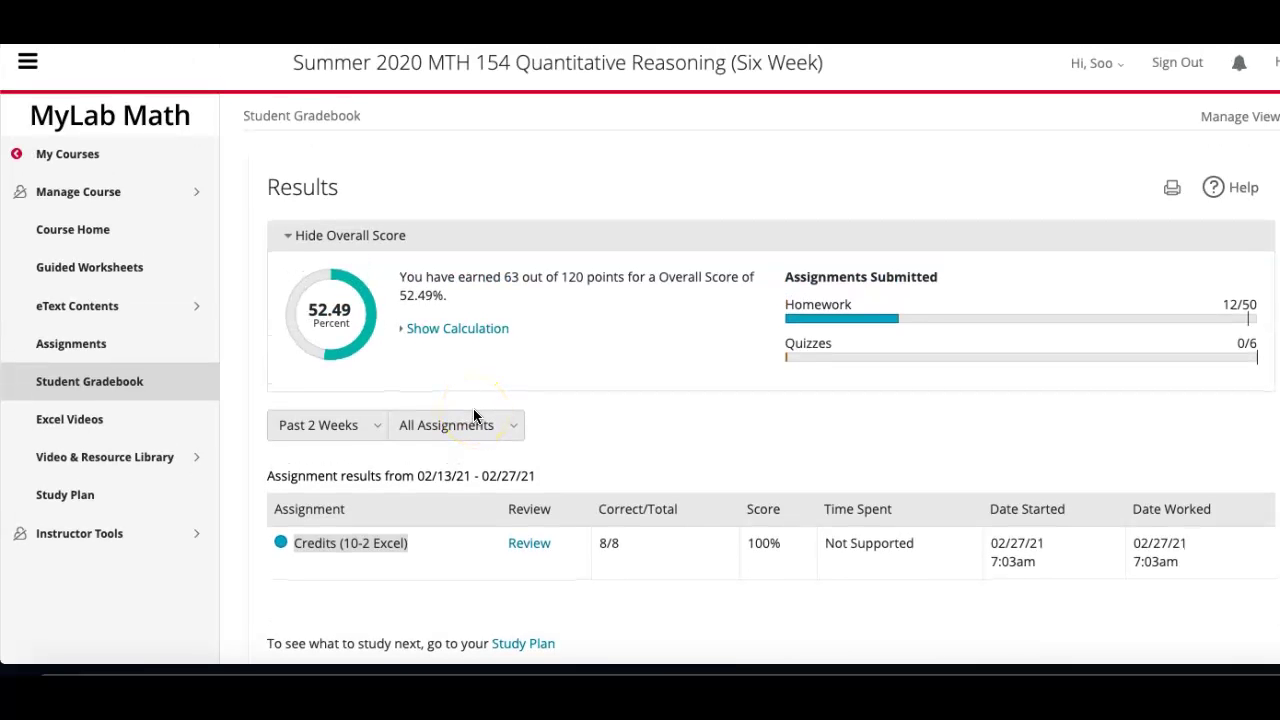